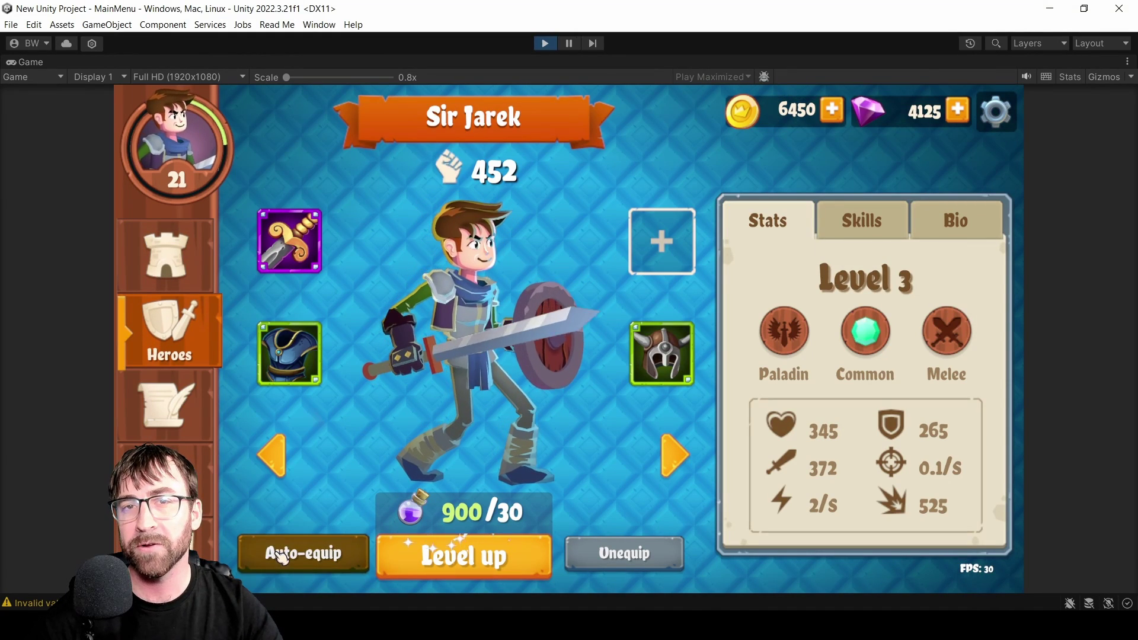
- In the Dragon Crashers demo, view the Resources and gold shop pages and claim free gold three times
left_click(169, 403)
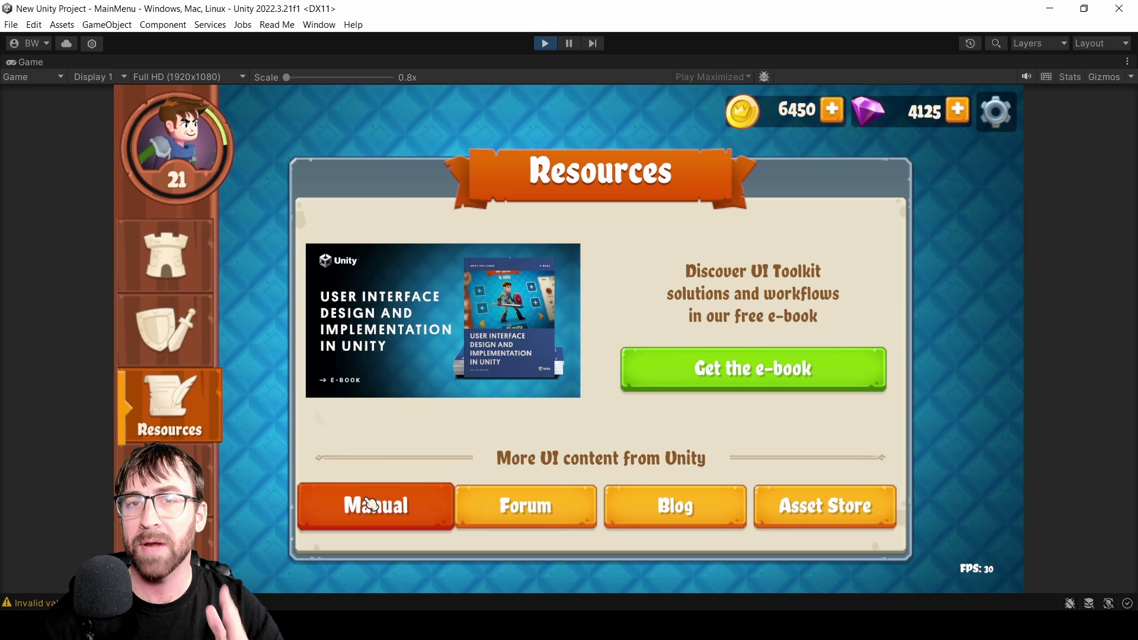
left_click(196, 480)
left_click(364, 507)
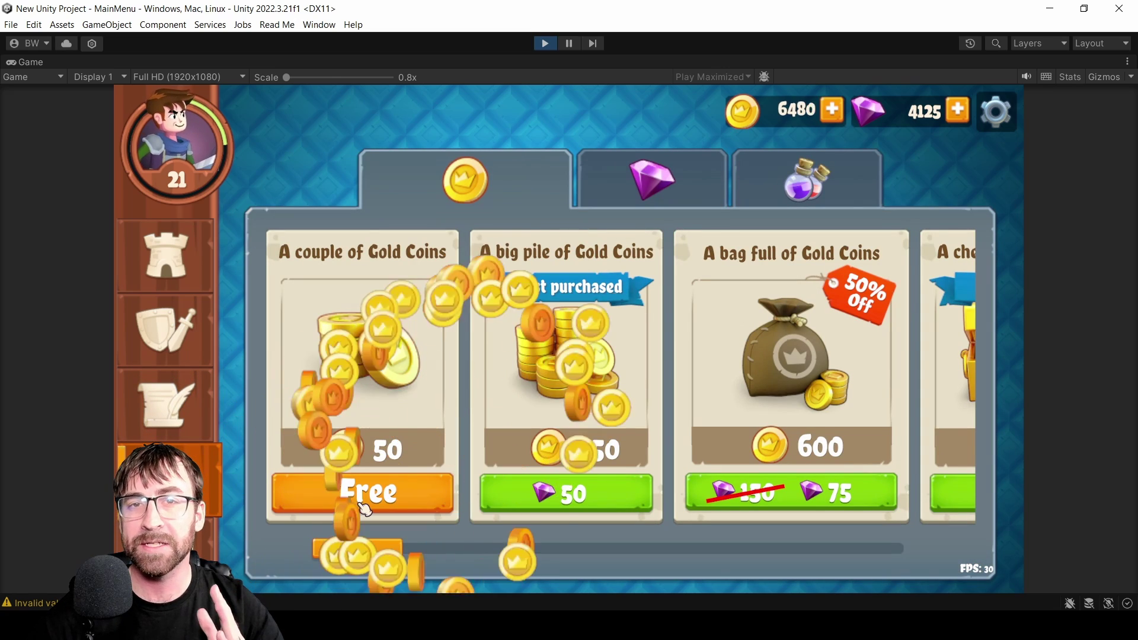
left_click(364, 507)
left_click(365, 507)
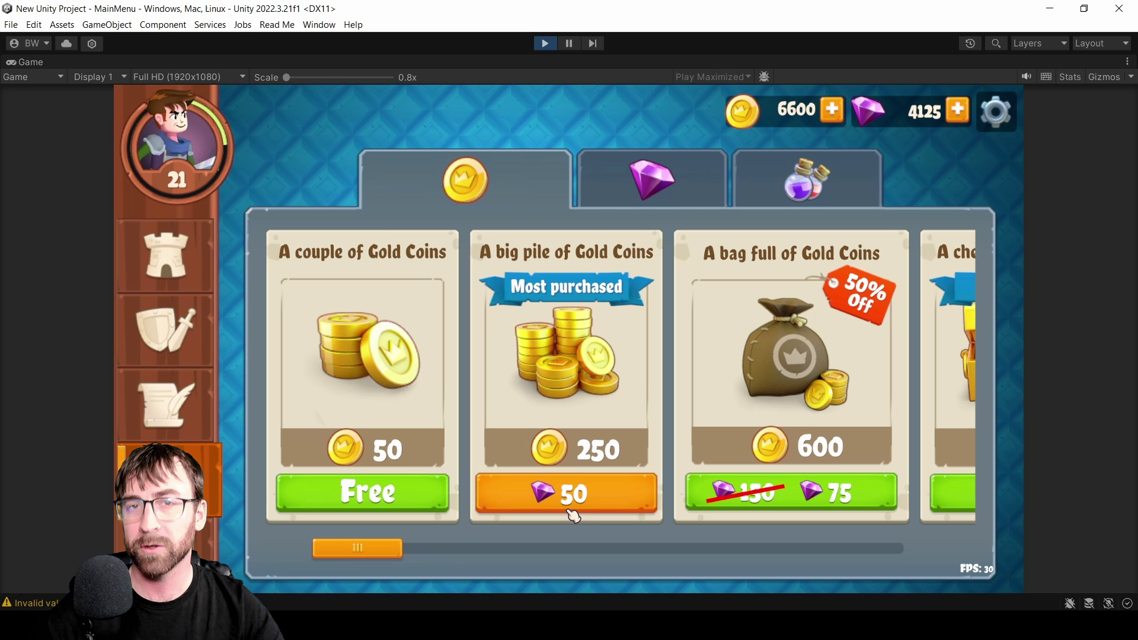
- Buy the 50-gem gold pile three times, then return to the demo's home screen
left_click(573, 514)
left_click(584, 514)
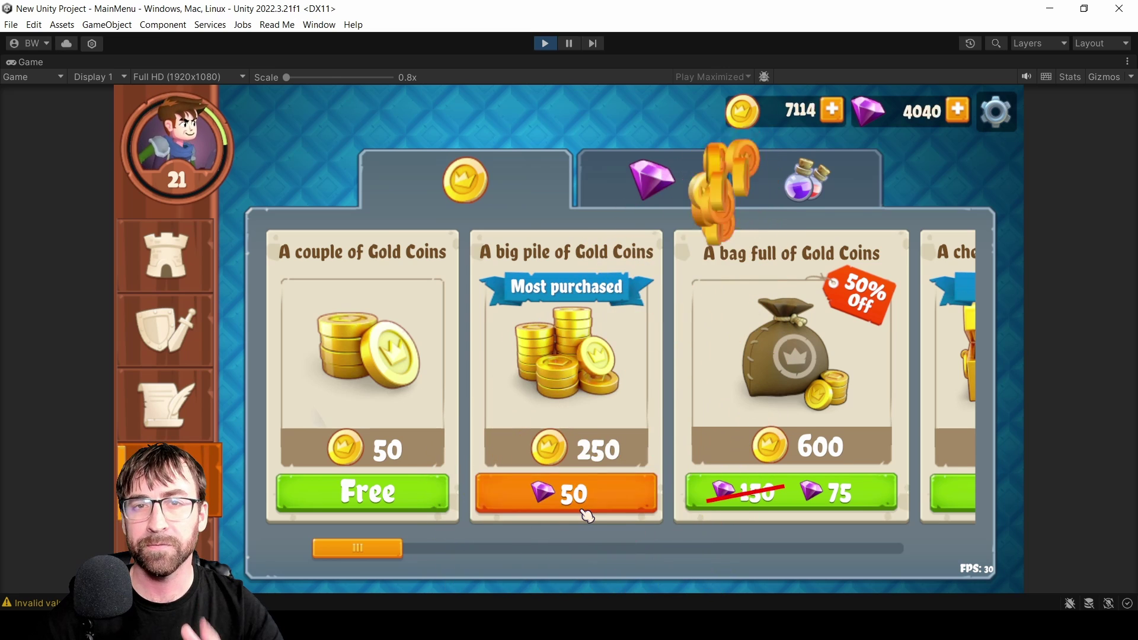
left_click(587, 514)
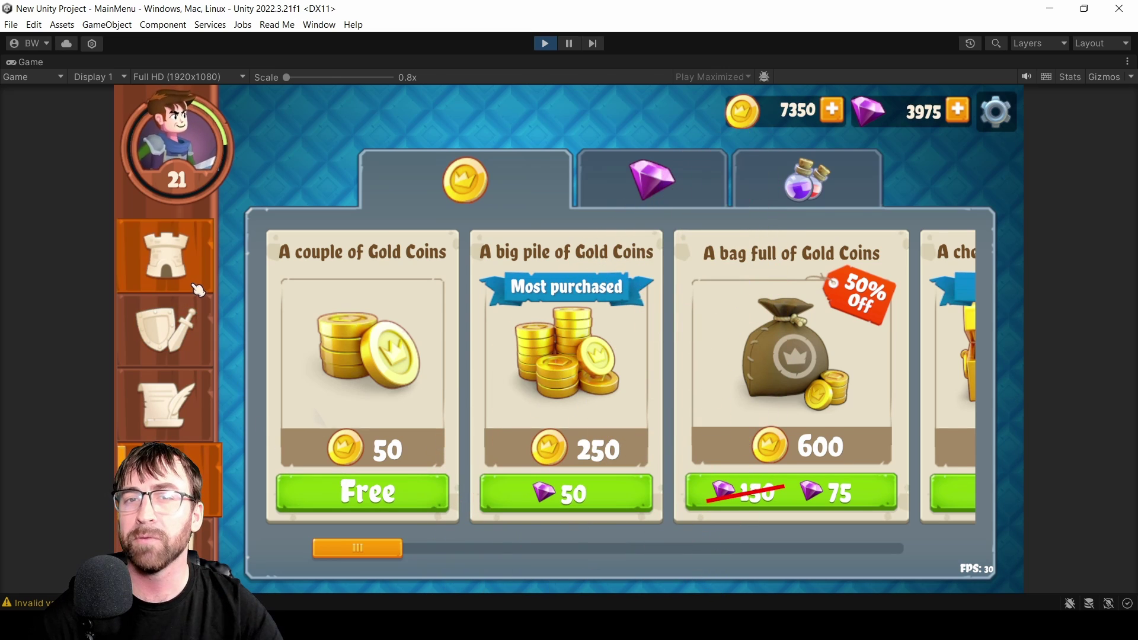
left_click(173, 261)
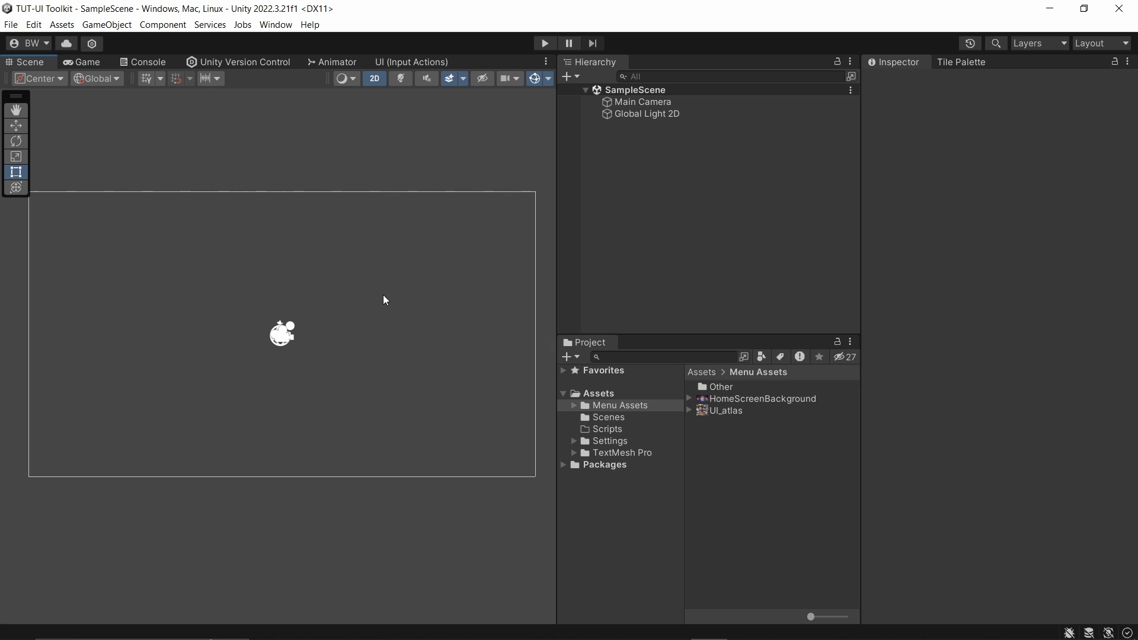
- Add a UI Toolkit > UI Document object to the Hierarchy named MainMenu
right_click(686, 177)
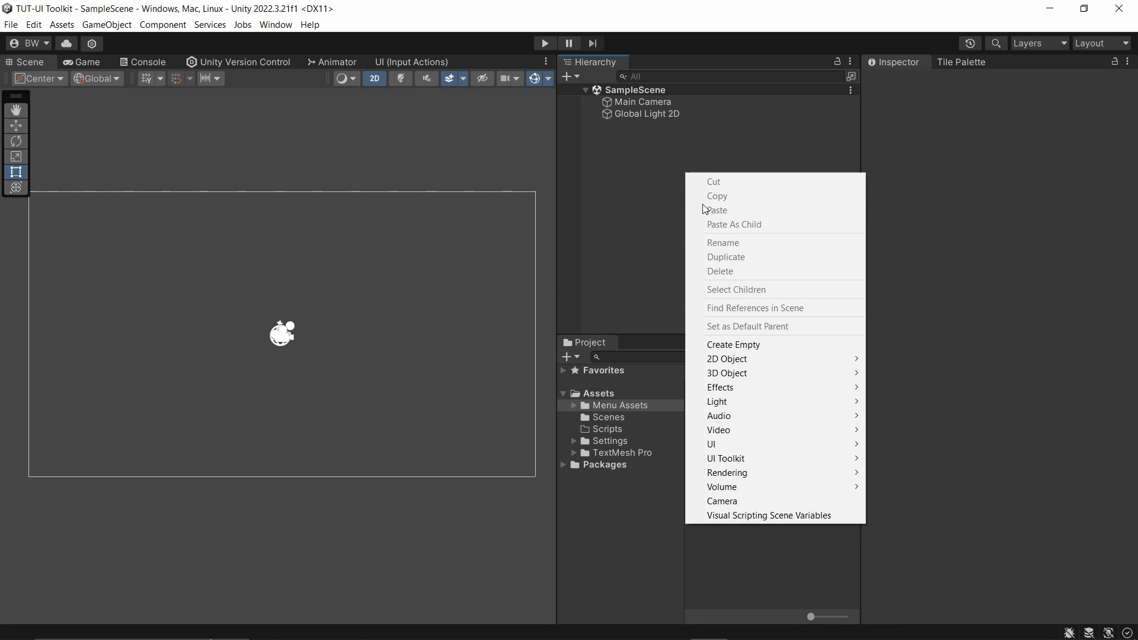
mouse_move(770, 459)
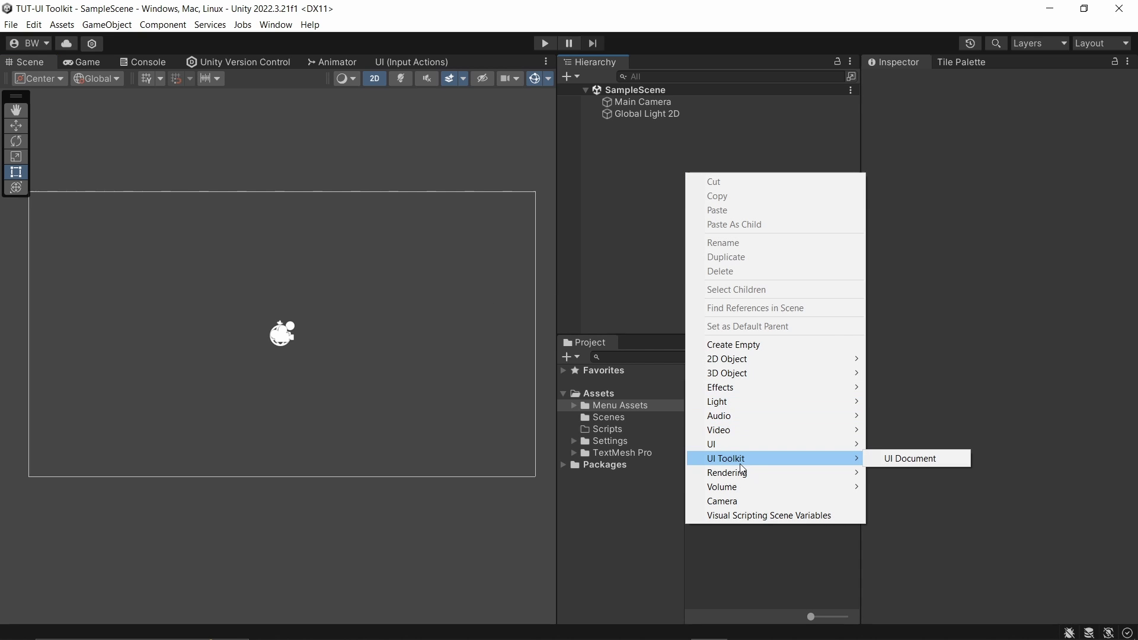
left_click(912, 459)
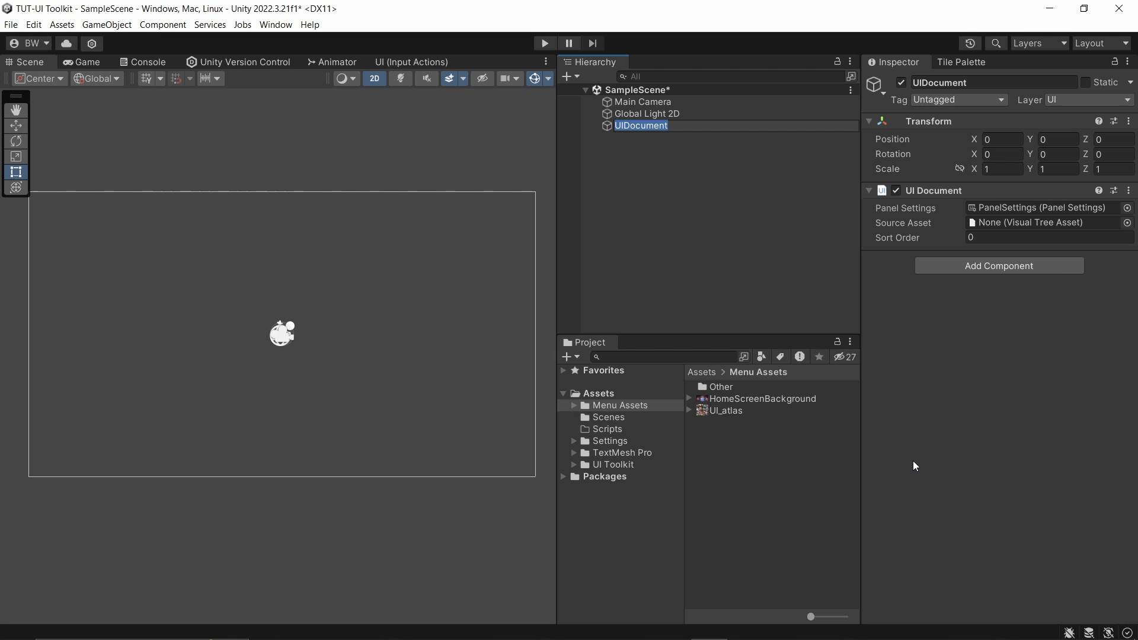
type("MainMenu")
key("Return")
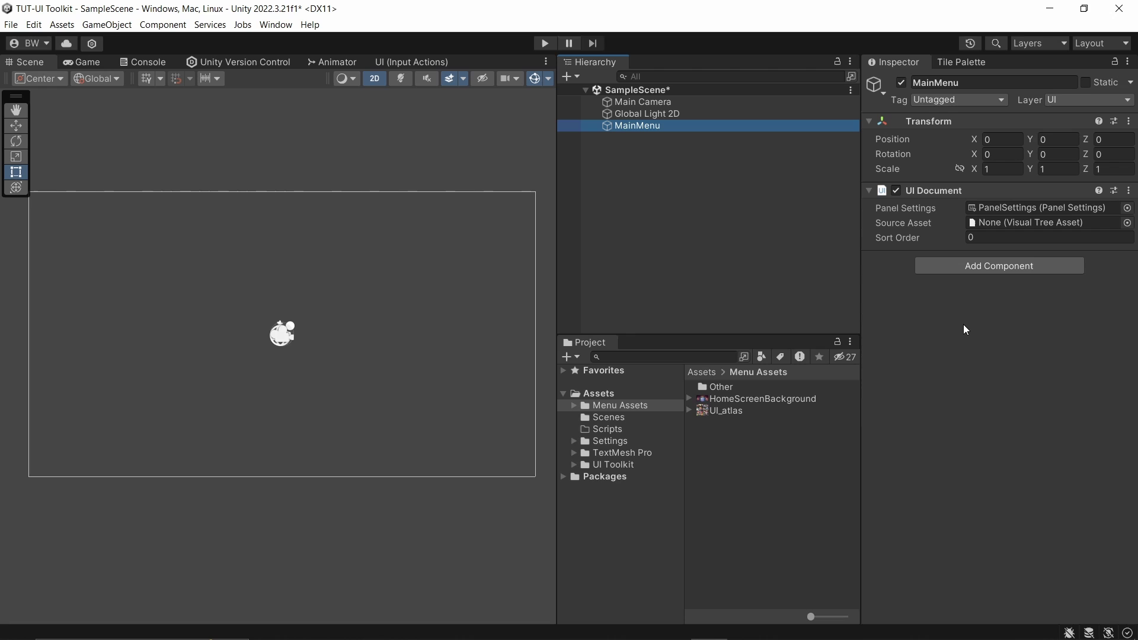
- Look over the UI Toolkit folder's PanelSettings and UnityThemes, then reselect MainMenu
left_click(613, 465)
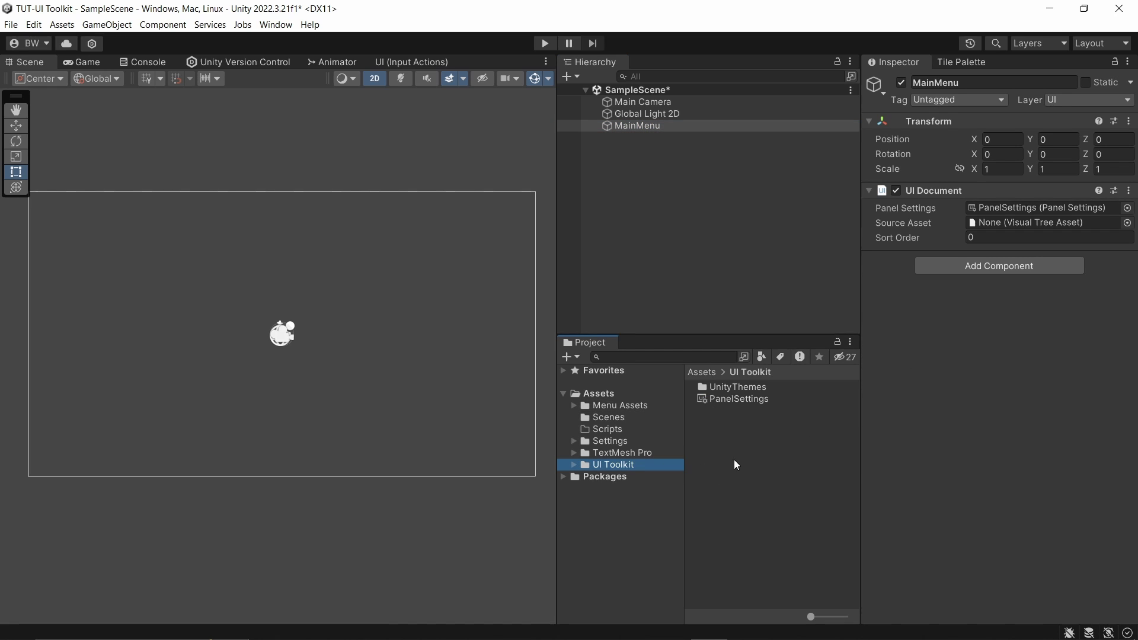
left_click(733, 397)
left_click(736, 386)
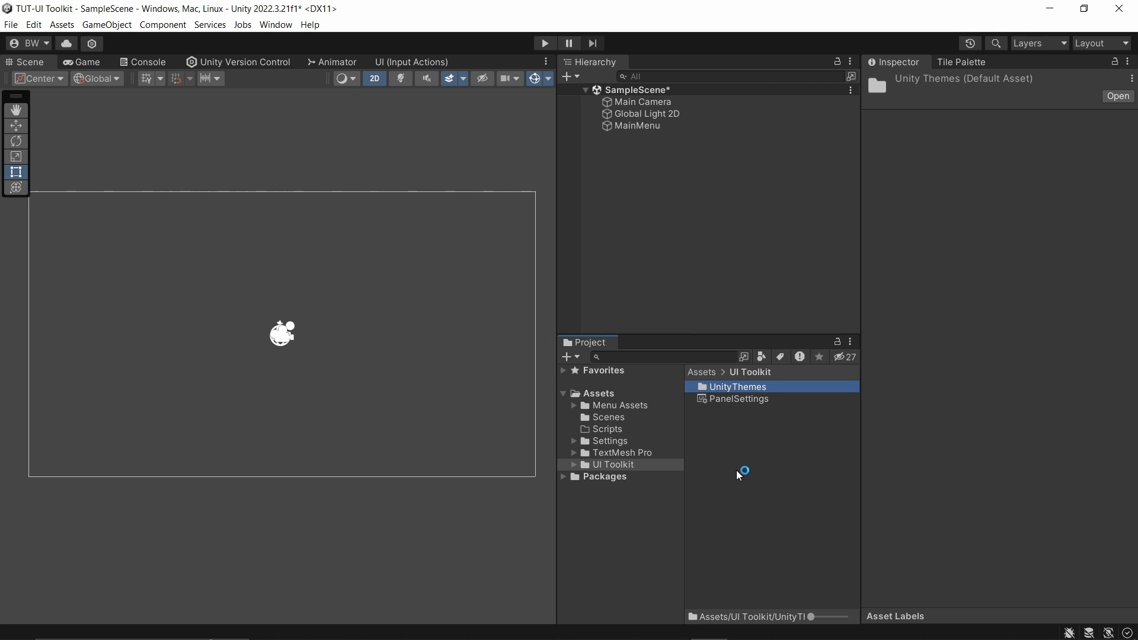
left_click(635, 127)
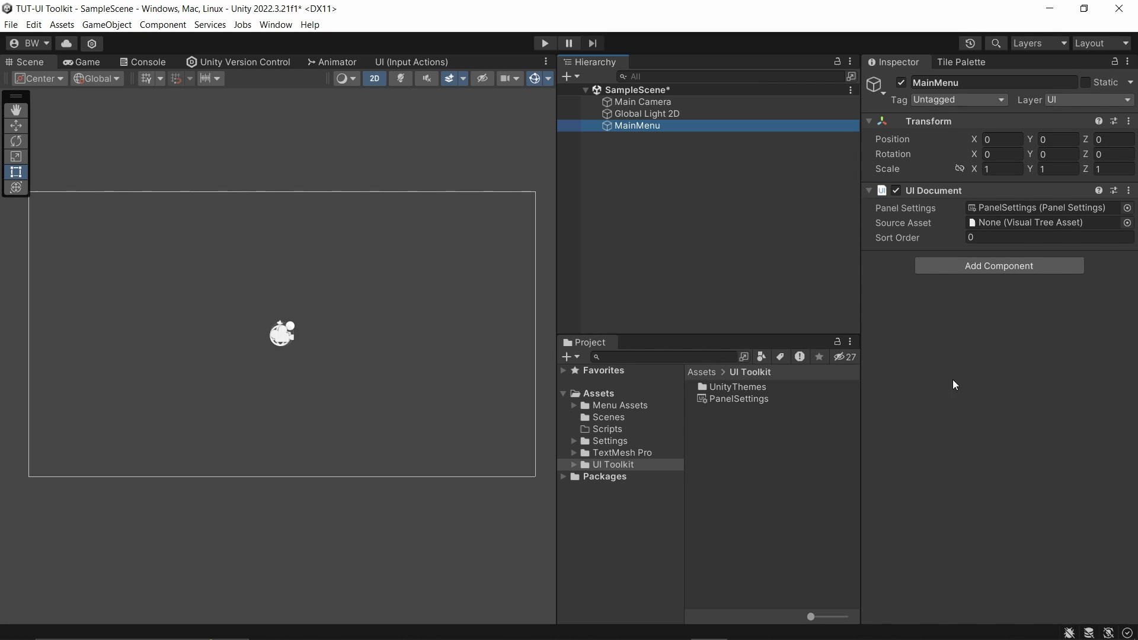
- Create a UI Toolkit UI Document asset named MainMenuVisualTree and drag it into MainMenu's Source Asset field
right_click(749, 439)
mouse_move(788, 77)
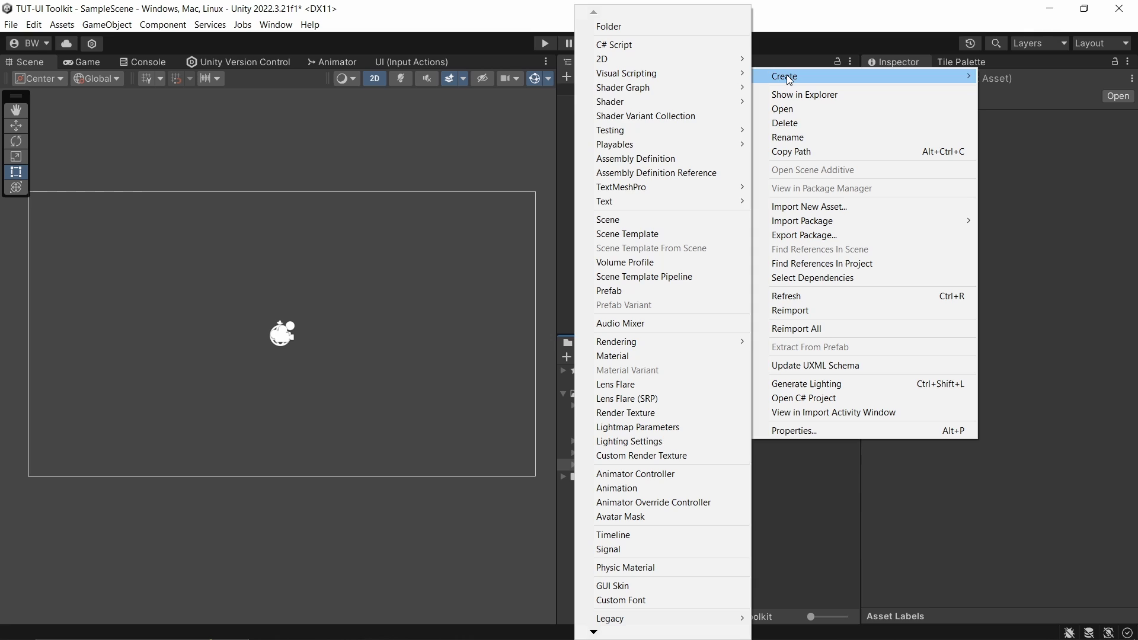
scroll(623, 512, "down", 1)
mouse_move(623, 575)
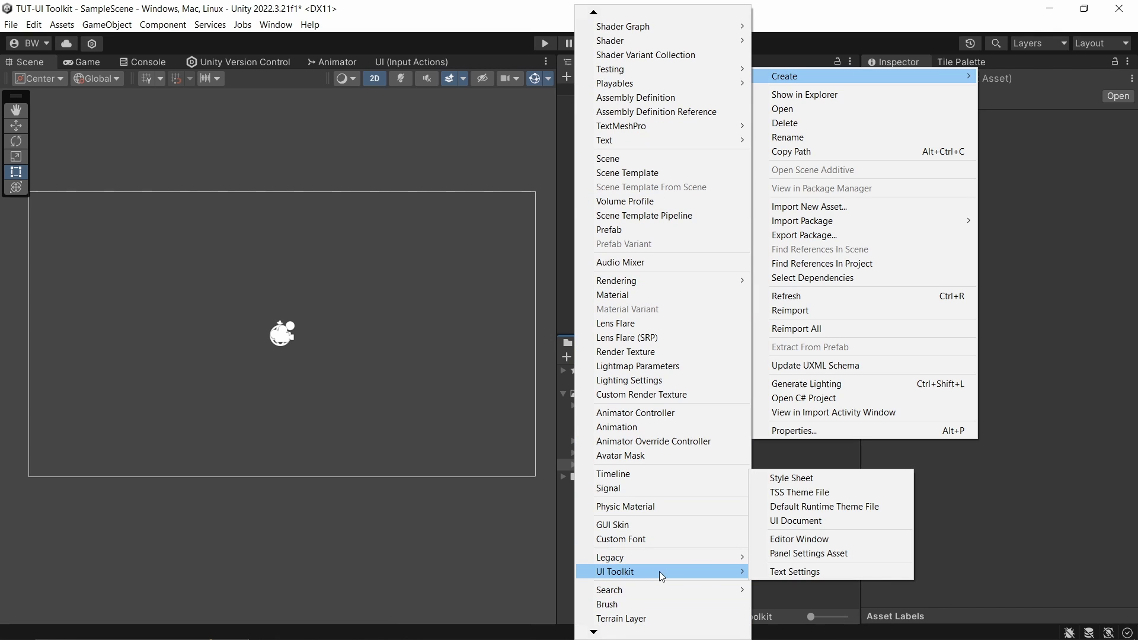
left_click(800, 521)
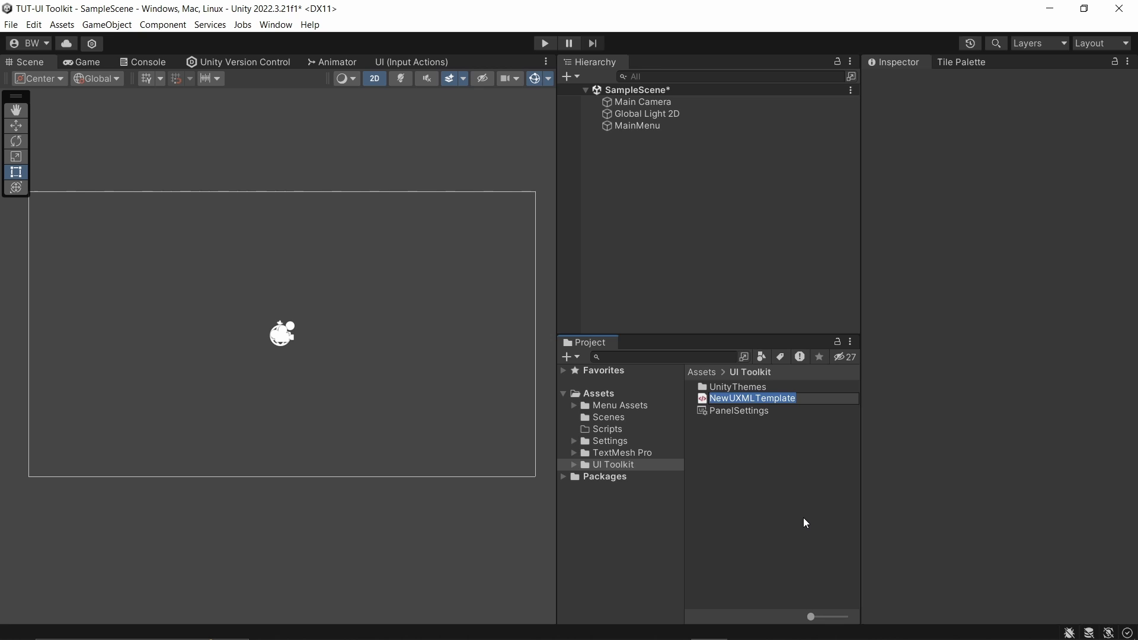
type("M")
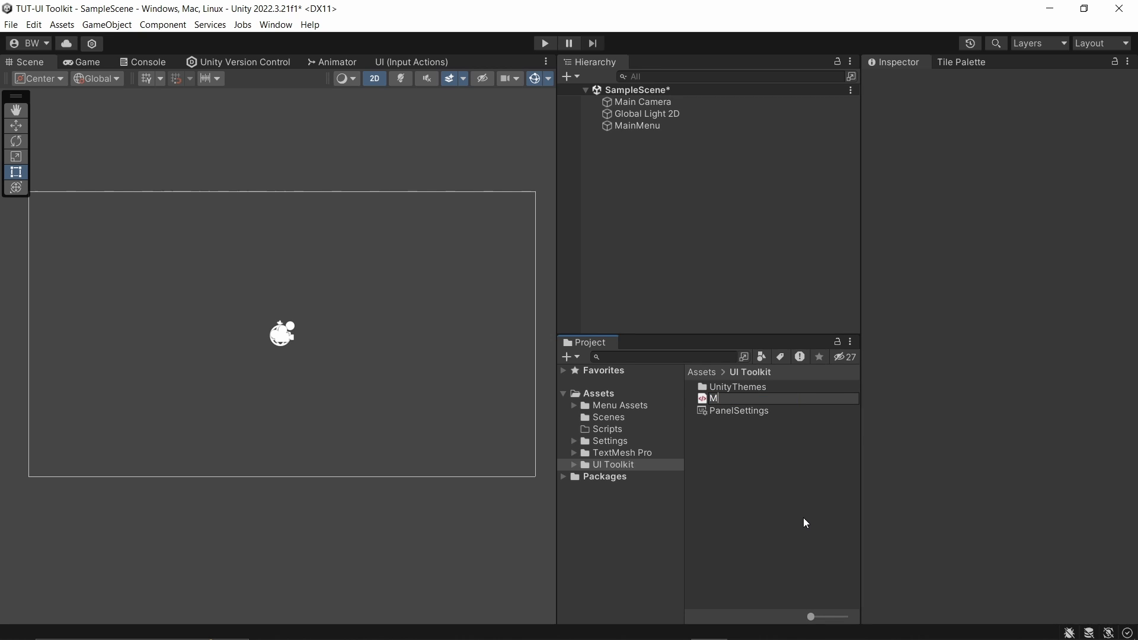
type("ainMenuVisualTree")
key("Return")
left_click(659, 127)
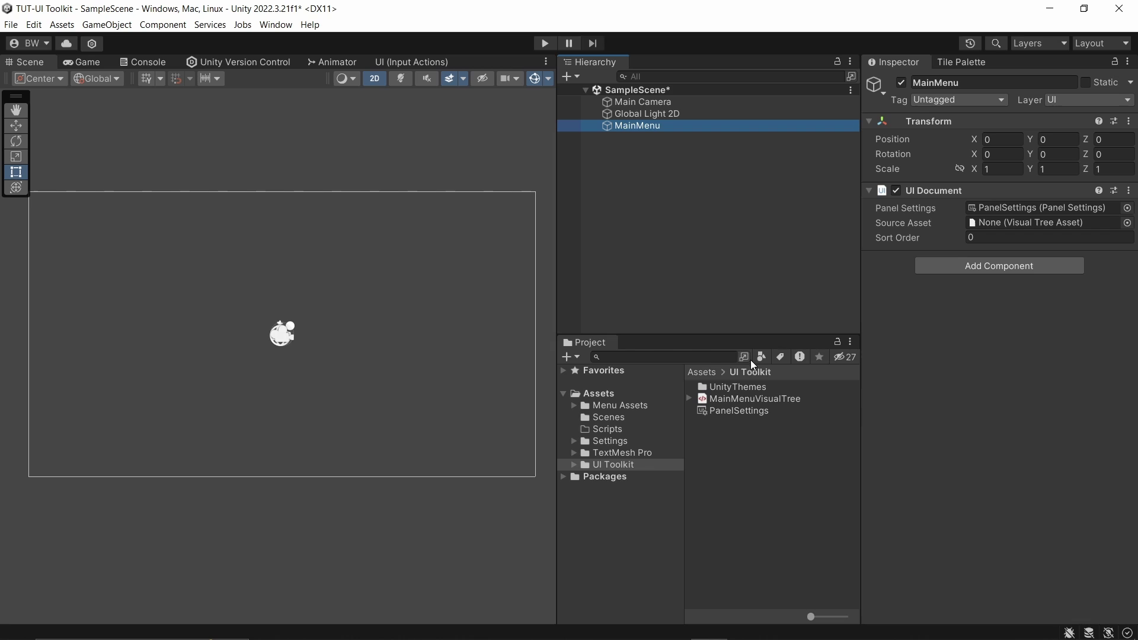
left_click_drag(757, 396, 1017, 219)
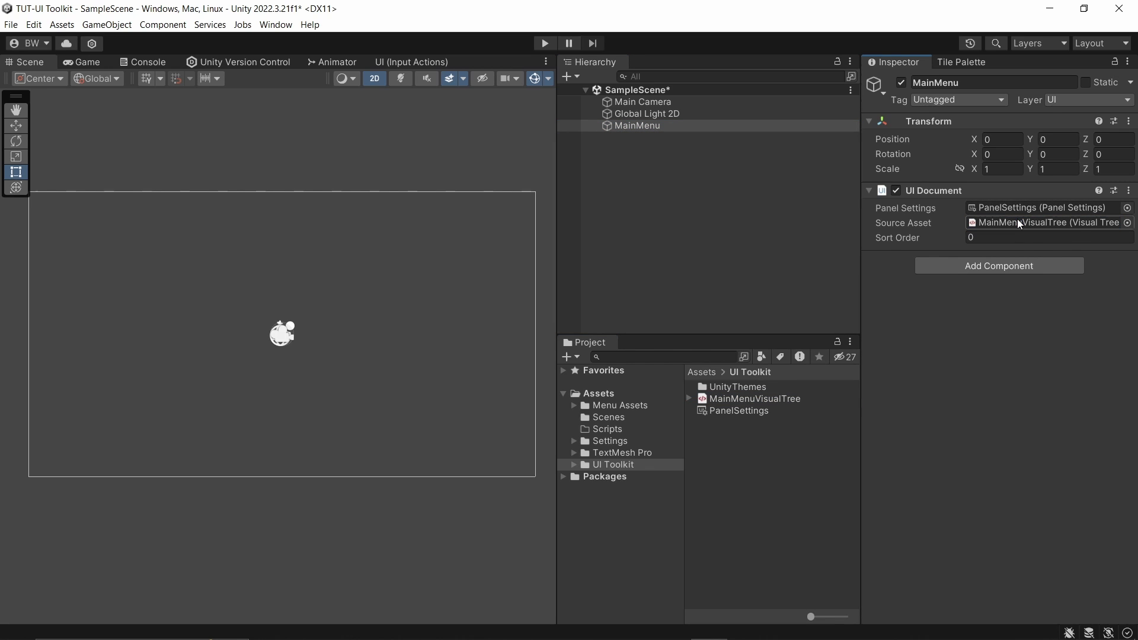
- Set PanelSettings to Scale With Screen Size at 1920 x 1080, then open MainMenuVisualTree in UI Builder
left_click(744, 411)
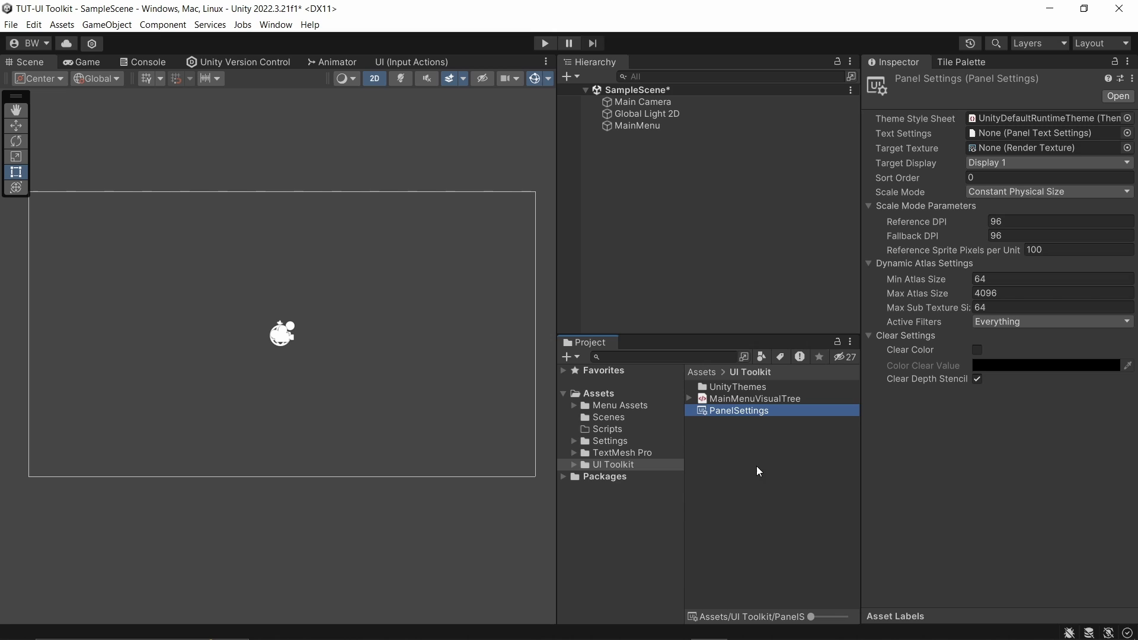
left_click(990, 191)
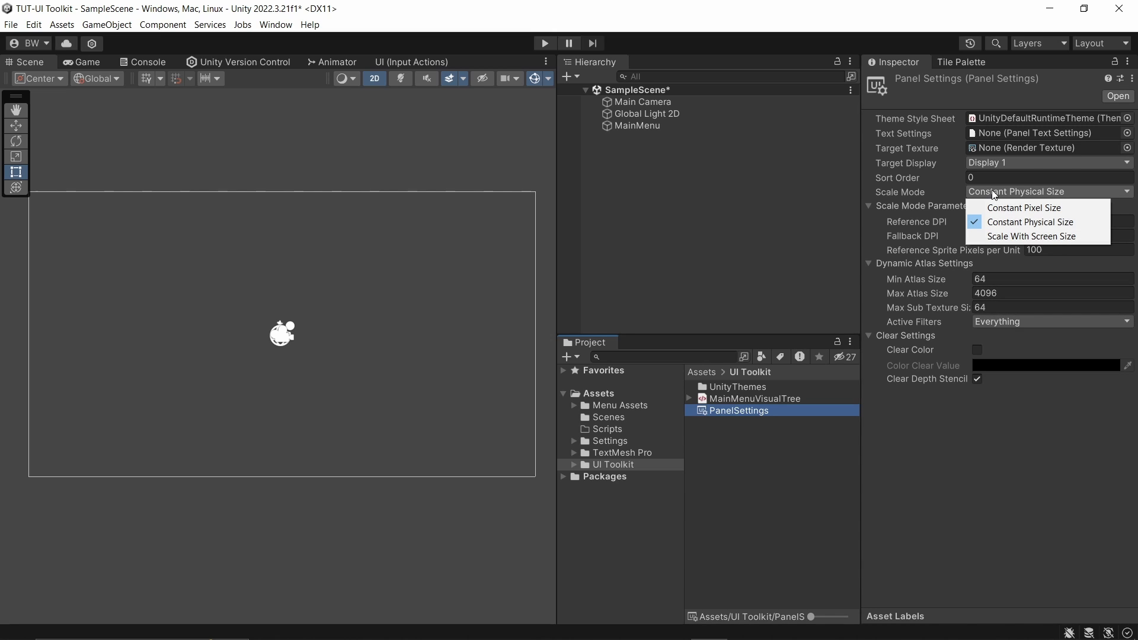
left_click(1006, 236)
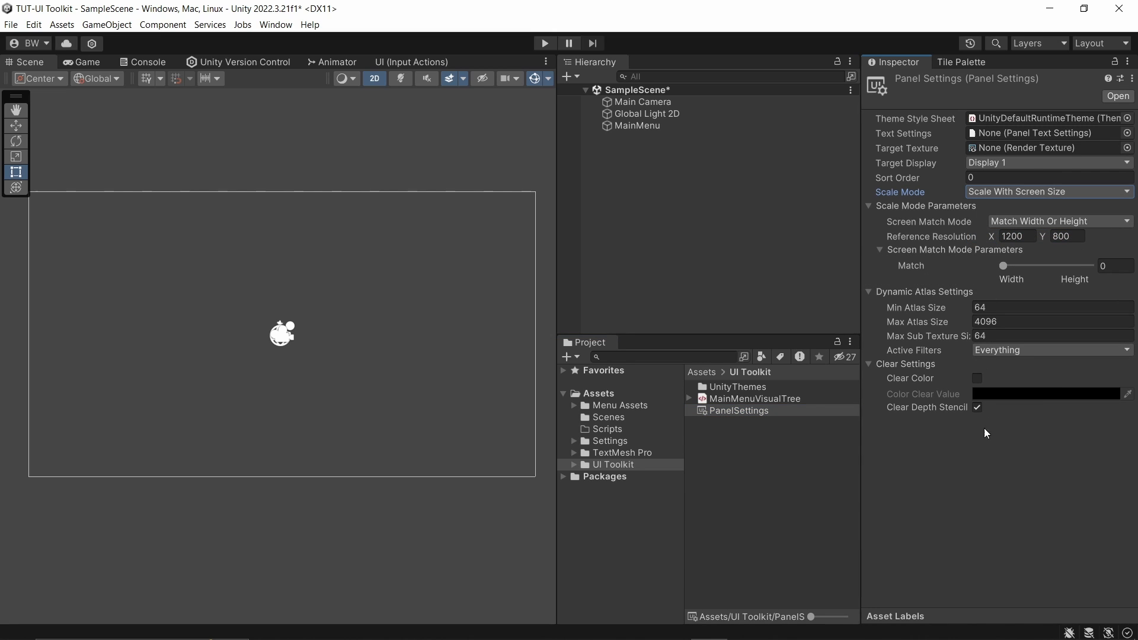
left_click(1019, 237)
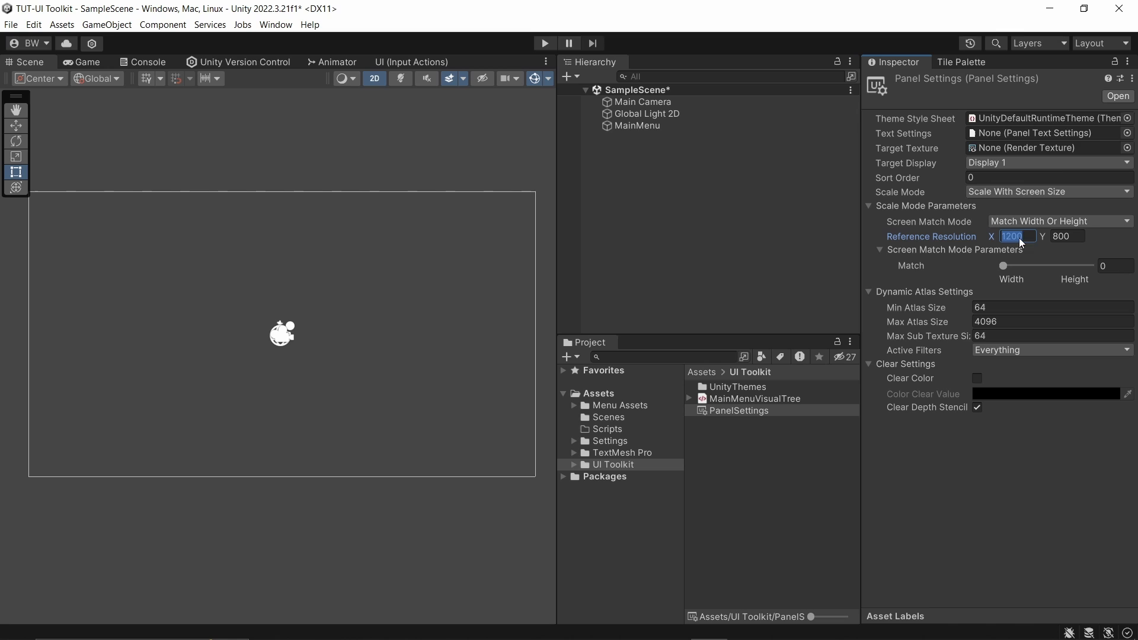
type("1920")
key("Tab")
type("1080")
double_click(724, 397)
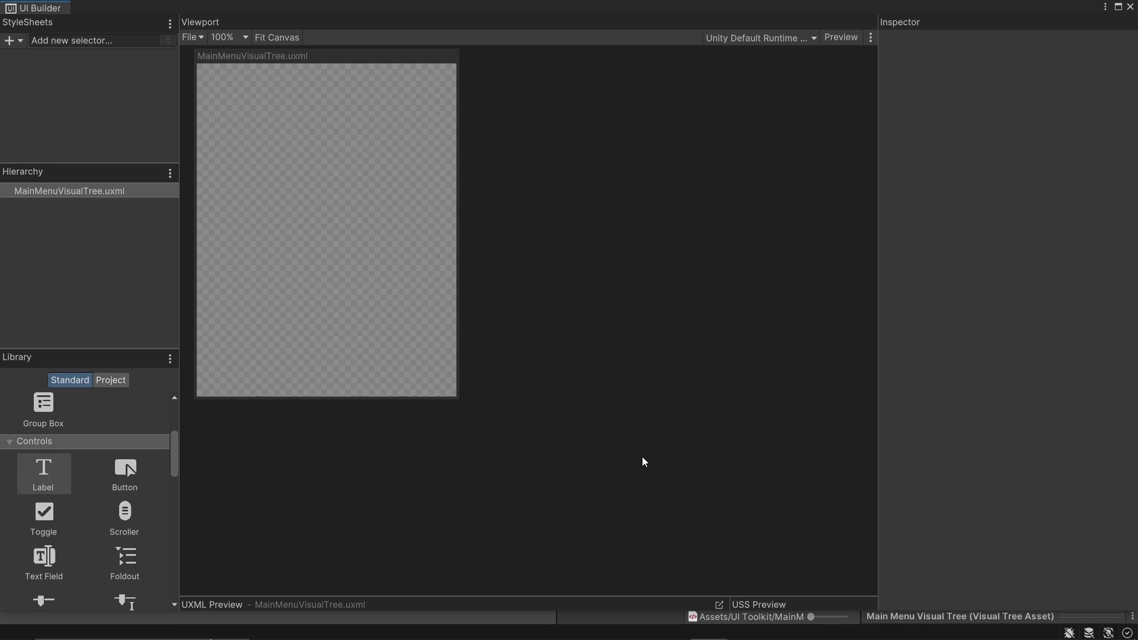
- Select MainMenuVisualTree.uxml and set its Canvas Size to width 1920 and height 1080
scroll(54, 418, "up", 3)
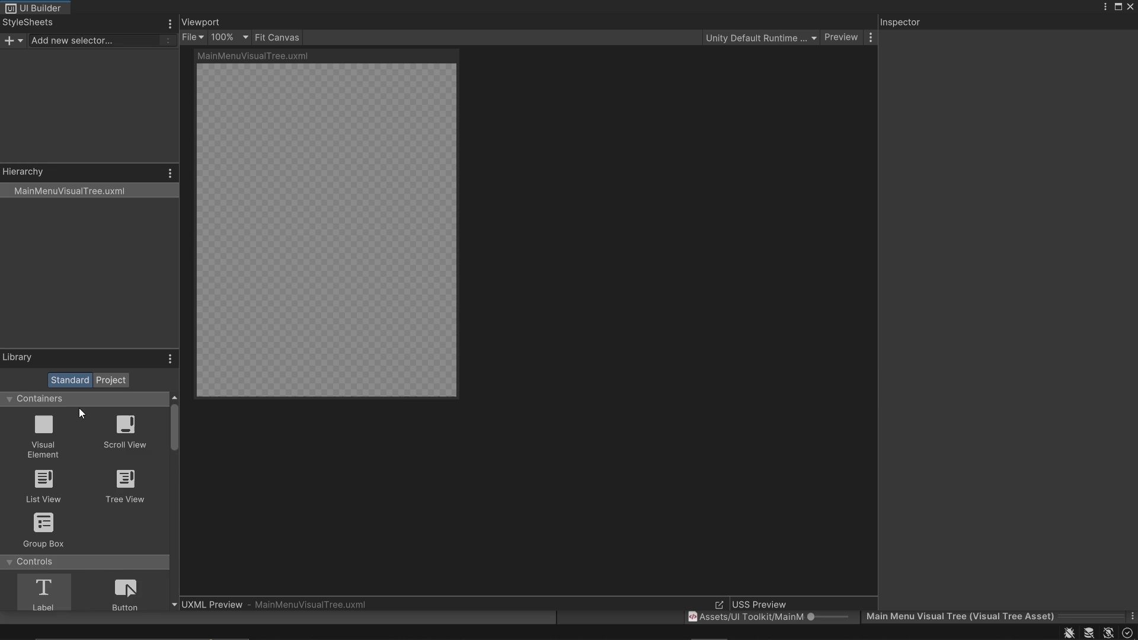
scroll(81, 418, "down", 10)
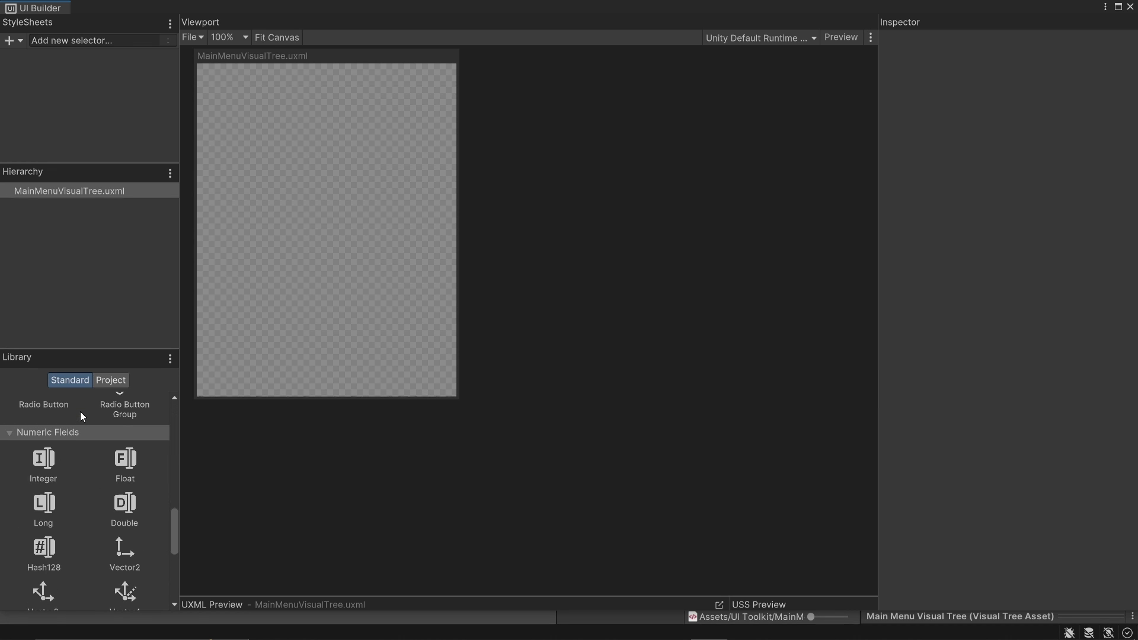
scroll(79, 412, "up", 10)
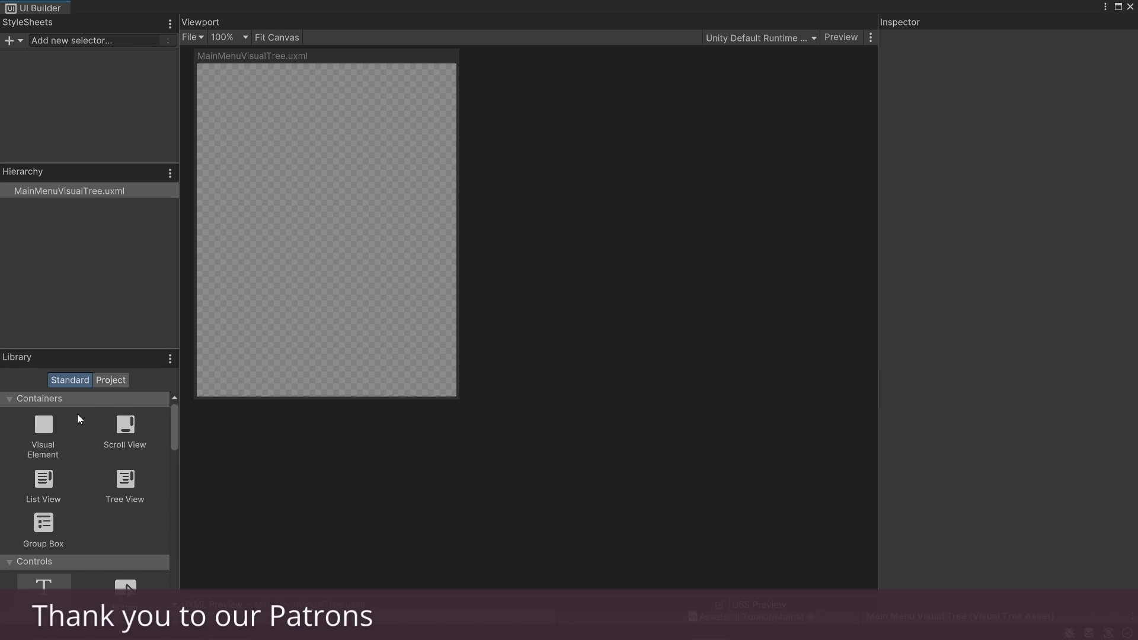
left_click(52, 189)
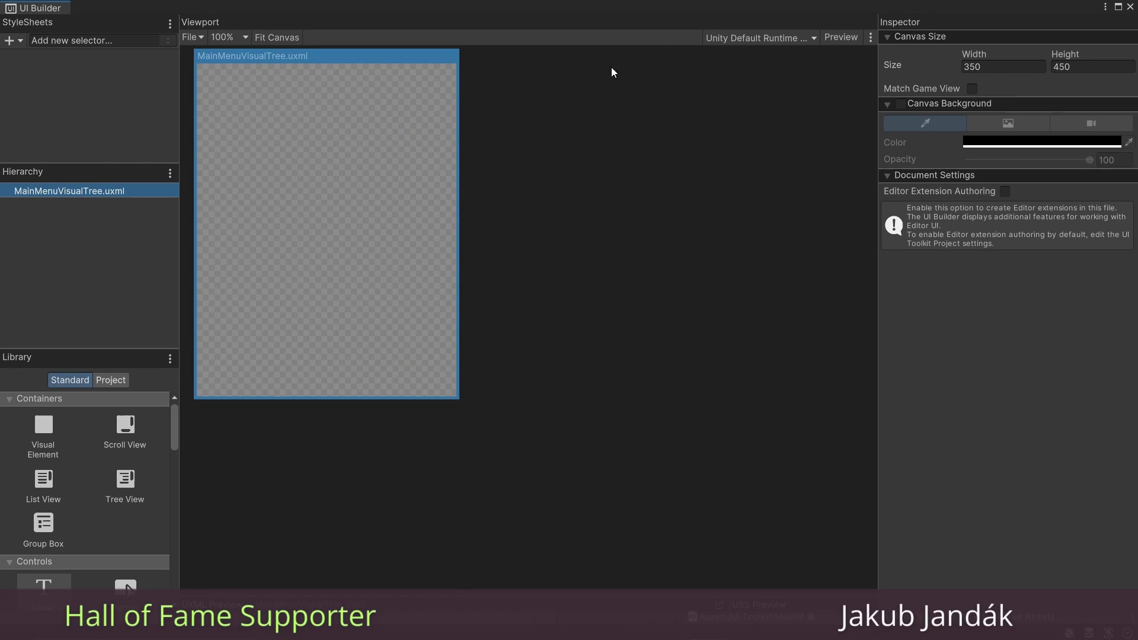
left_click(1016, 67)
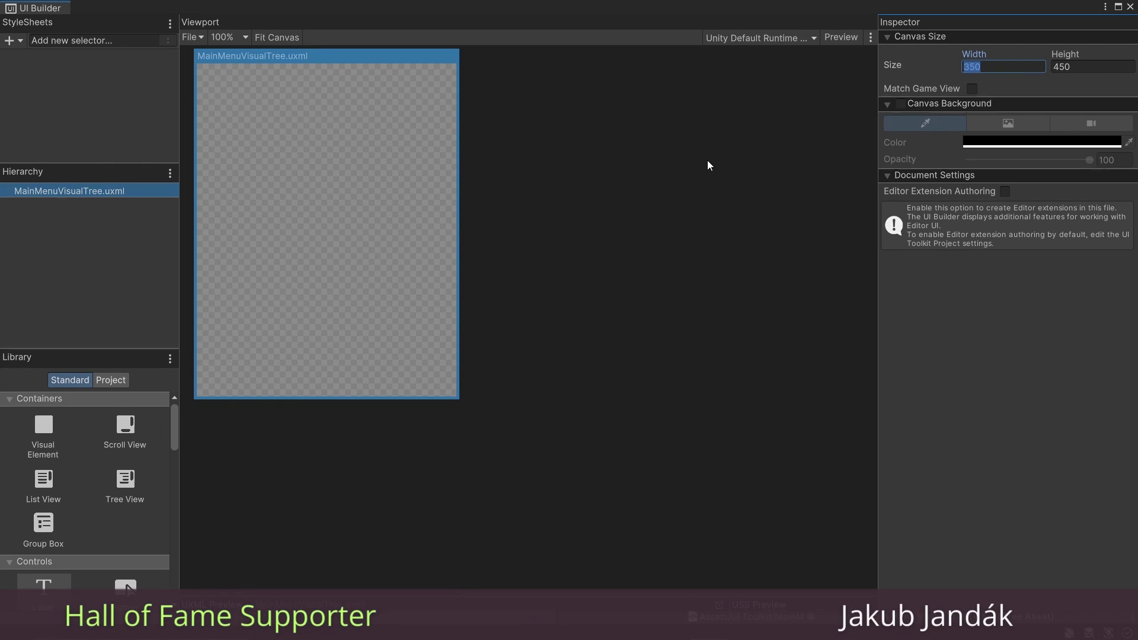
type("1920")
key("Tab")
type("1080")
key("Return")
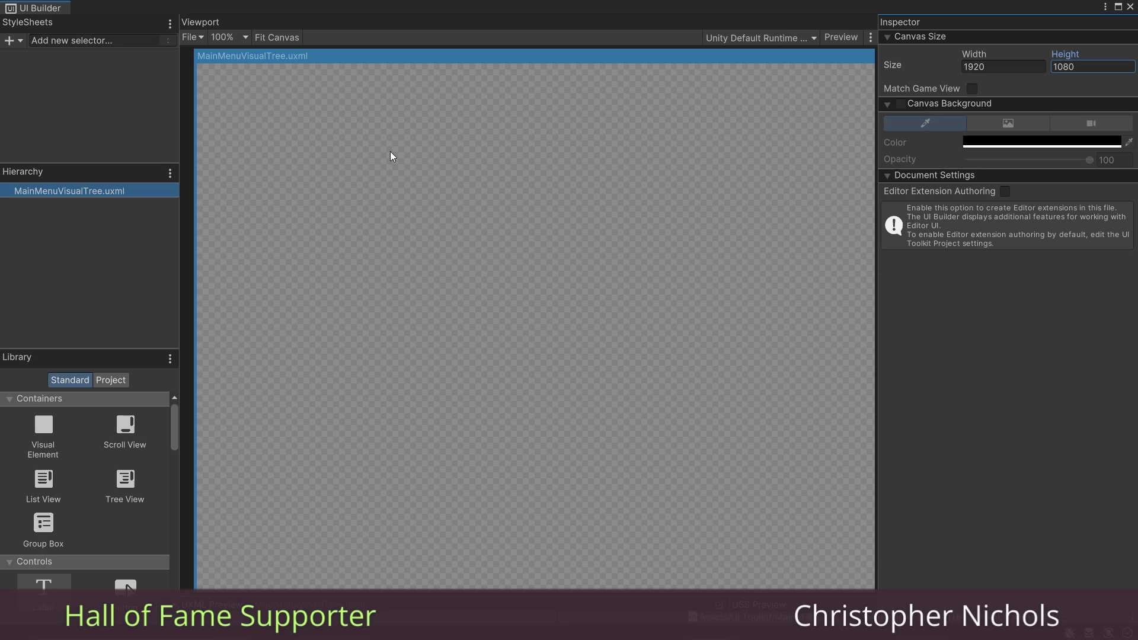
- Add a Visual Element named Container to the hierarchy and drop a Label from the Library into it
left_click(268, 38)
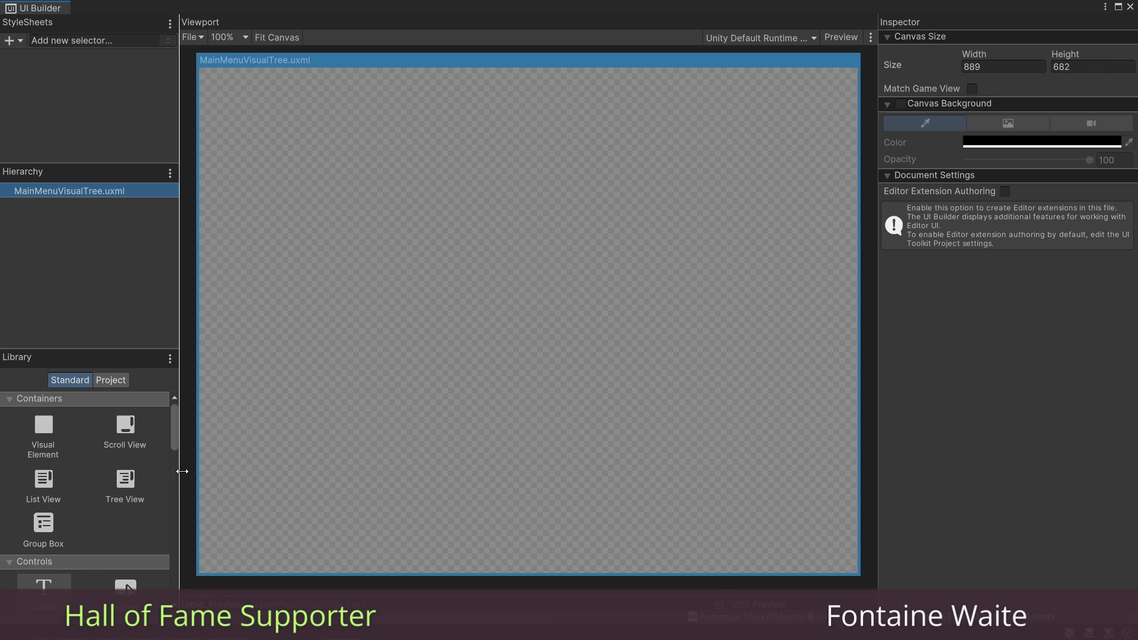
left_click_drag(35, 438, 59, 248)
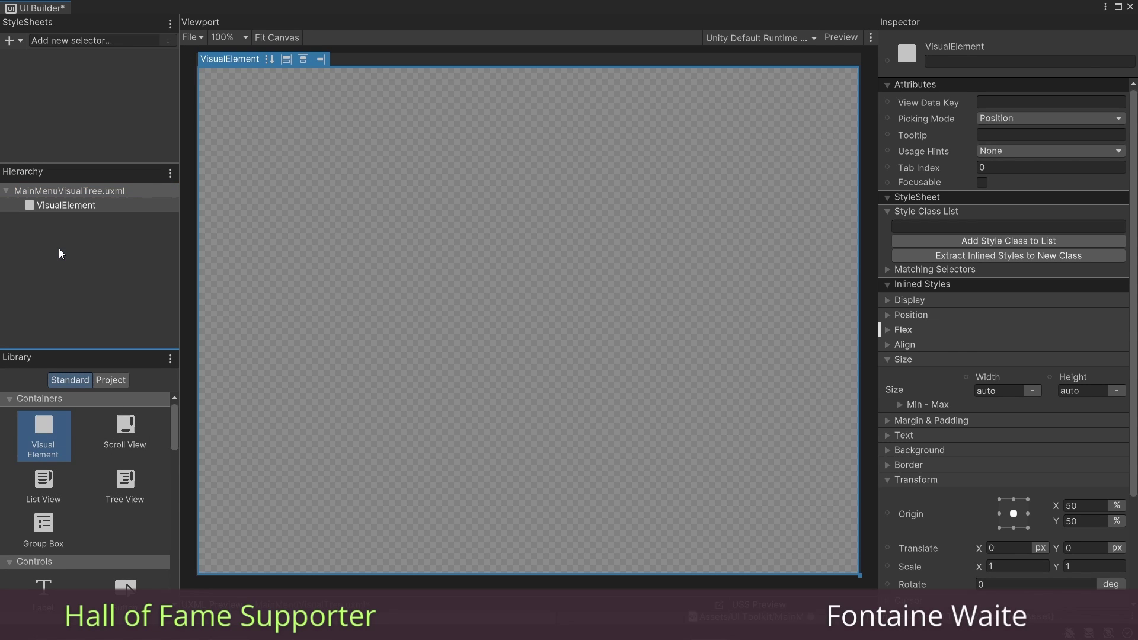
left_click(57, 205)
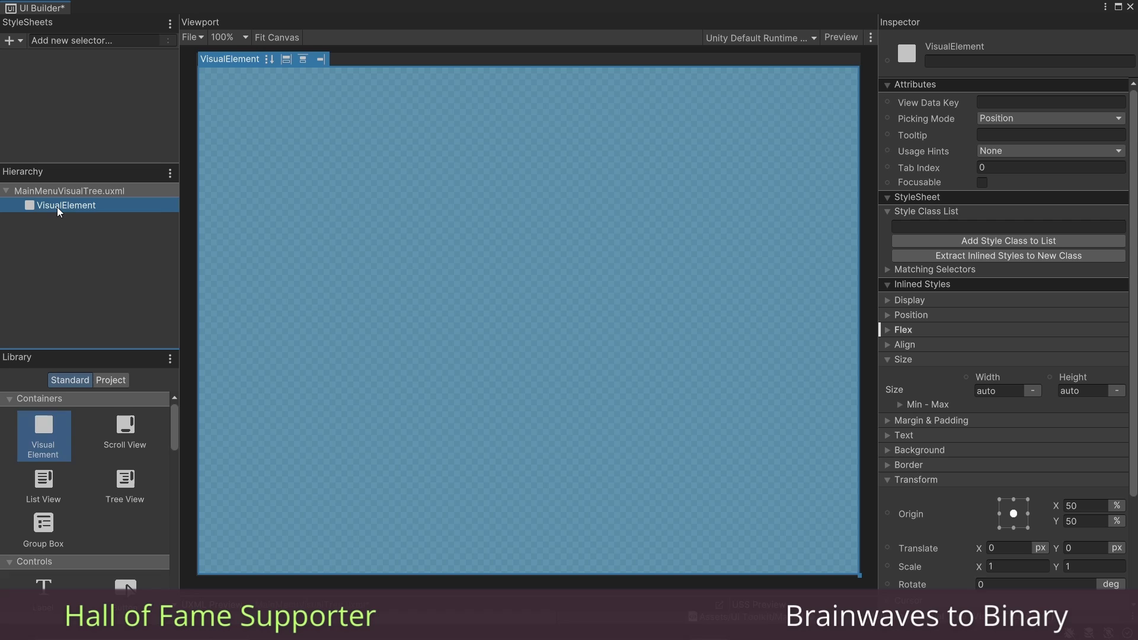
left_click(965, 55)
type("Container")
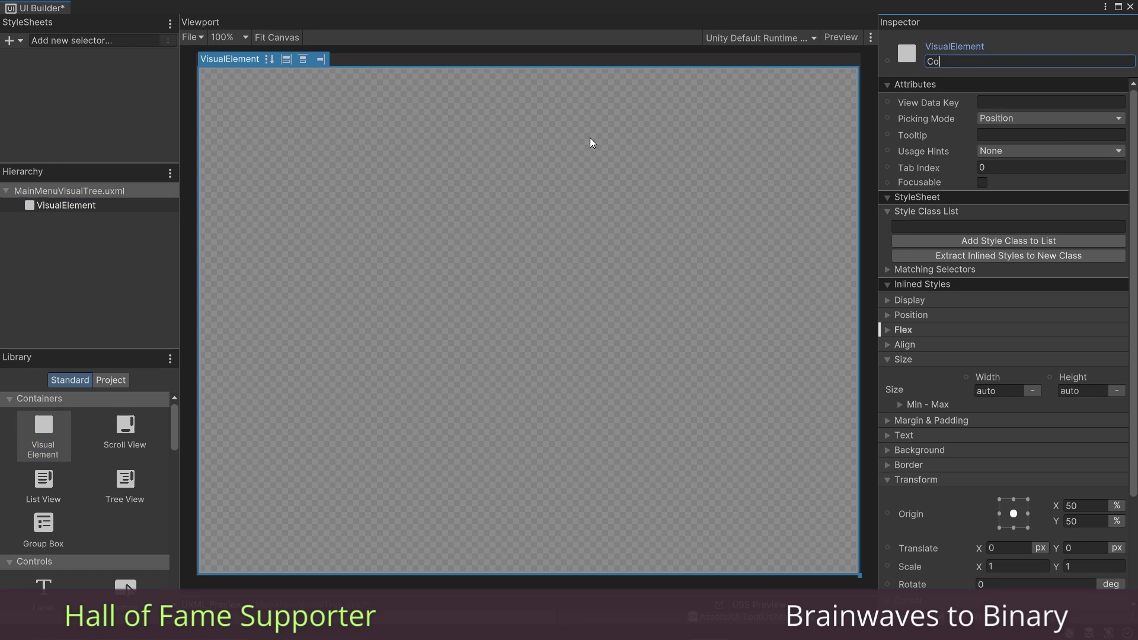
key("Return")
scroll(38, 422, "down", 3)
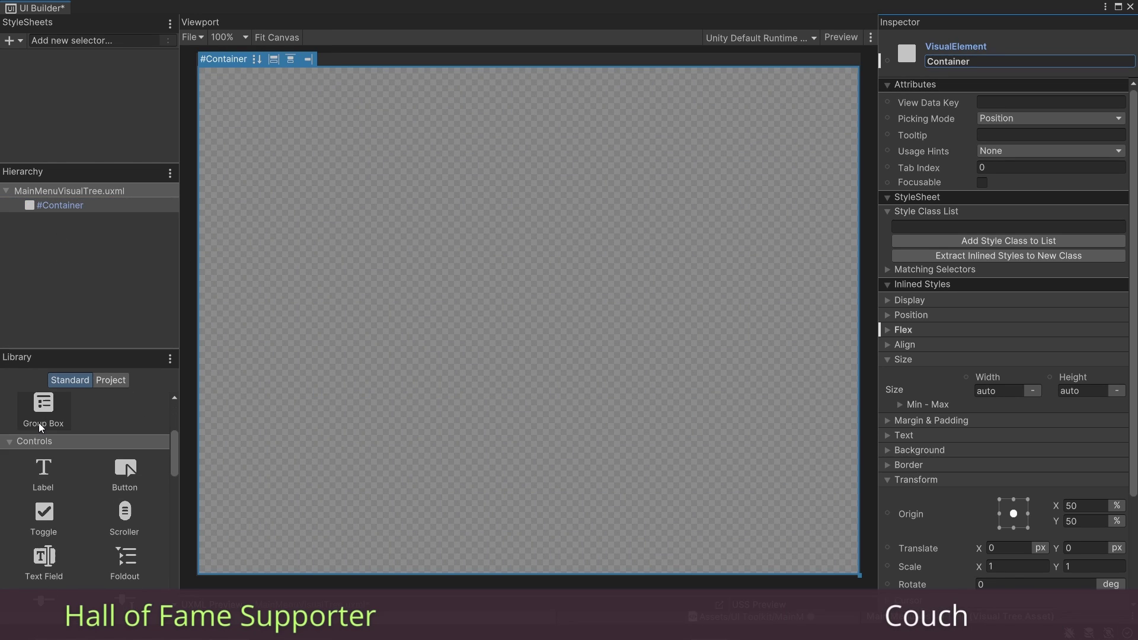
left_click_drag(44, 475, 59, 206)
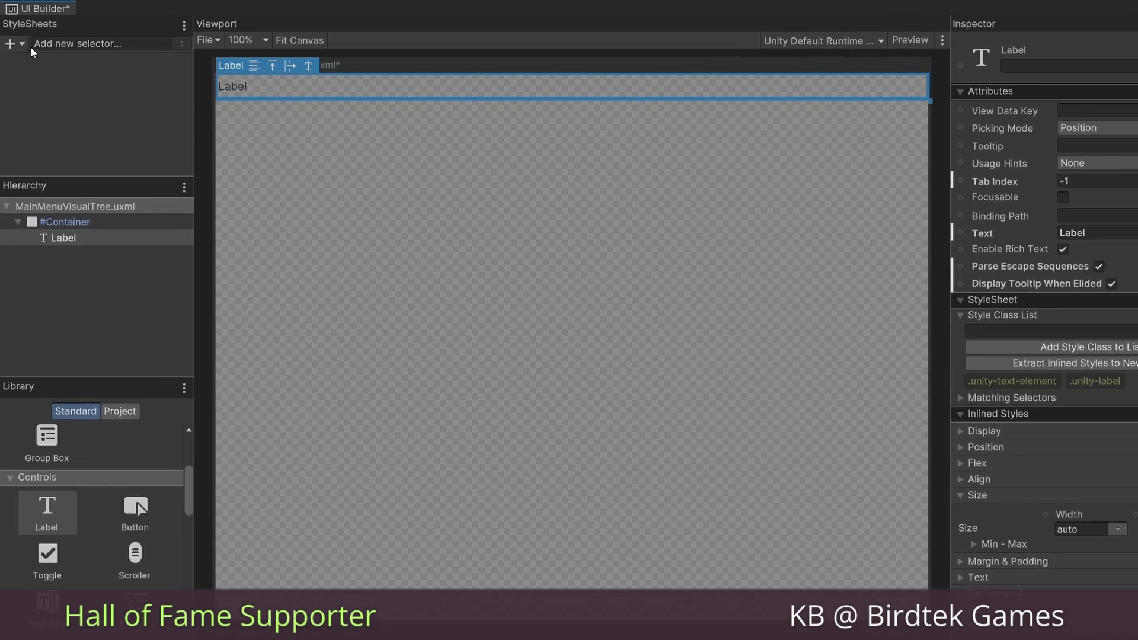
- Create a new USS from the StyleSheets '+' menu and save it as MainMenuStyle in the UI Toolkit folder
left_click(20, 41)
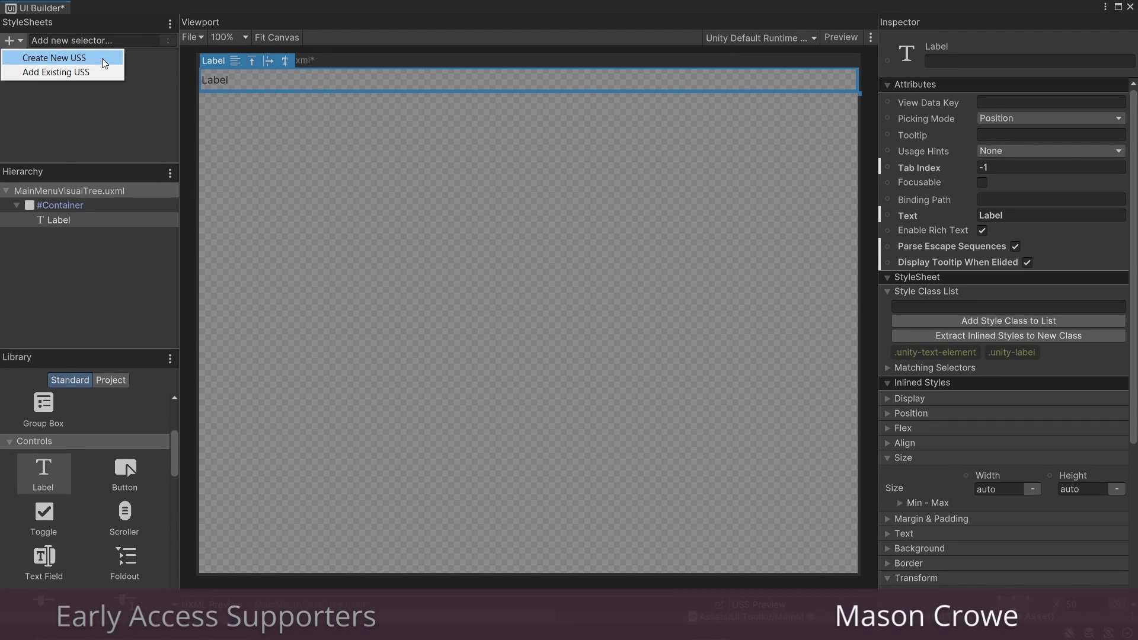
left_click(102, 59)
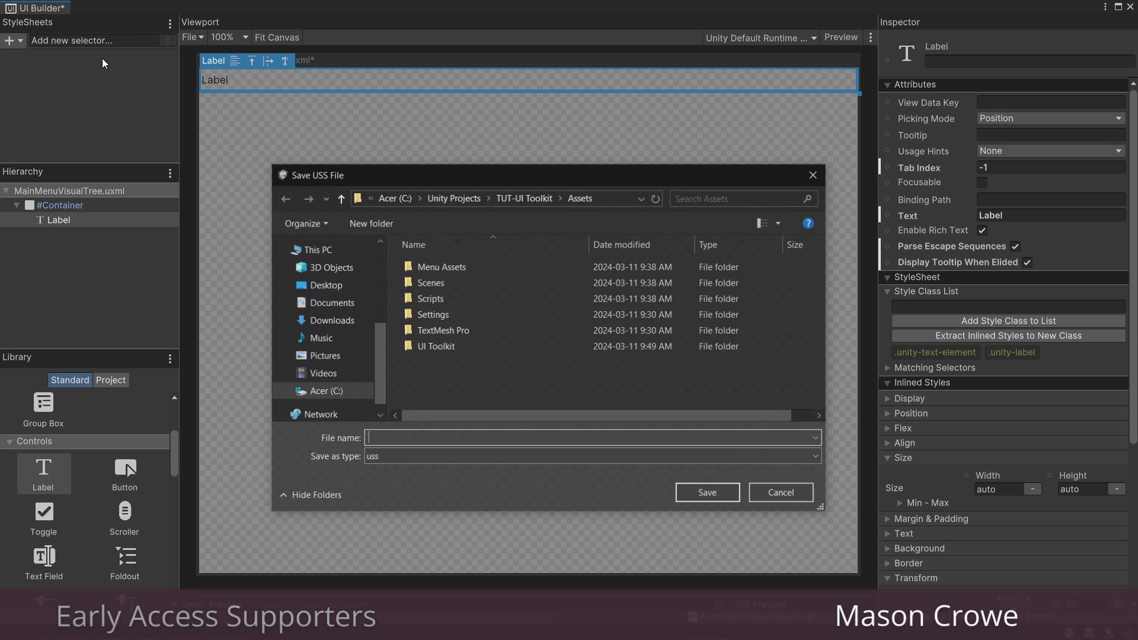
double_click(436, 347)
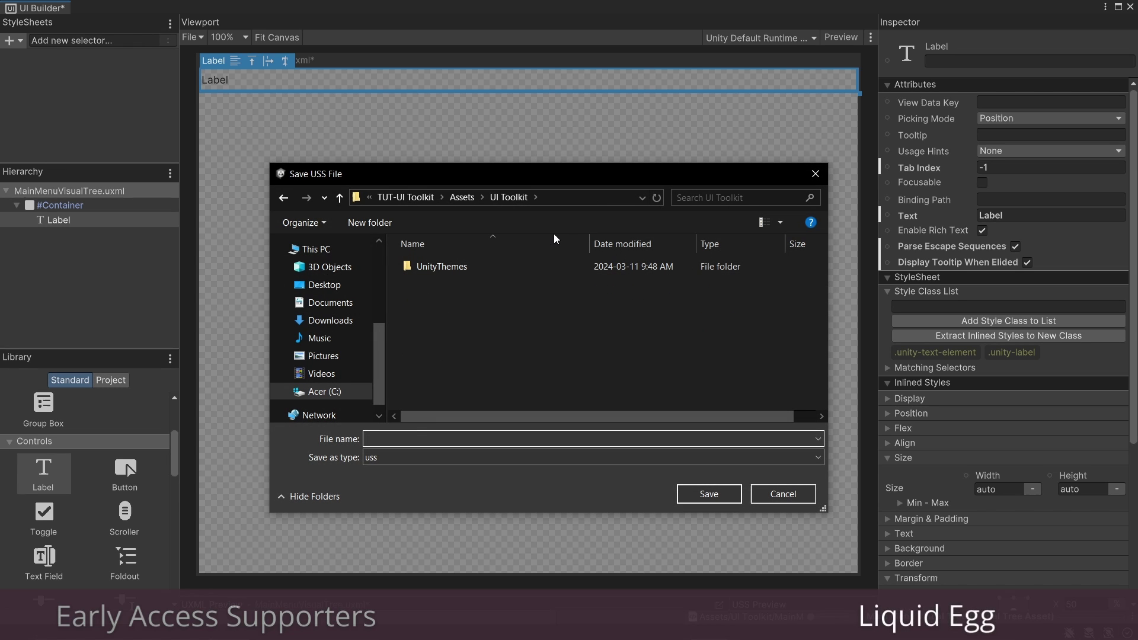
type("MainMenuStyle")
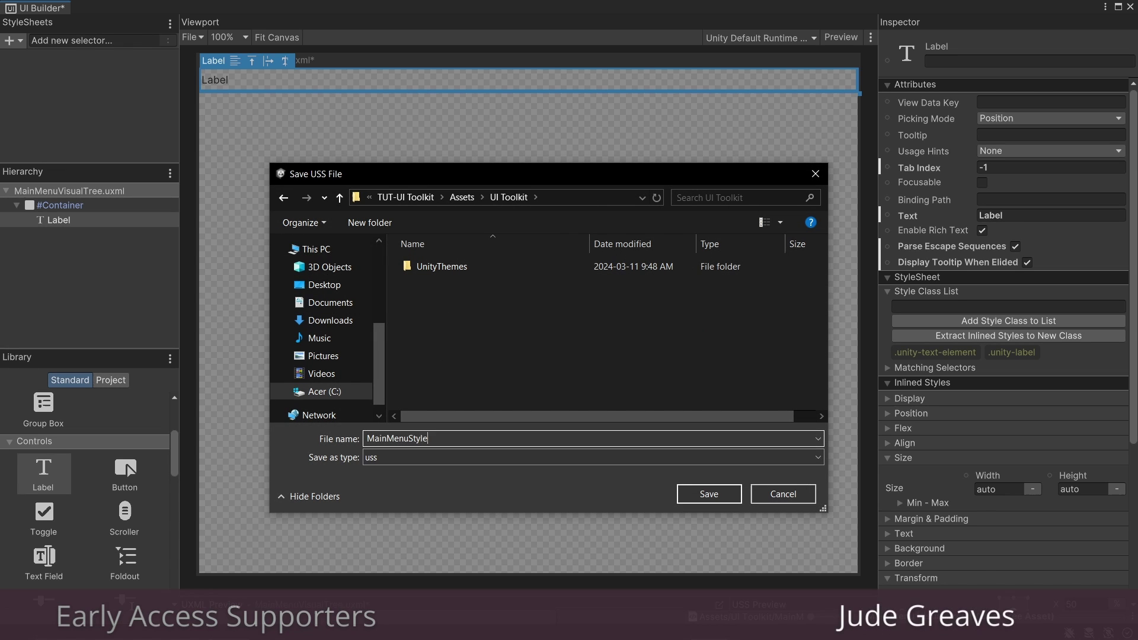
key("Return")
- Select MainMenuStyle.uss and add a new .header selector
left_click(121, 60)
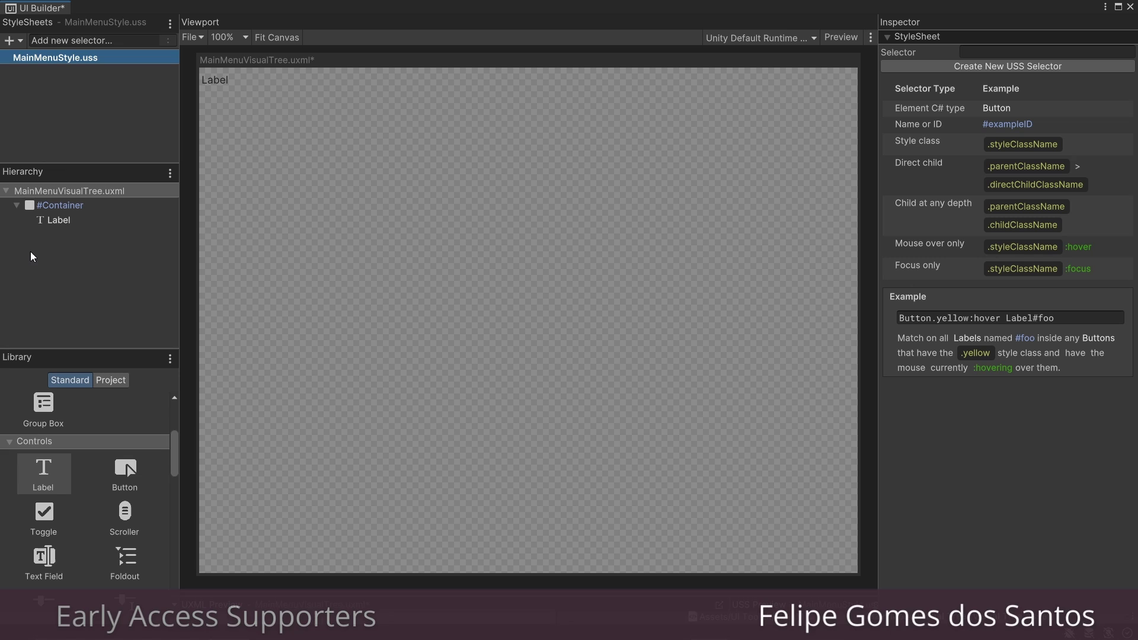
left_click(52, 39)
type(".")
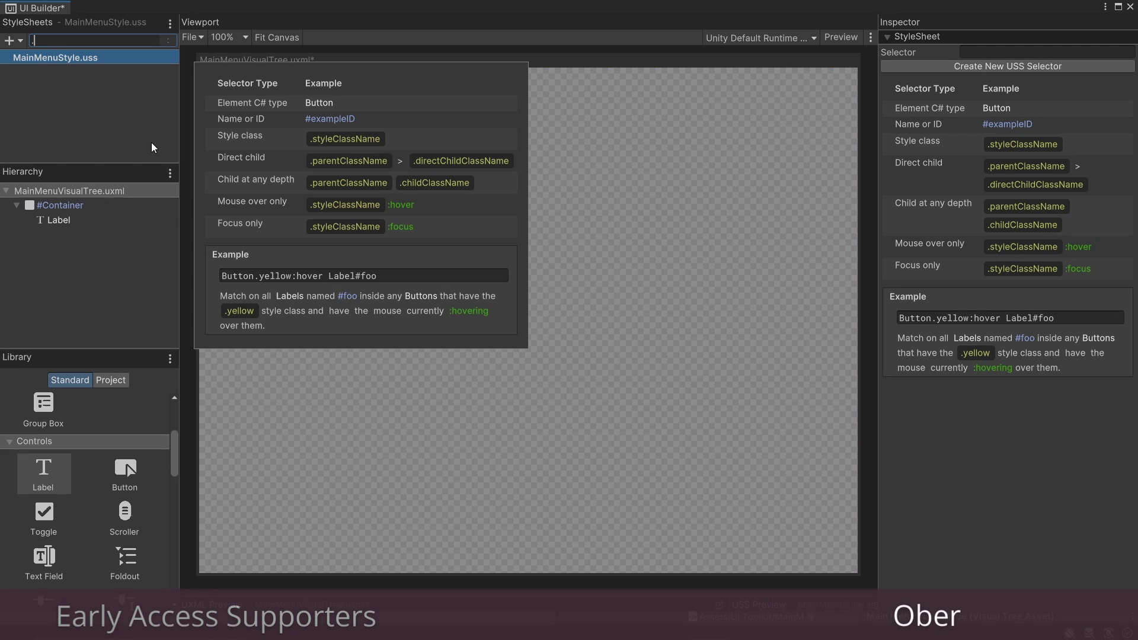
type("header")
key("Return")
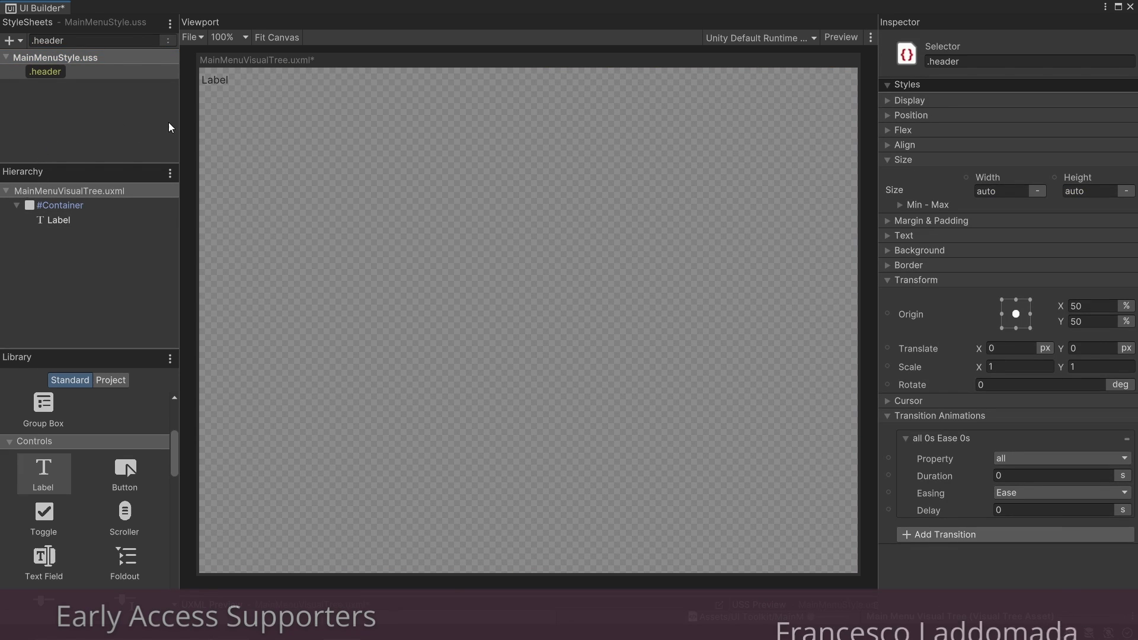
left_click(51, 72)
- Drag .header onto the Label to apply the class, then add a second Label into Container
left_click_drag(48, 71, 59, 221)
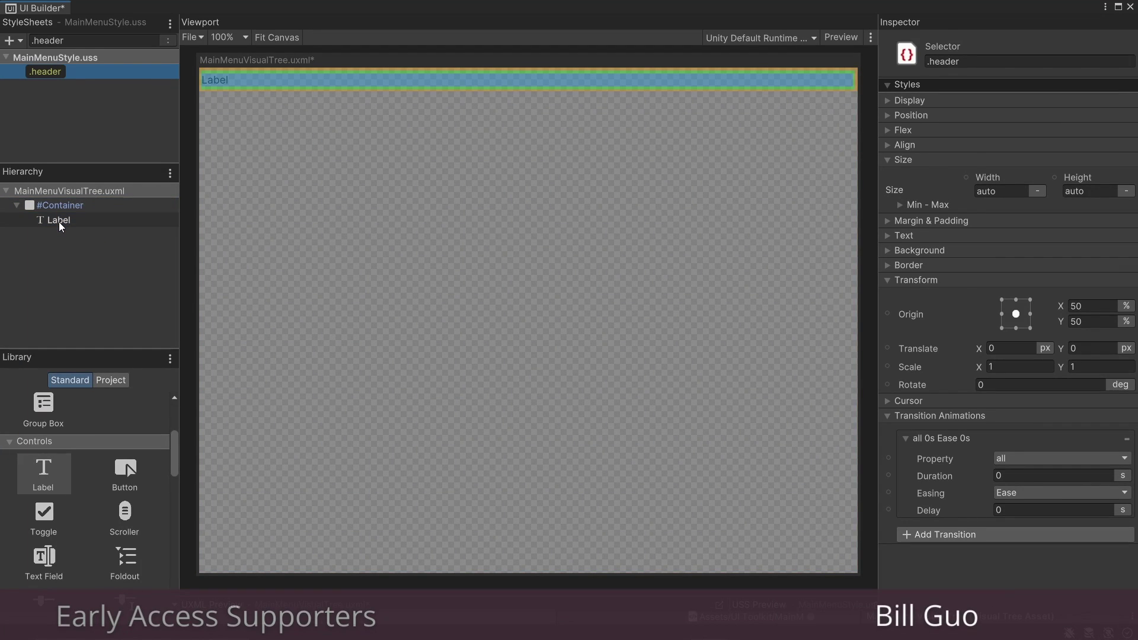
left_click(948, 306)
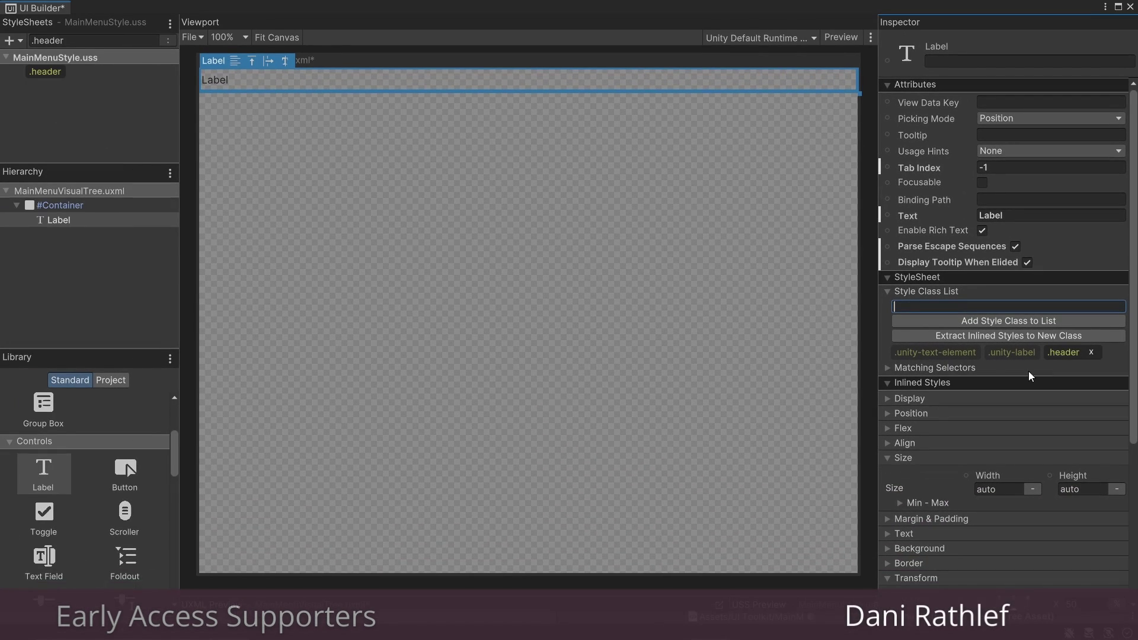
left_click_drag(38, 475, 62, 205)
- Place the second Label inside Container and rename the first Label Header
left_click(77, 252)
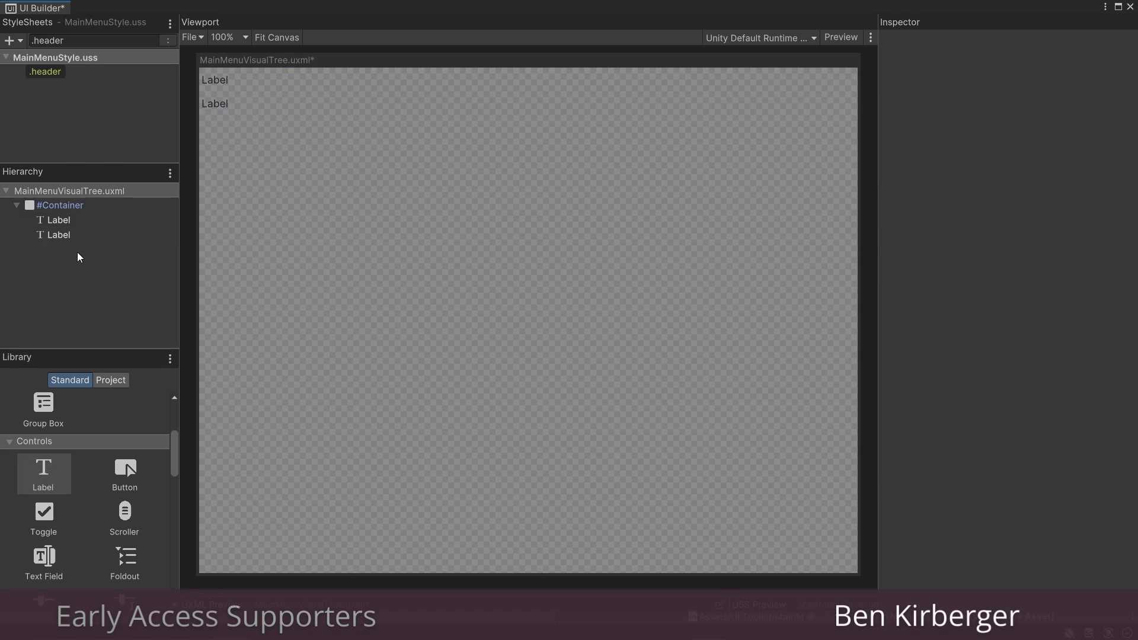
left_click(59, 219)
left_click(978, 61)
type("Header")
key("Return")
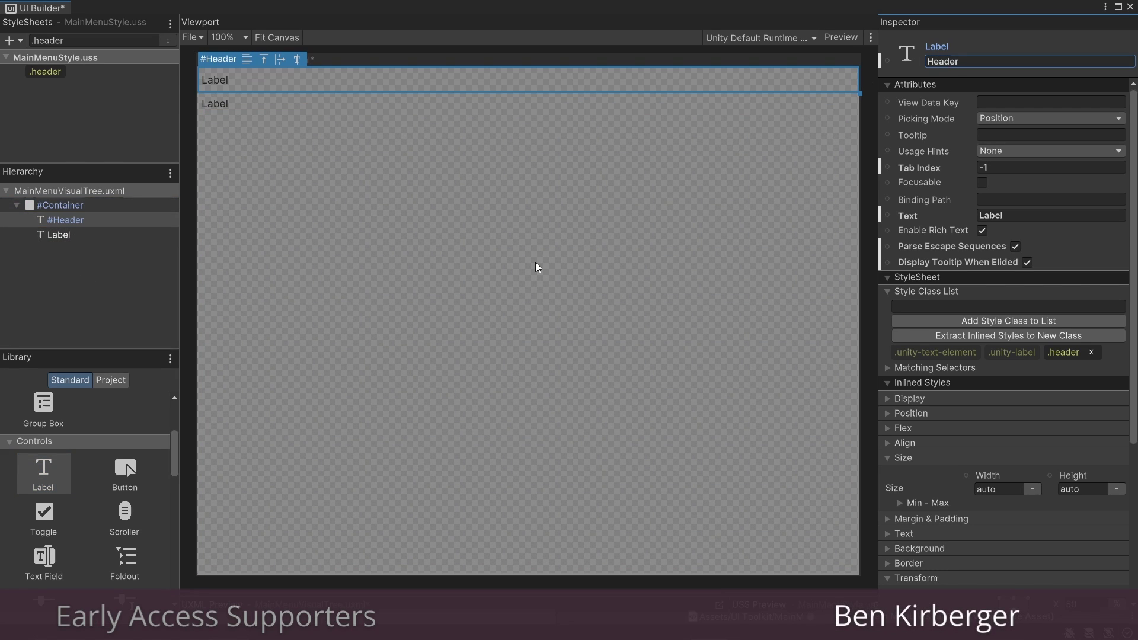
- Rename the second Label Header2 and apply the .header class to it
left_click(356, 104)
type("Header2")
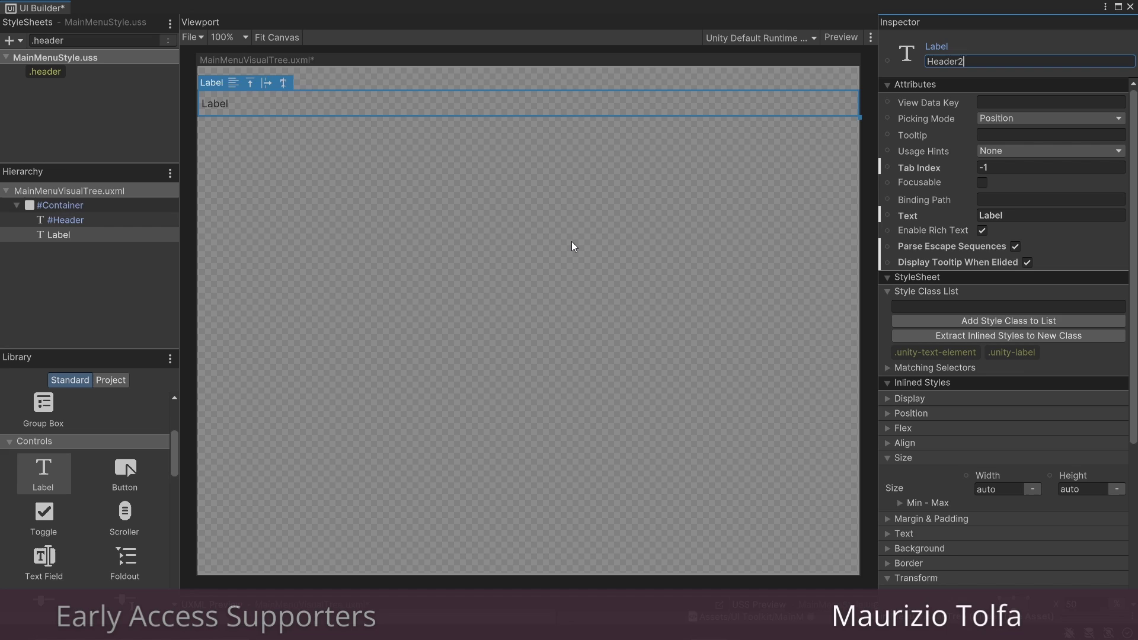
left_click(572, 242)
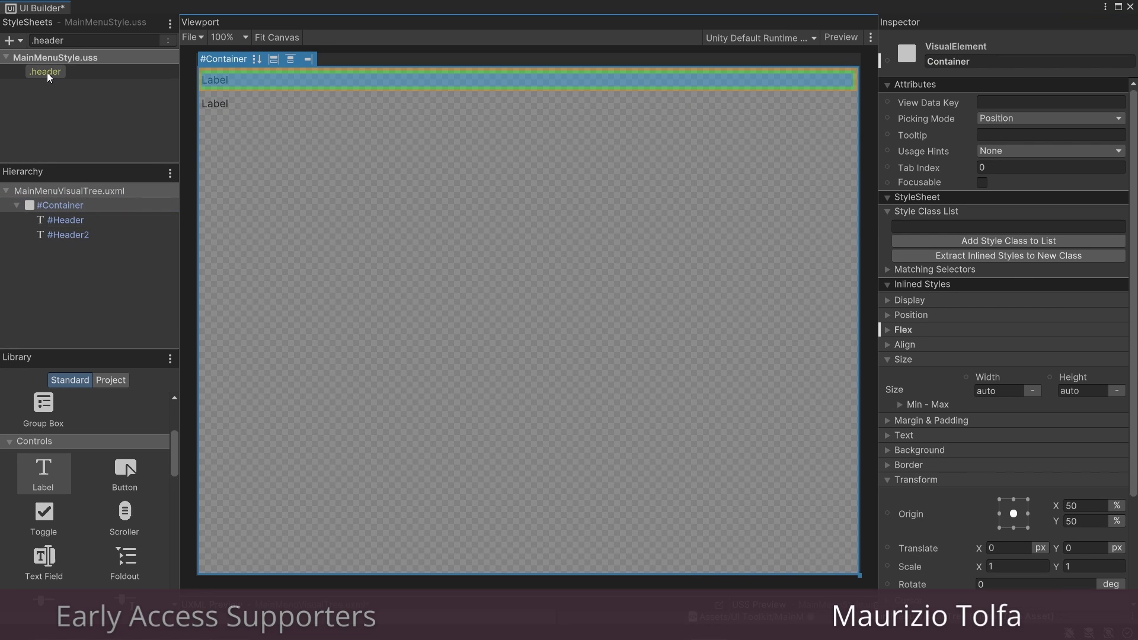
left_click_drag(47, 73, 75, 236)
left_click(290, 328)
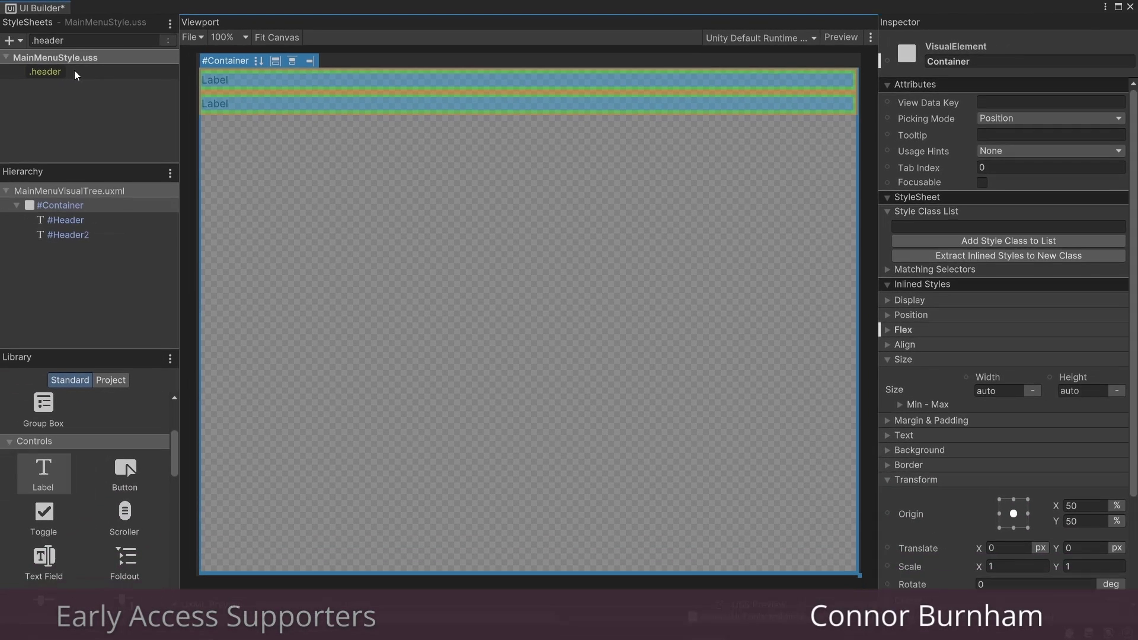
- Give the .header selector a text size of 40 and check its text colour
left_click(73, 70)
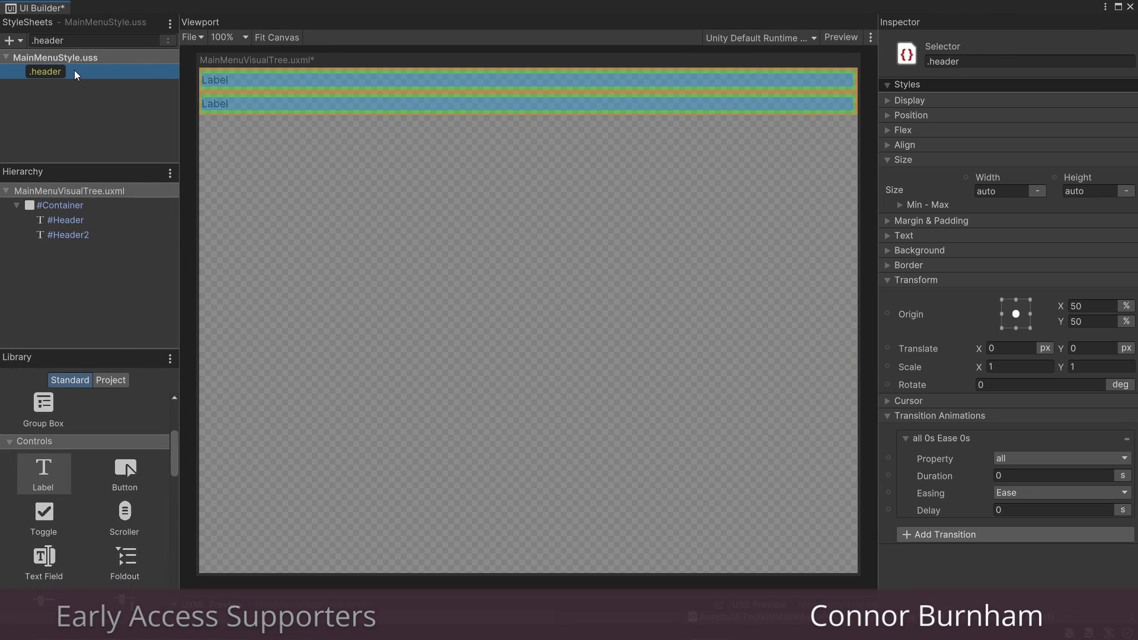
left_click(888, 159)
left_click(889, 191)
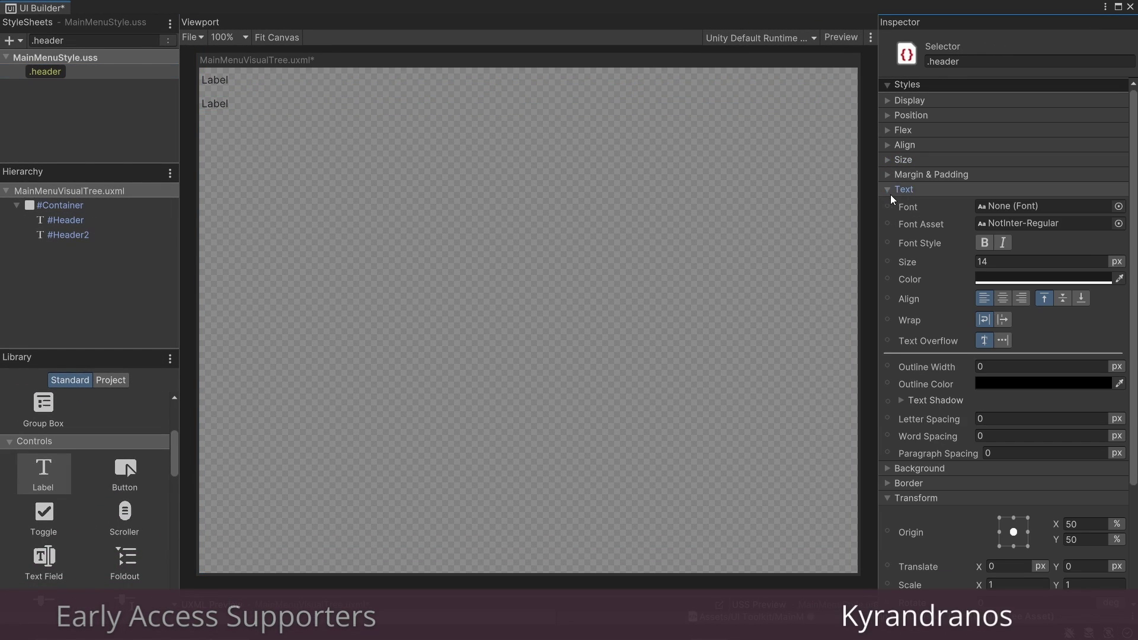
left_click(1013, 262)
type("40")
left_click(1007, 279)
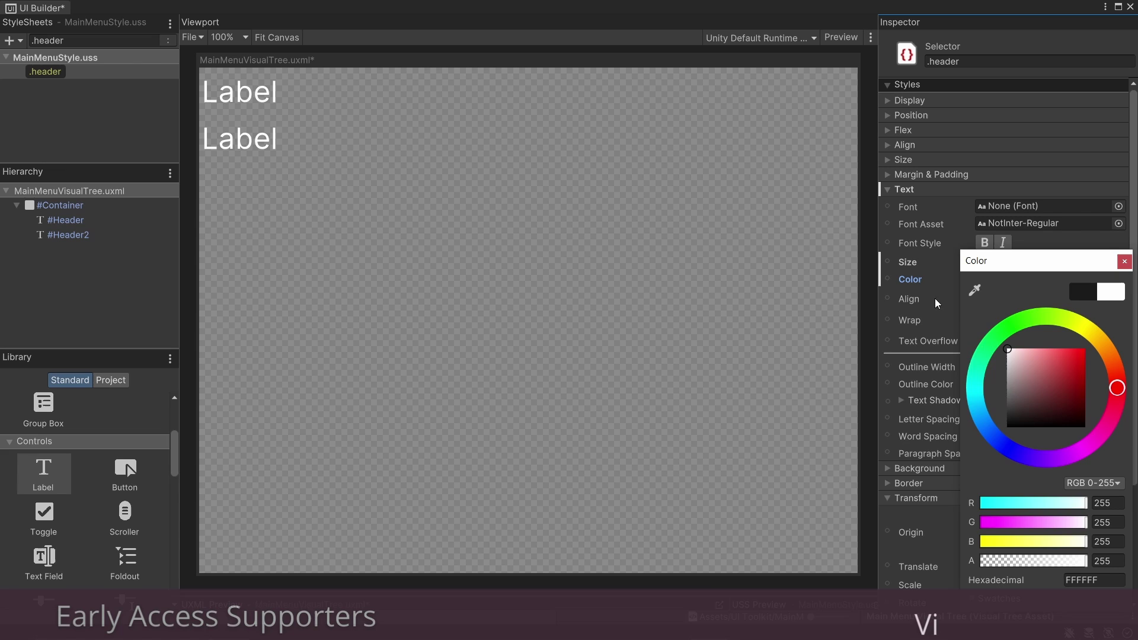
left_click(782, 217)
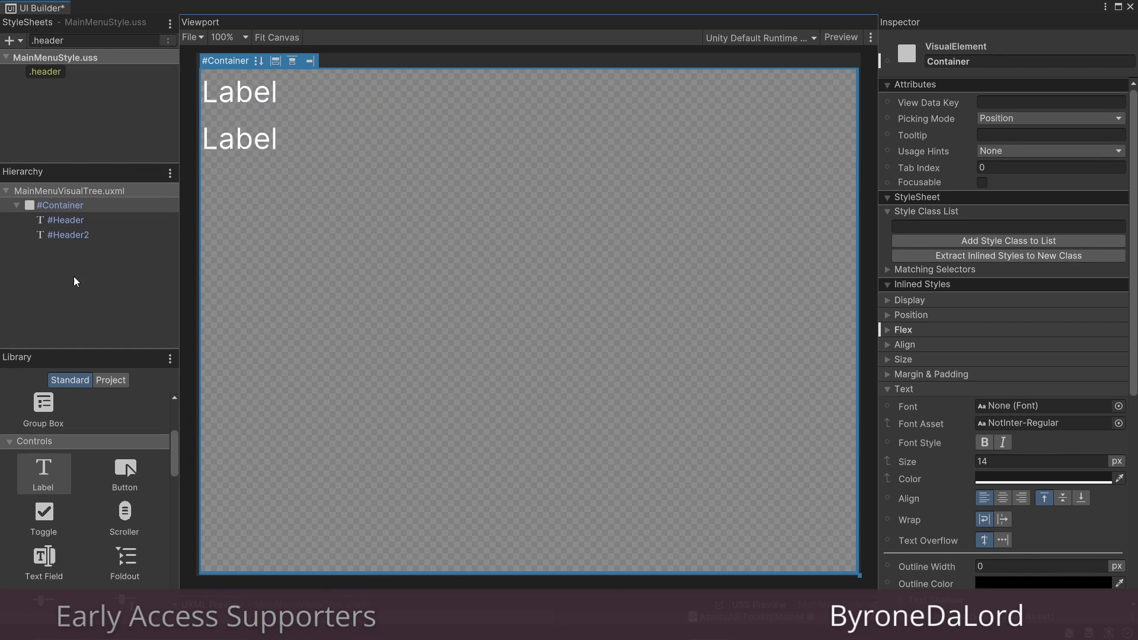
left_click(102, 240)
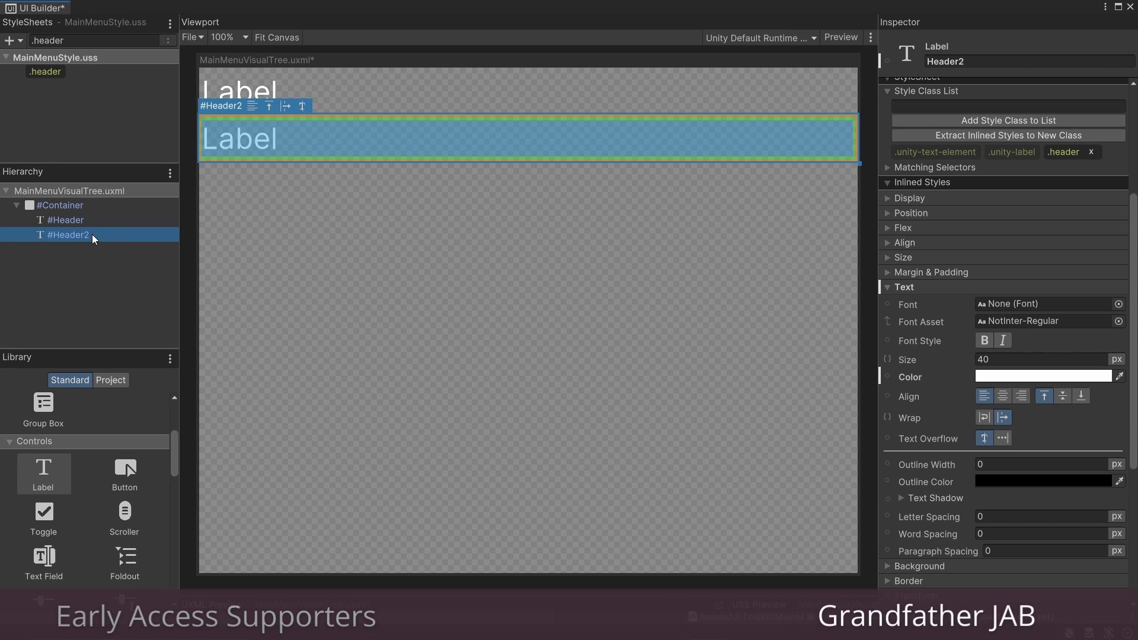
left_click(1001, 377)
left_click_drag(1055, 391, 1046, 432)
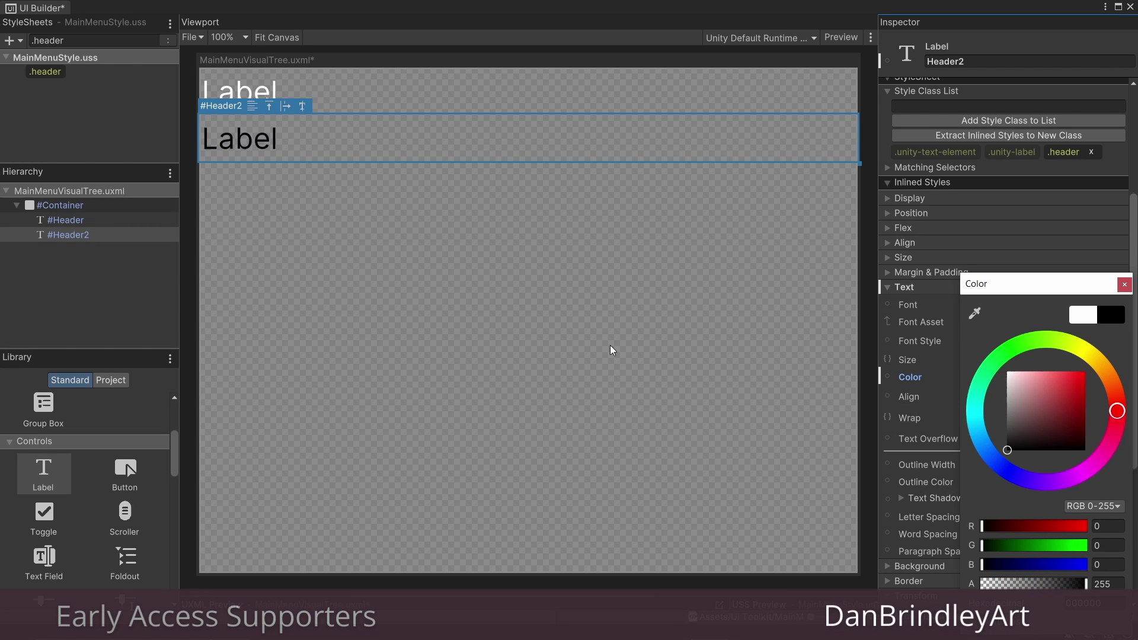
left_click(504, 308)
left_click(162, 233)
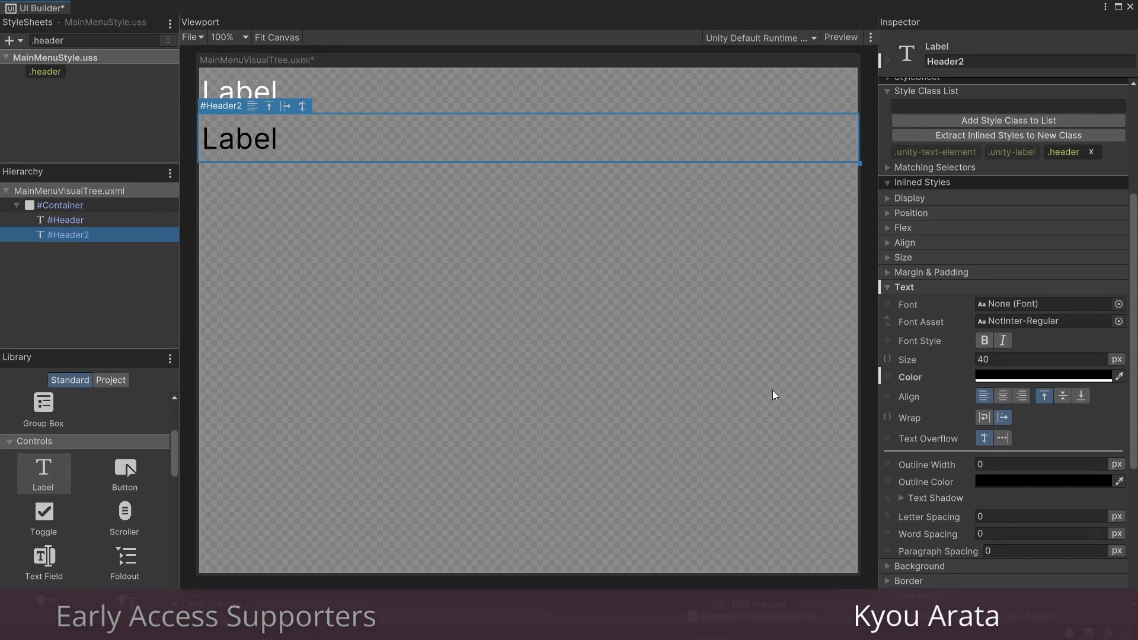
left_click(90, 75)
left_click(1100, 278)
left_click_drag(966, 284, 842, 220)
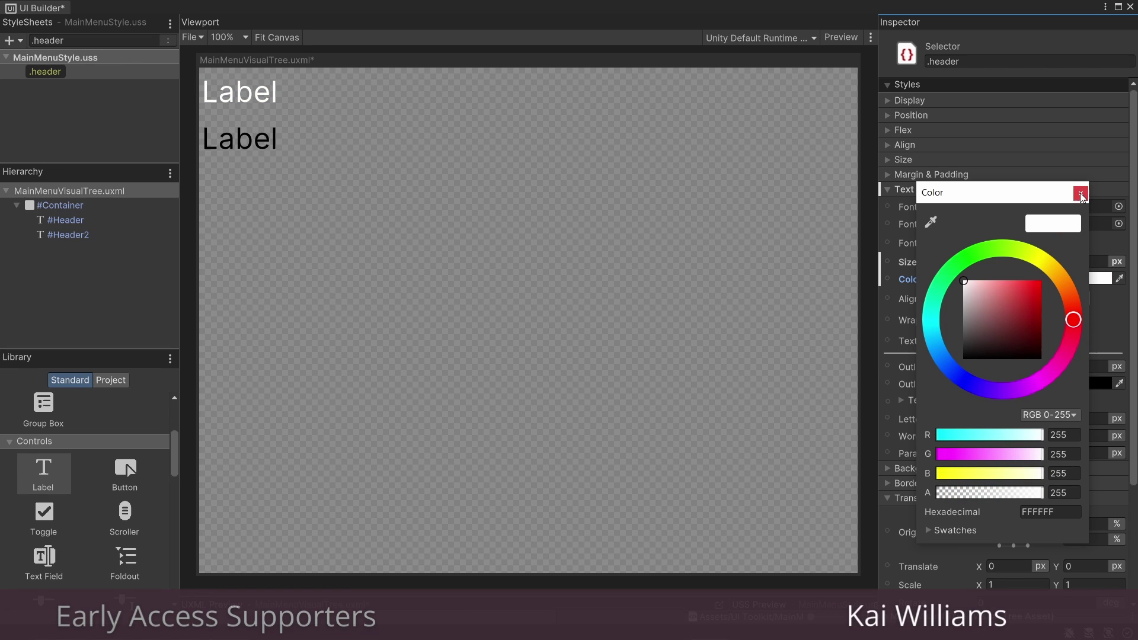
left_click(144, 232)
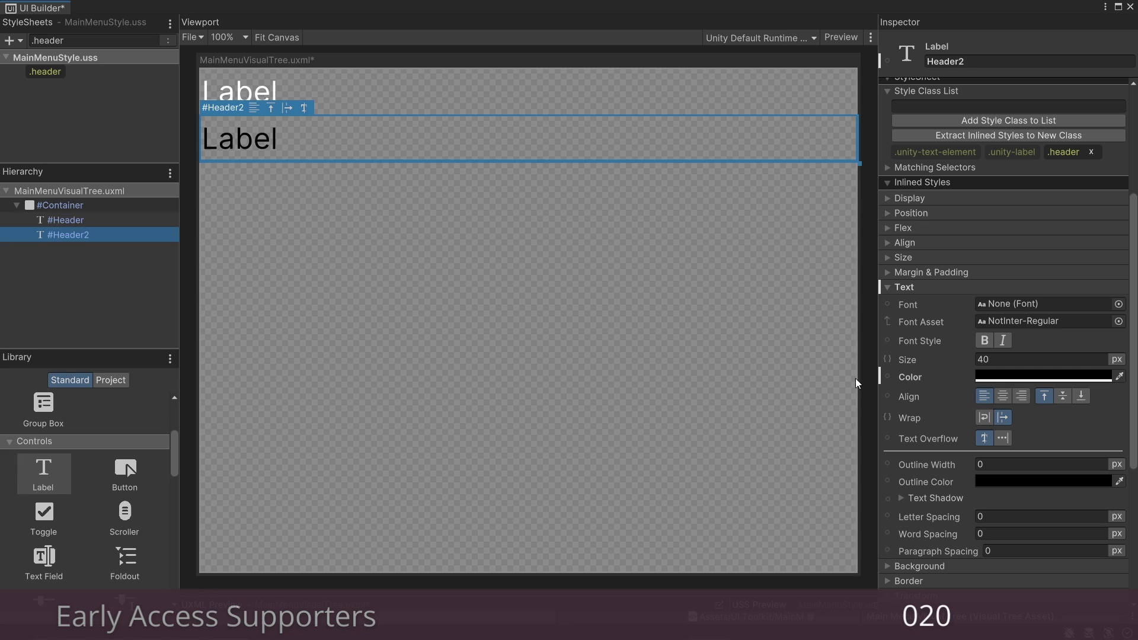
right_click(915, 379)
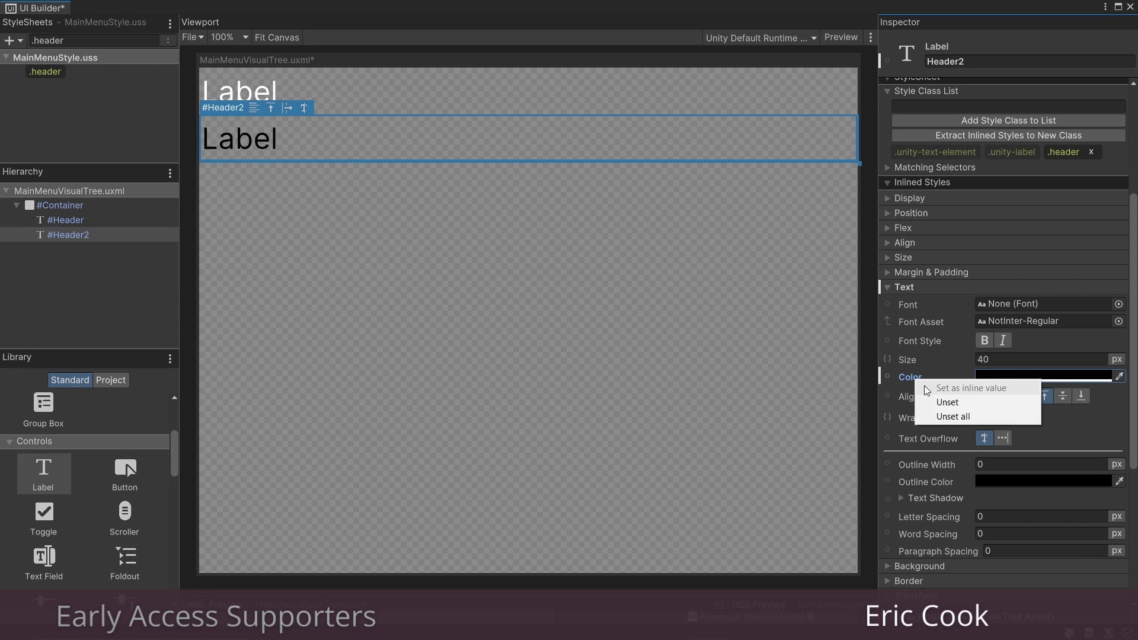
left_click(934, 402)
left_click(670, 352)
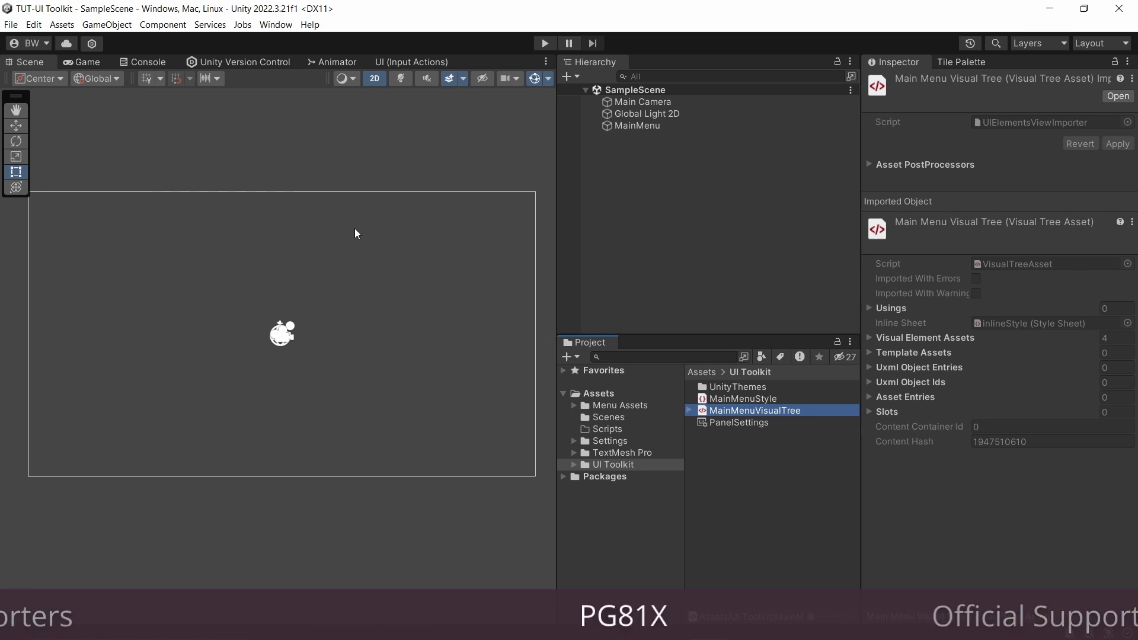
- Preview the Game view, then disable MainMenu's UI Document component
left_click(84, 63)
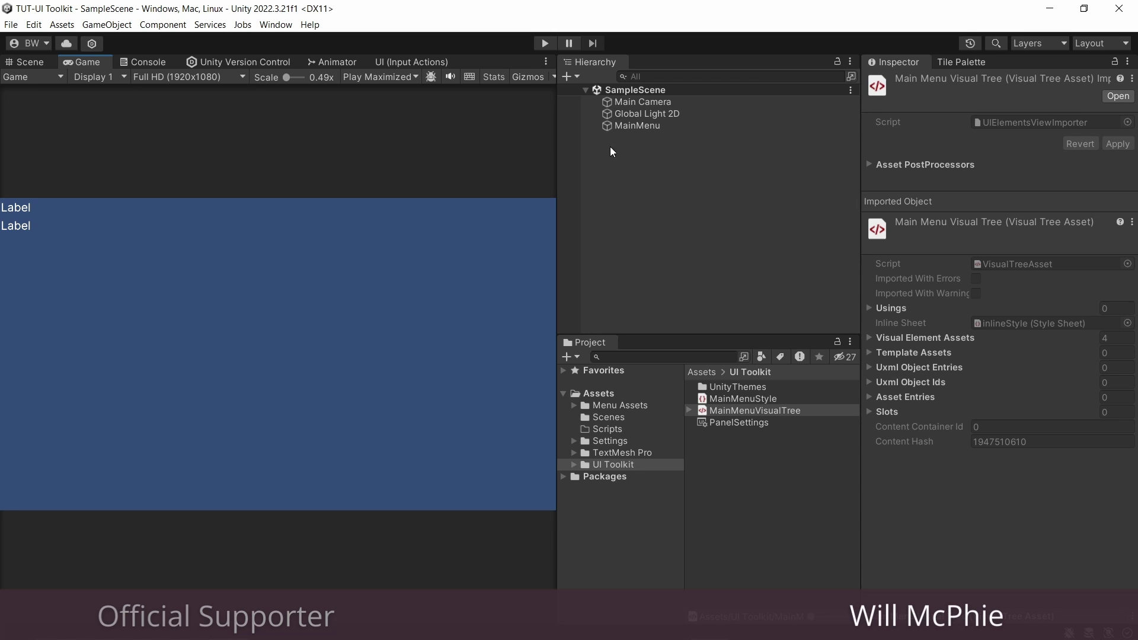
left_click(652, 127)
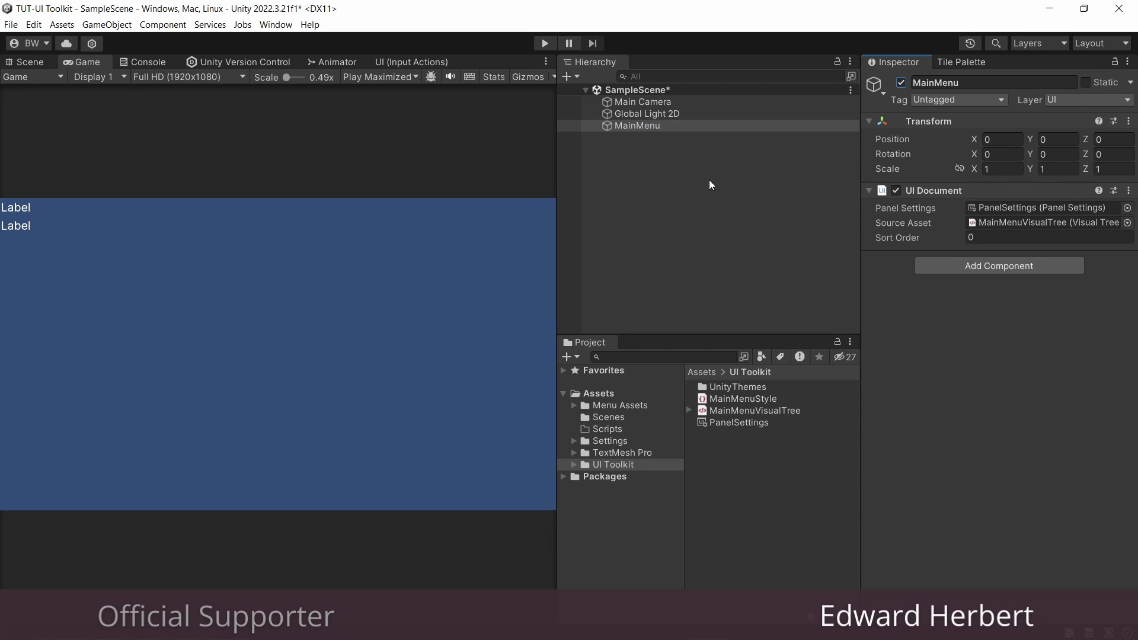
left_click(895, 190)
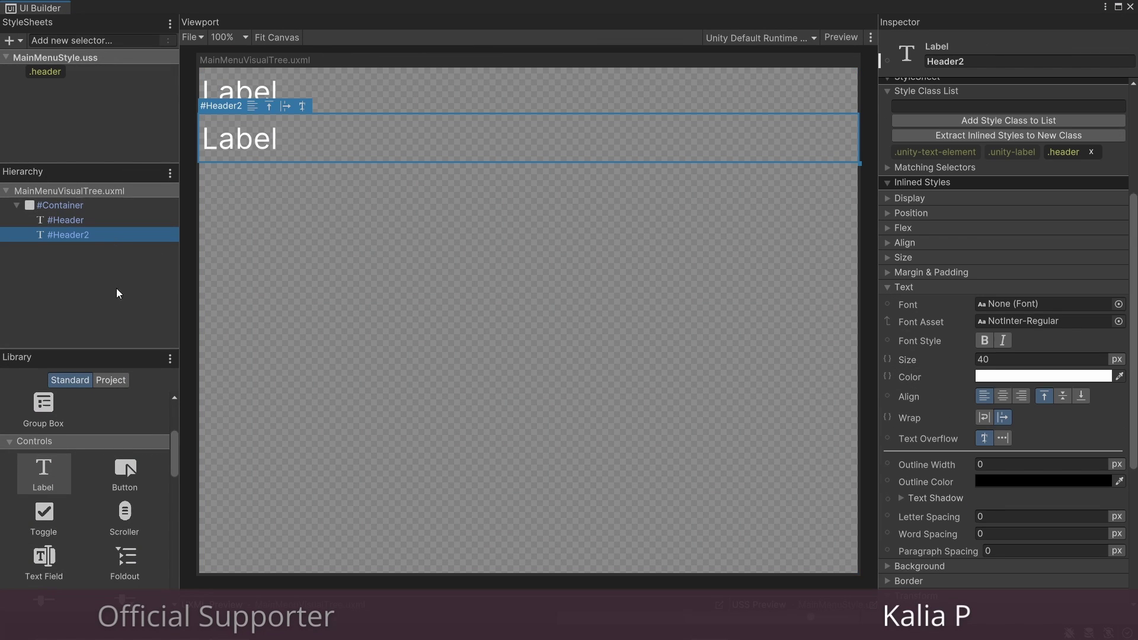
- Delete the second header label and retitle the remaining header 'Main Menu'
key("Delete")
left_click(149, 222)
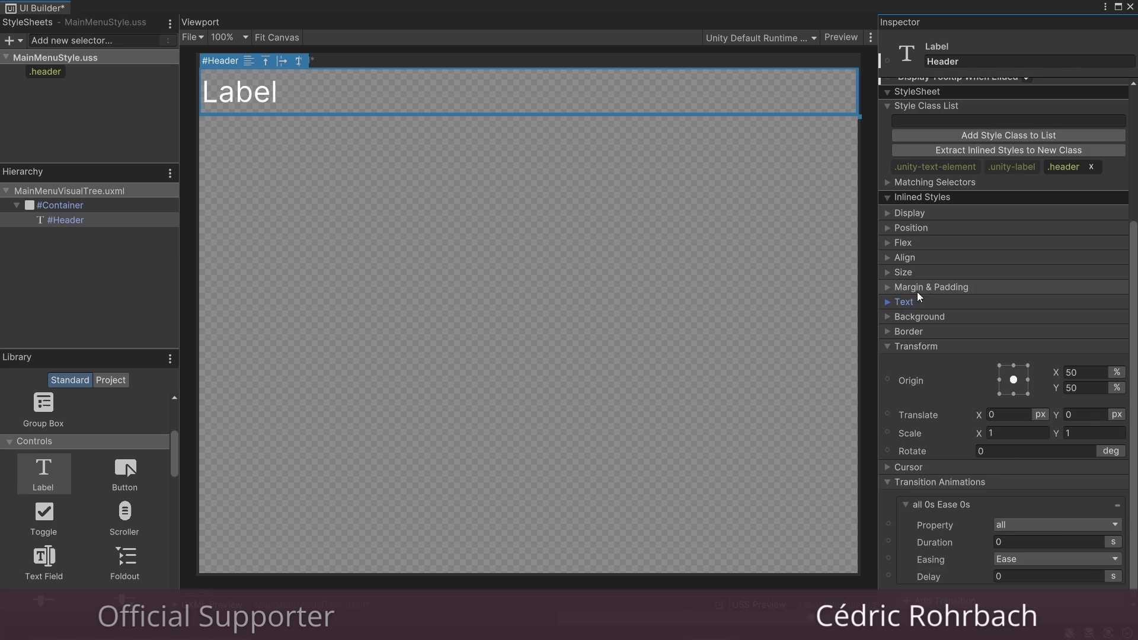
left_click(1008, 215)
type("Main Menu")
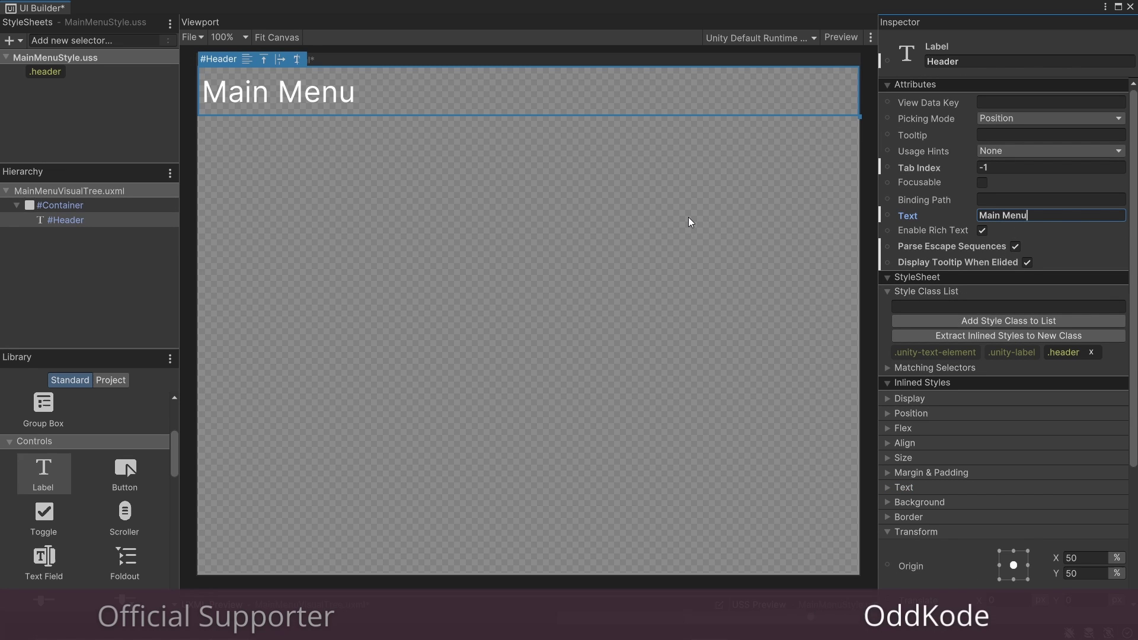
- Add a Button inside #Container
left_click(688, 217)
left_click_drag(133, 494, 58, 206)
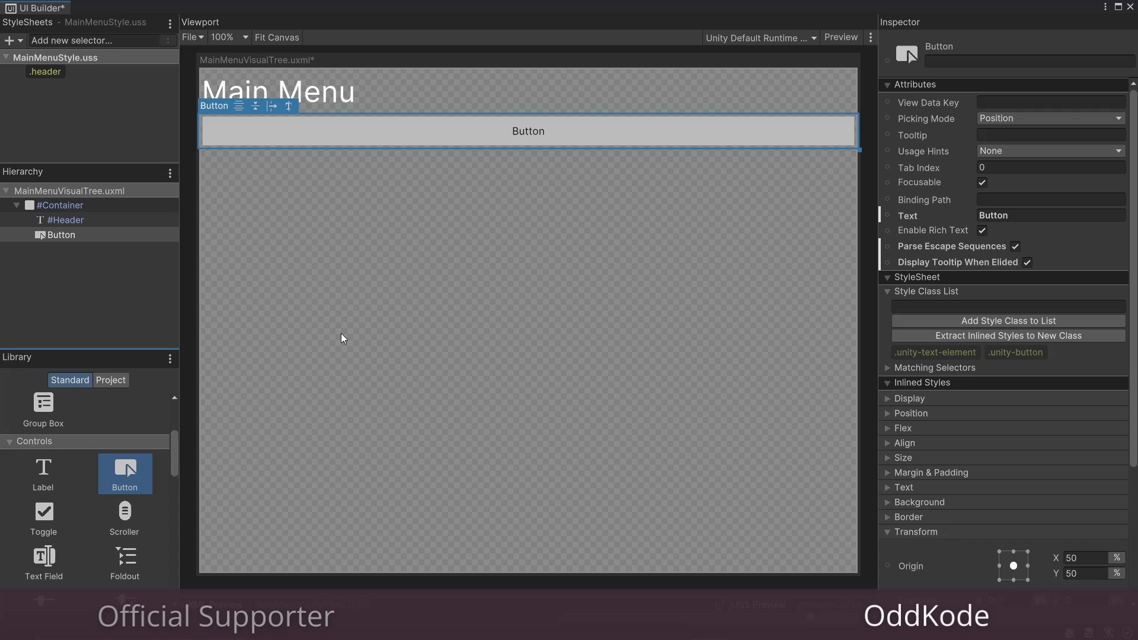
left_click(62, 40)
- Create a .button selector and apply it to the new Button
type(".button")
key("Return")
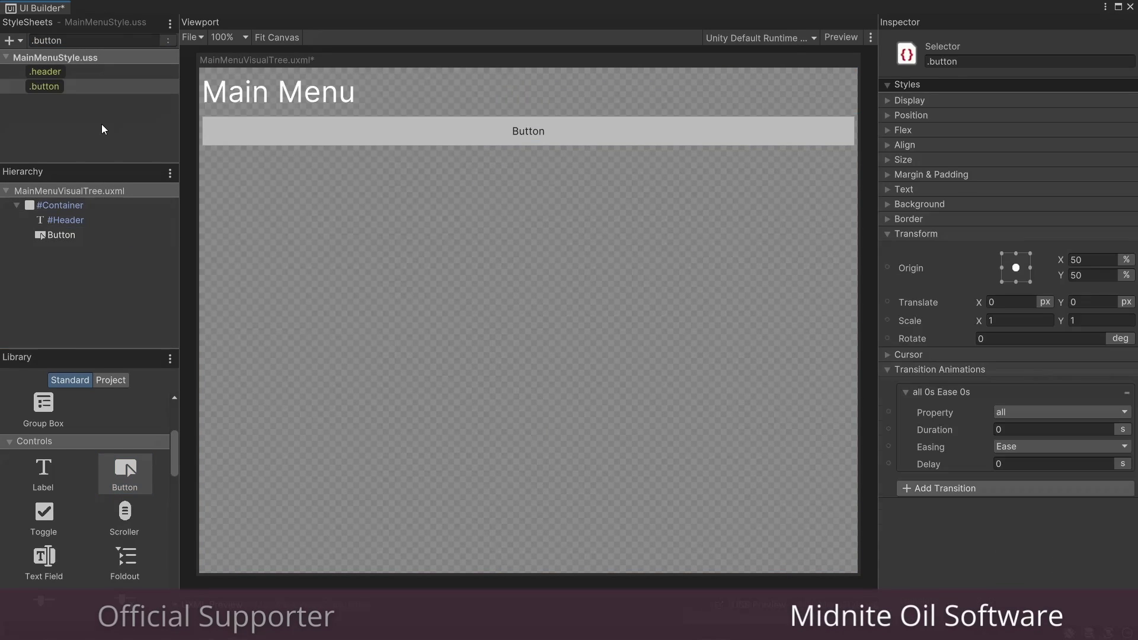
left_click_drag(52, 87, 59, 234)
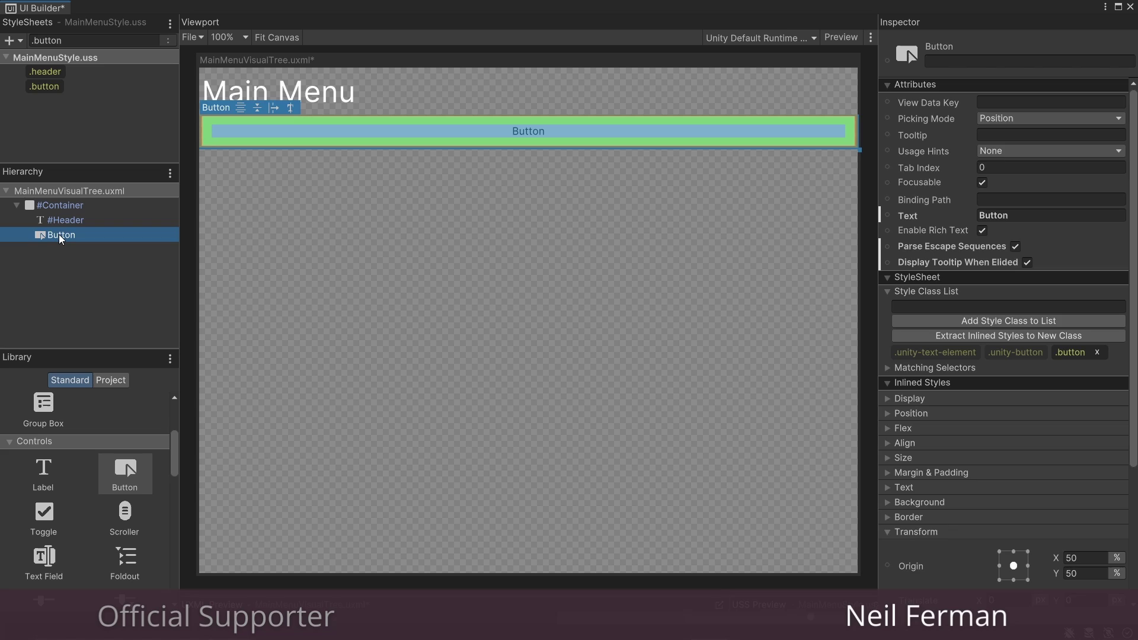
left_click(56, 125)
left_click(52, 87)
- Set the .button text size to 24
left_click(886, 233)
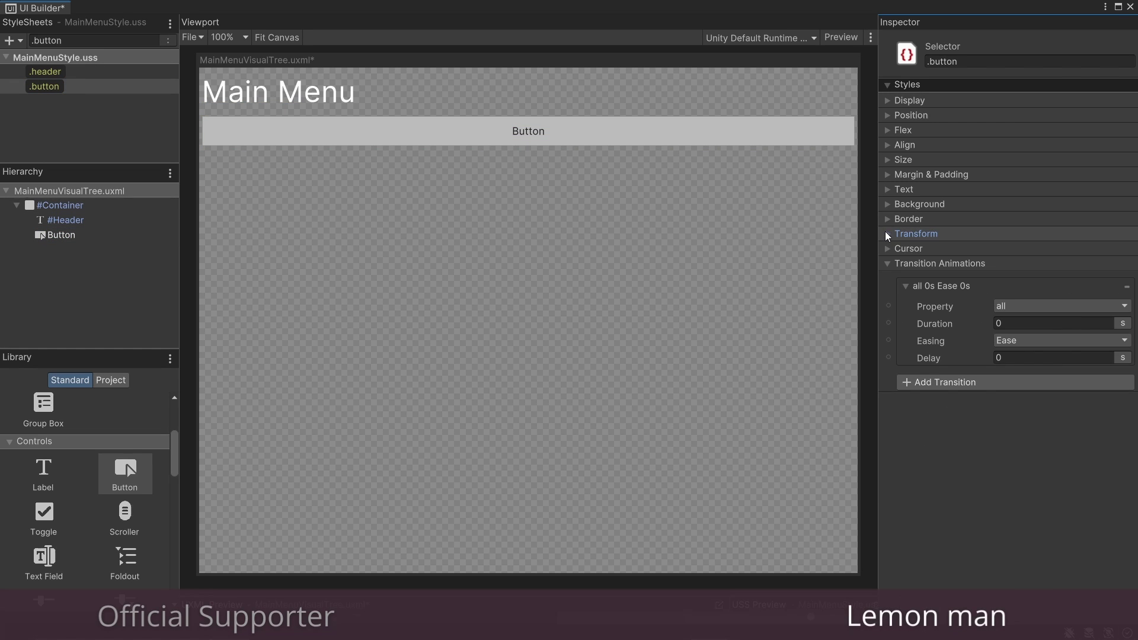
left_click(888, 263)
left_click(887, 189)
left_click(1000, 265)
type("24")
key("Return")
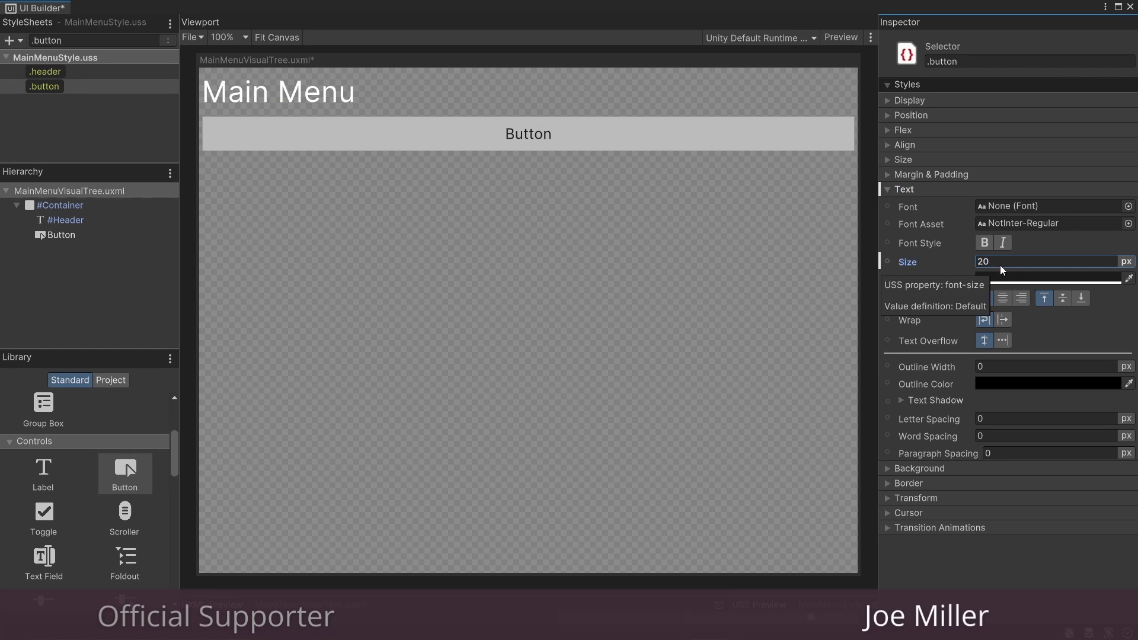
left_click(888, 190)
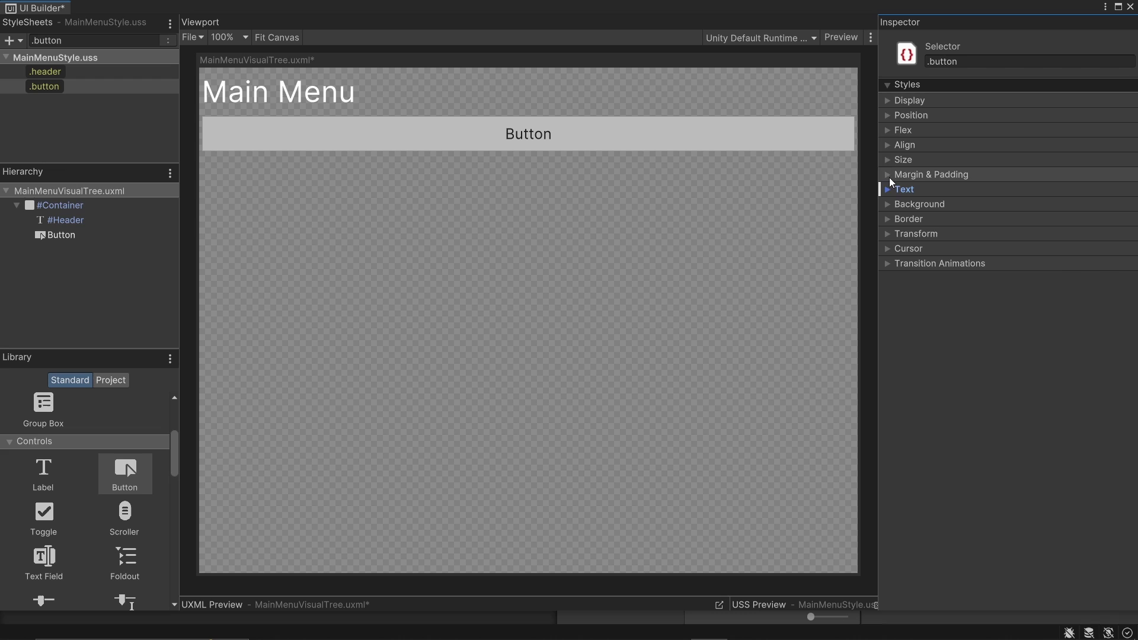
- Size .button to 220 px wide and 60 px tall
left_click(887, 160)
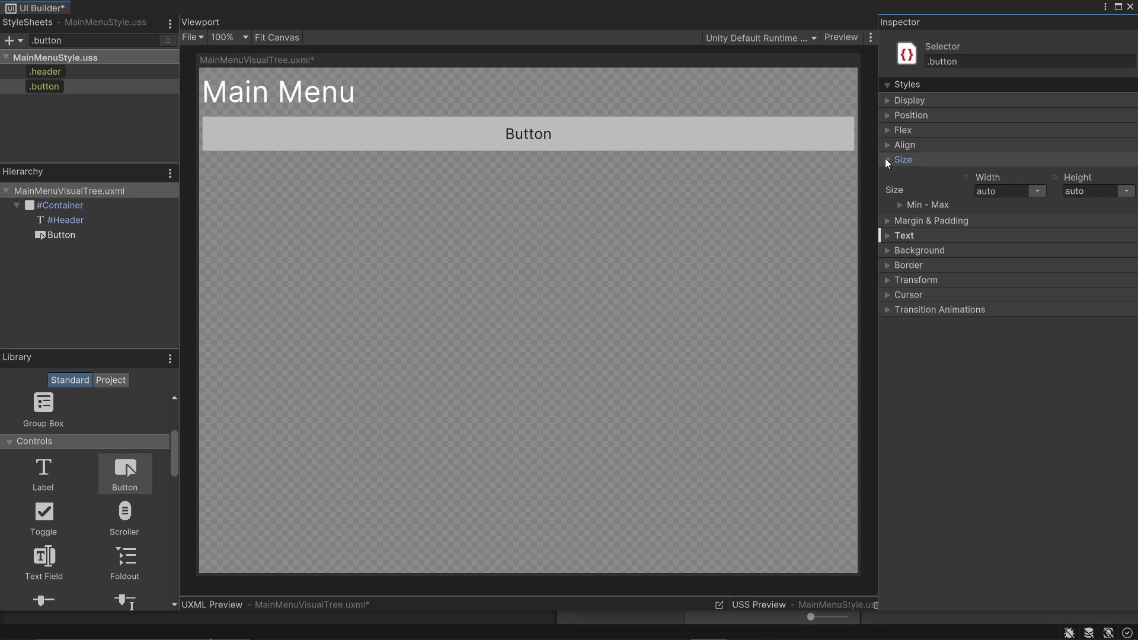
left_click(1037, 190)
left_click(1041, 201)
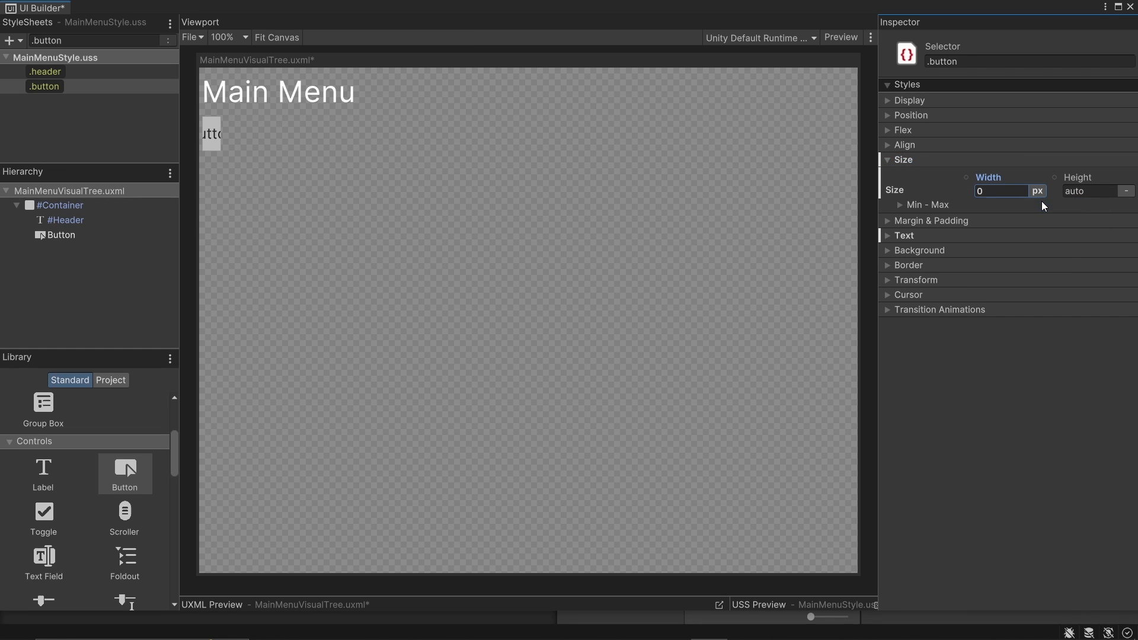
left_click(1021, 194)
type("220")
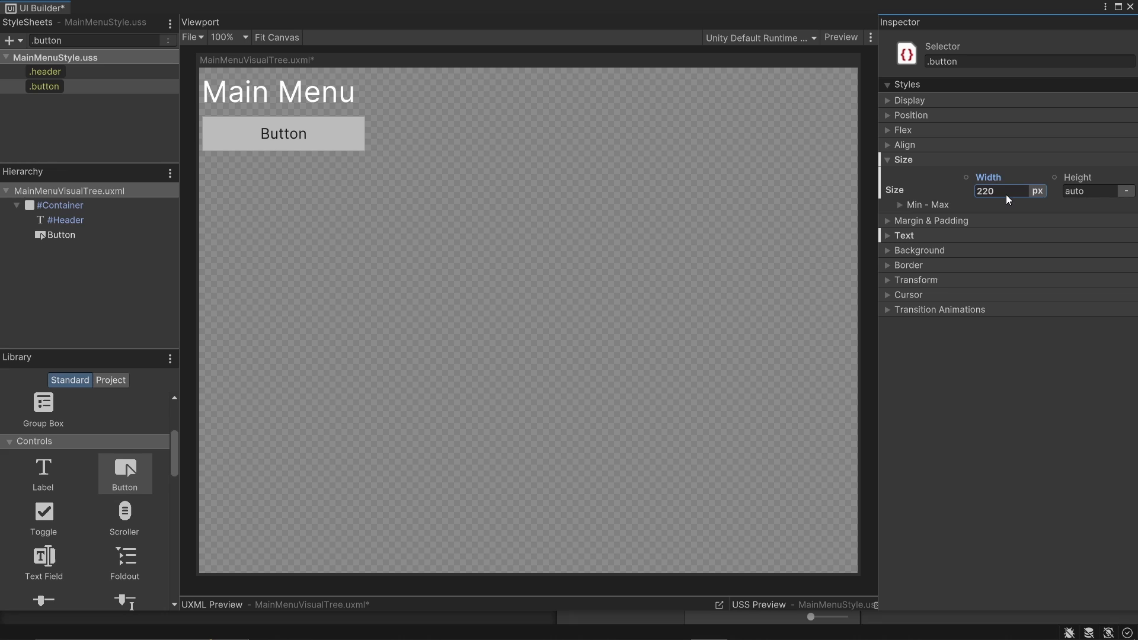
left_click(1126, 191)
left_click(1073, 203)
left_click(1097, 194)
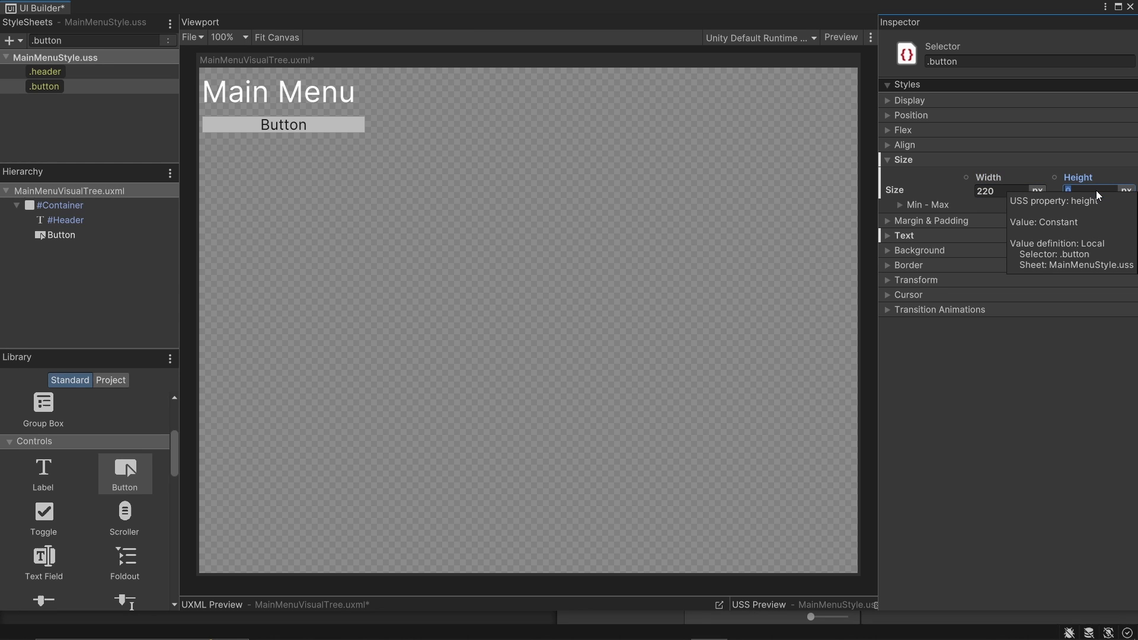
type("60")
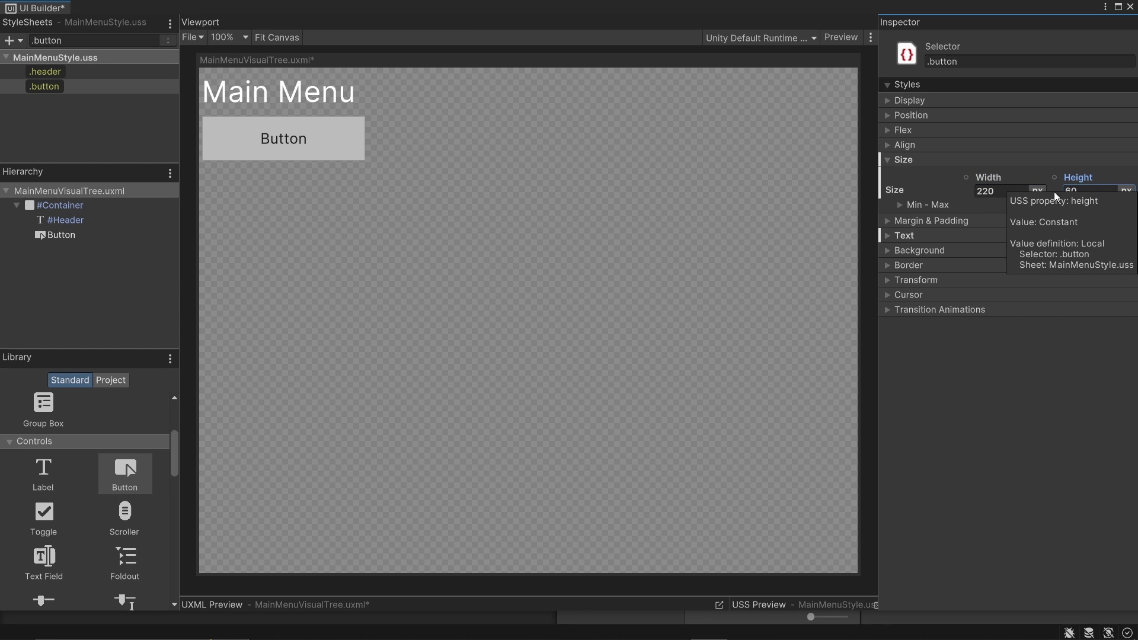
left_click(888, 146)
- Centre the button with Align Self and give .button a 10px corner radius
left_click(1036, 205)
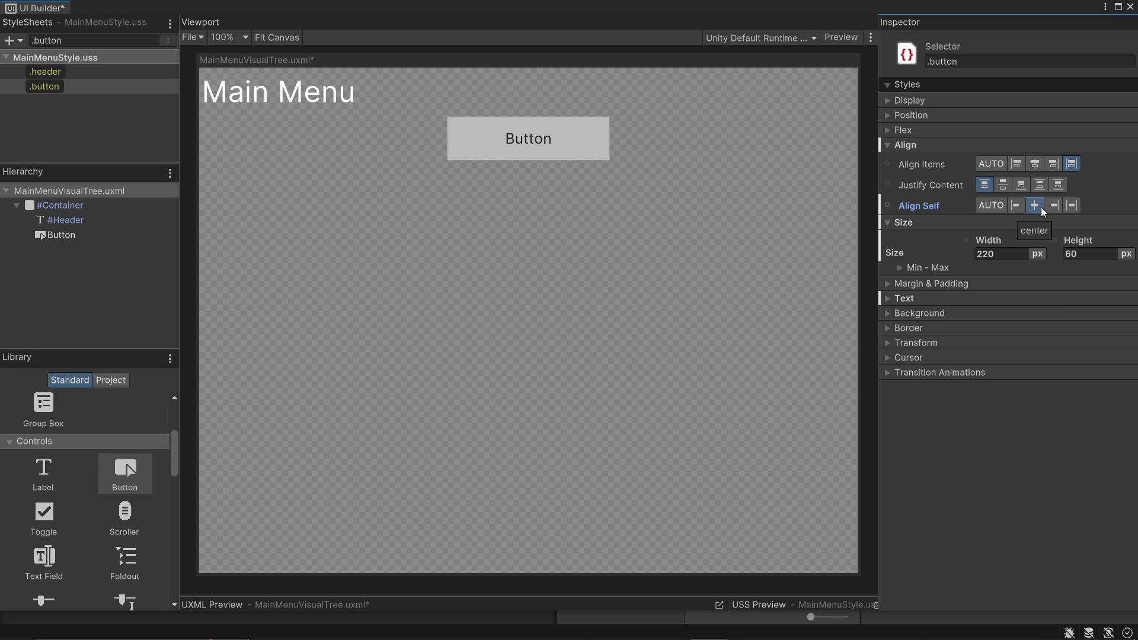
left_click(887, 328)
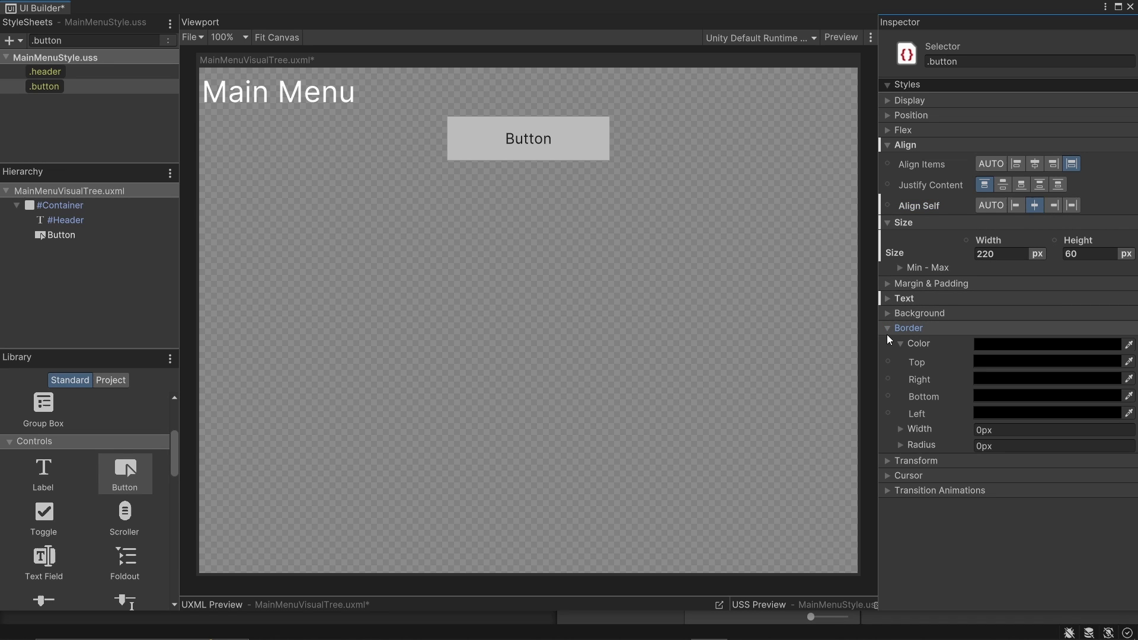
left_click(1004, 447)
type("10")
key("Return")
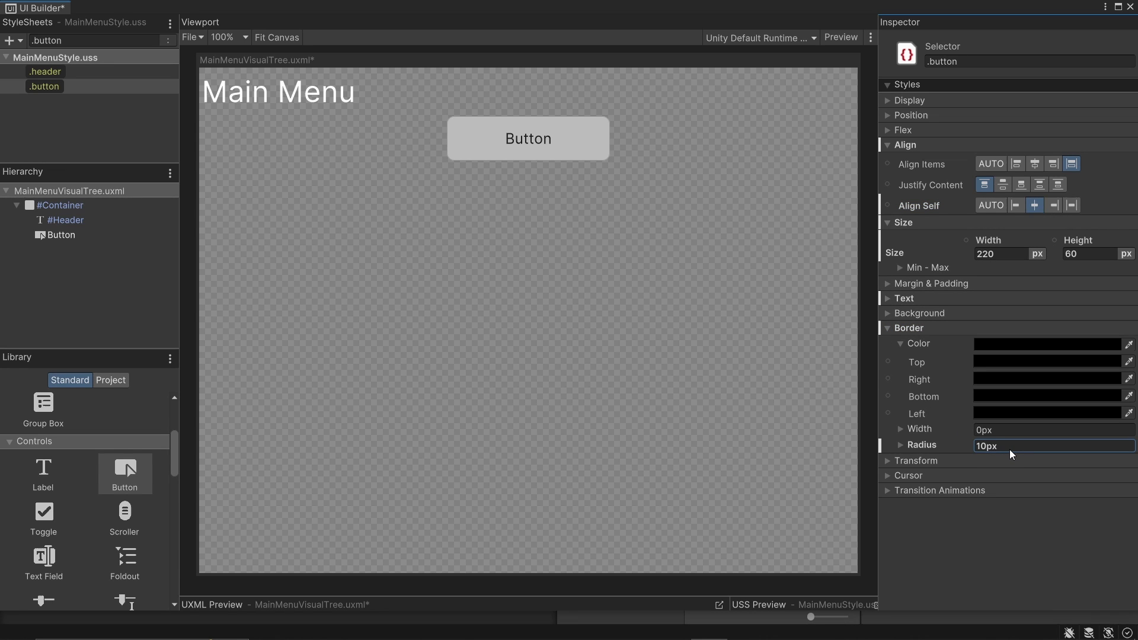
- Set the .button background image to the UI_atlas_0 sprite
left_click(930, 314)
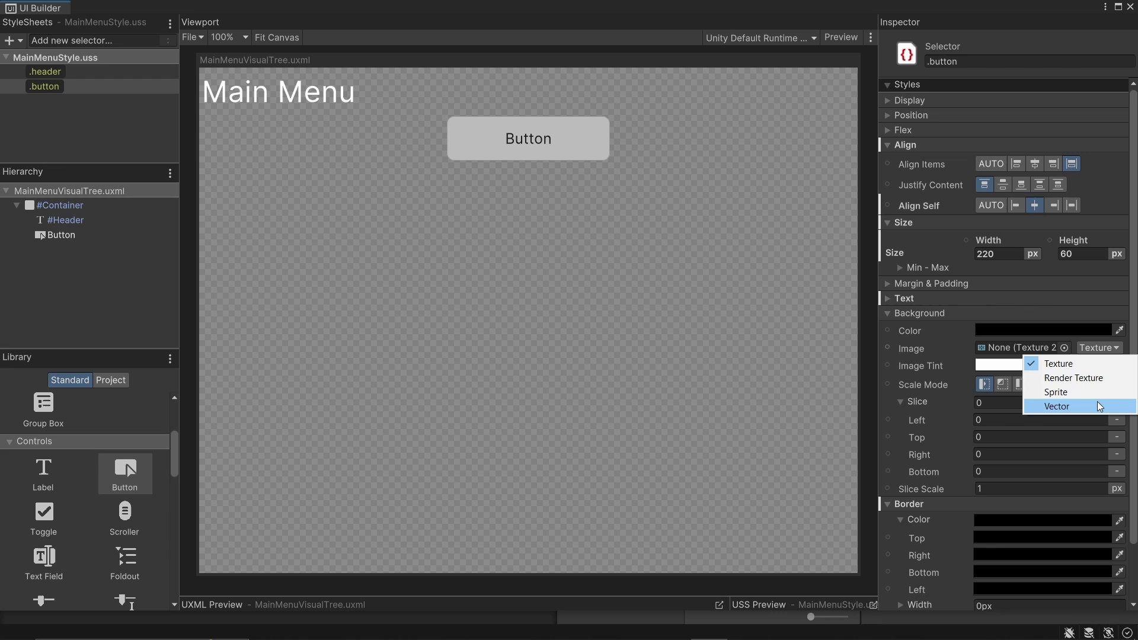
left_click(1093, 392)
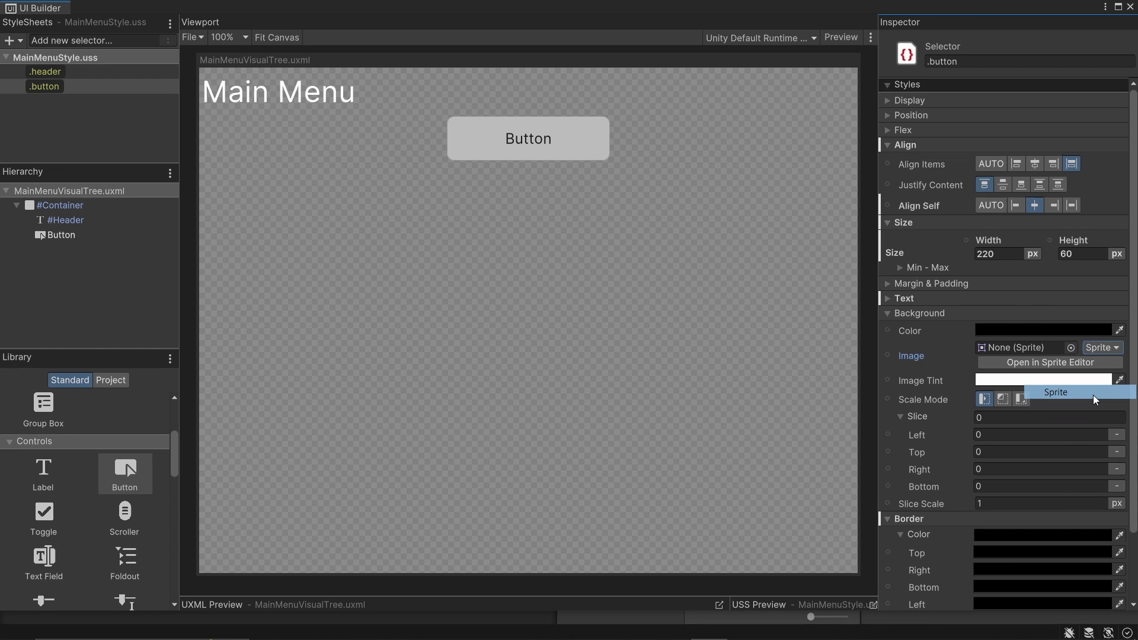
left_click(1068, 346)
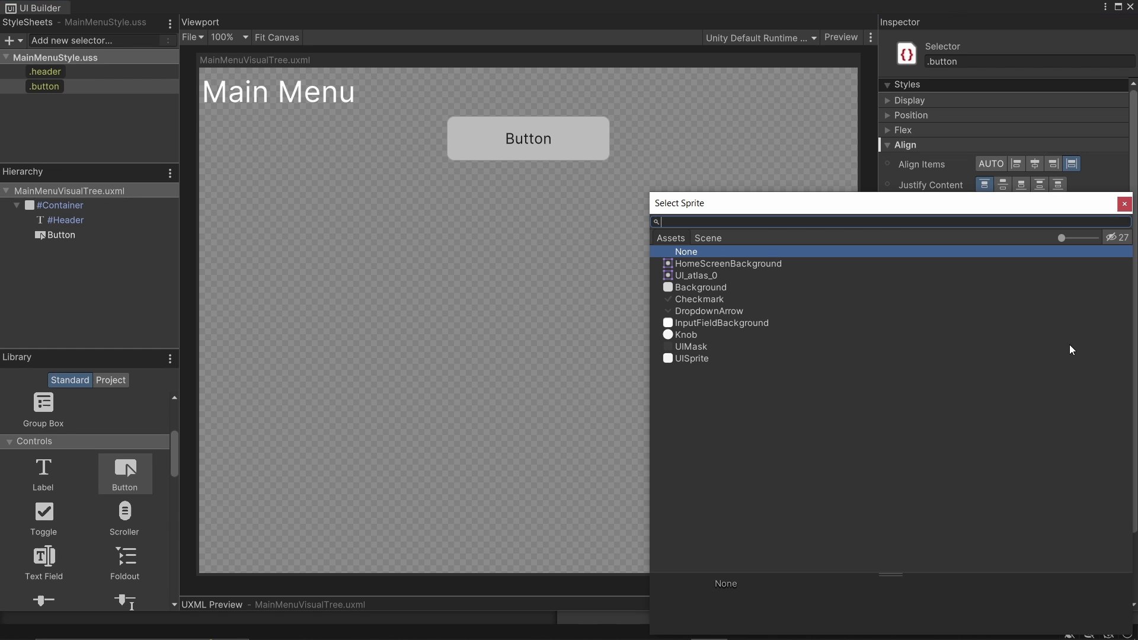
double_click(705, 275)
- Give .button a 36px top margin
left_click(887, 314)
left_click(887, 284)
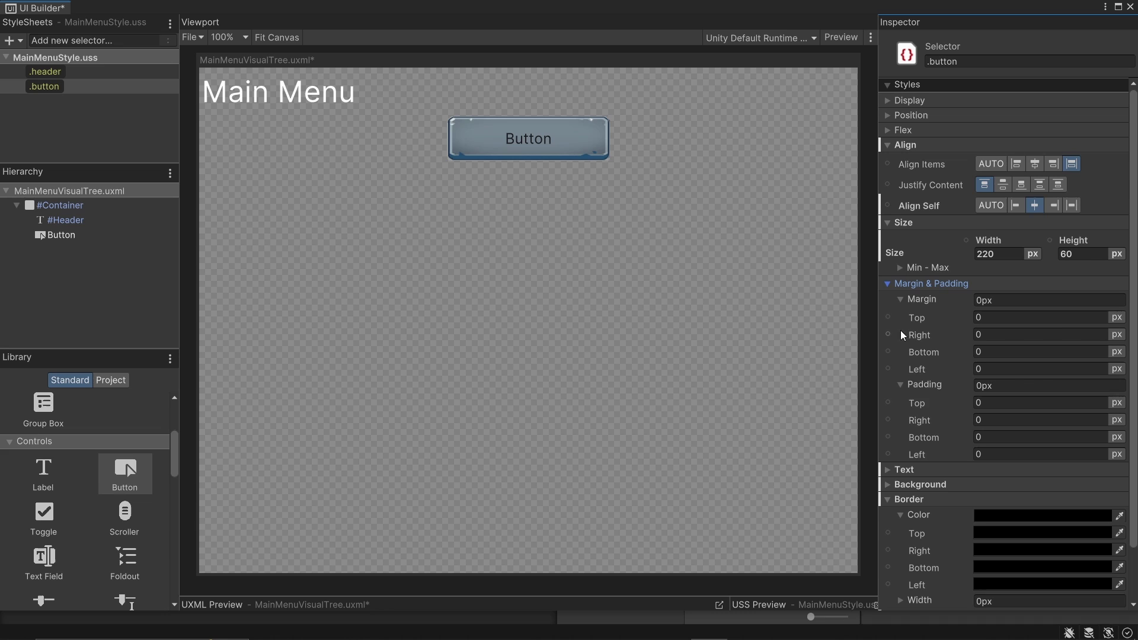
left_click_drag(917, 317, 953, 319)
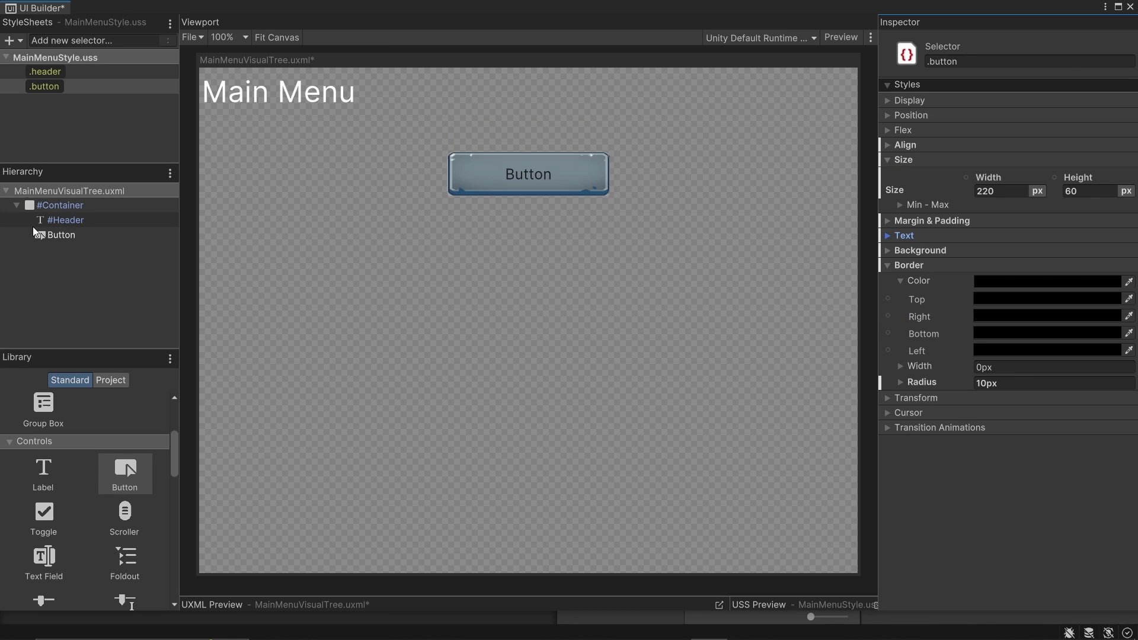
- Label the first button 'Start'
left_click(87, 234)
left_click(1048, 214)
type("Start")
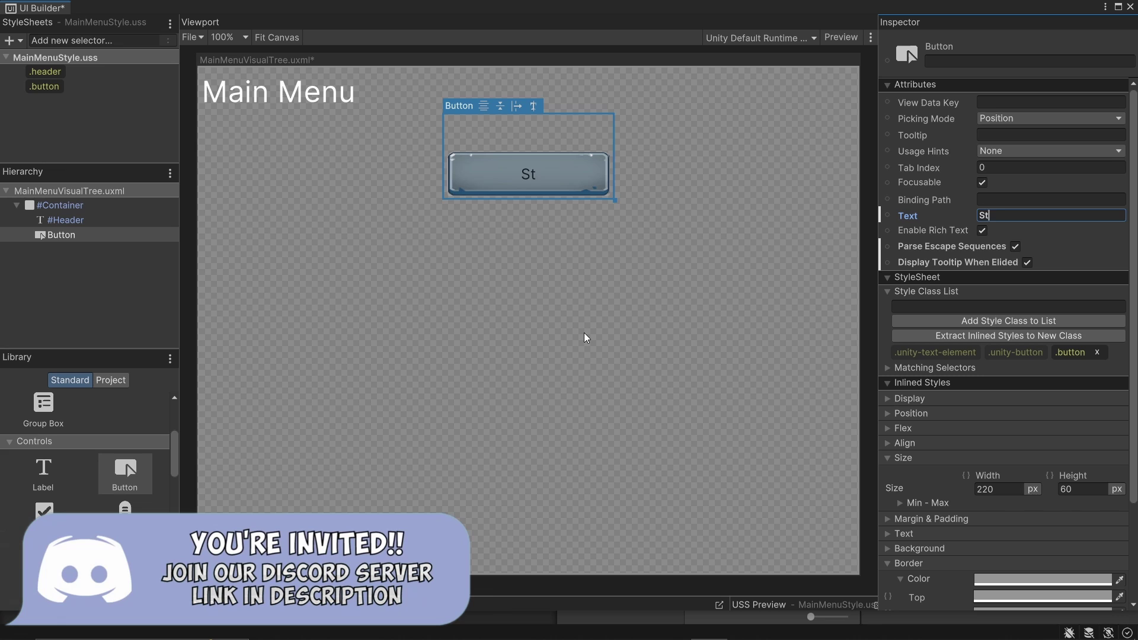
left_click(587, 333)
- Add a second Button with the button class, labelled 'Settings', to #Container
left_click_drag(123, 471, 55, 205)
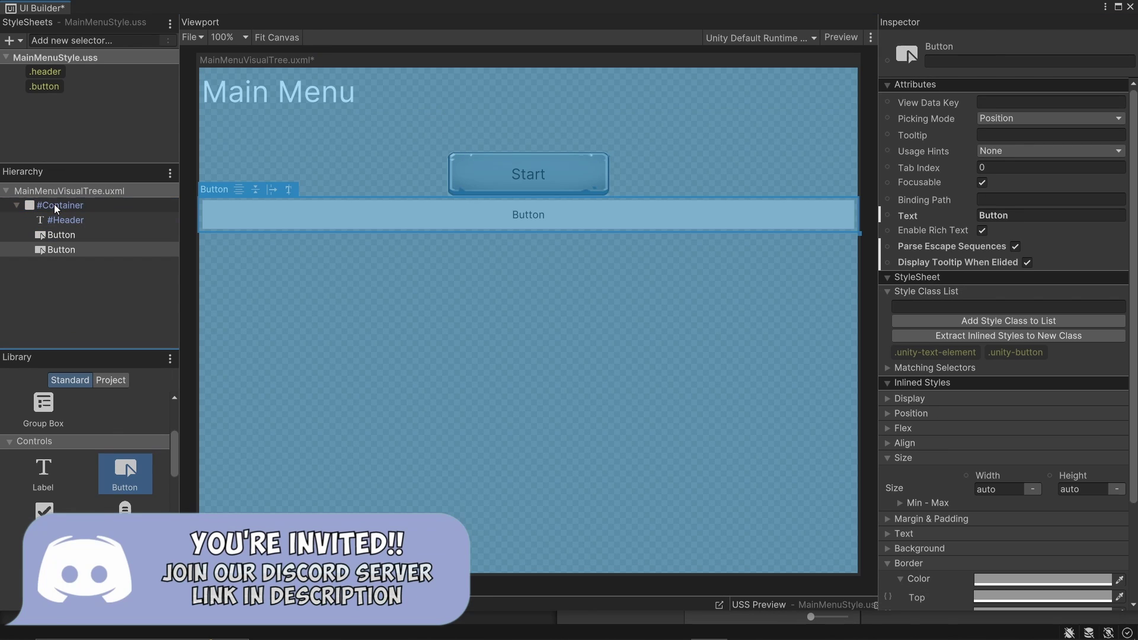
left_click(928, 304)
type("button")
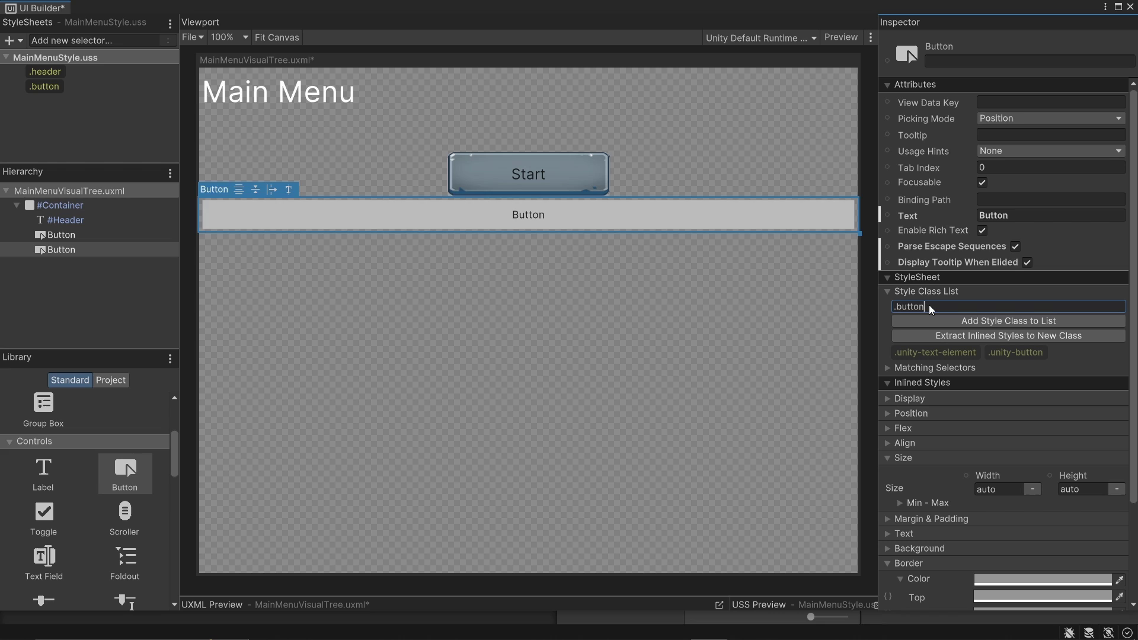
key("Return")
left_click(1048, 219)
type("Settings")
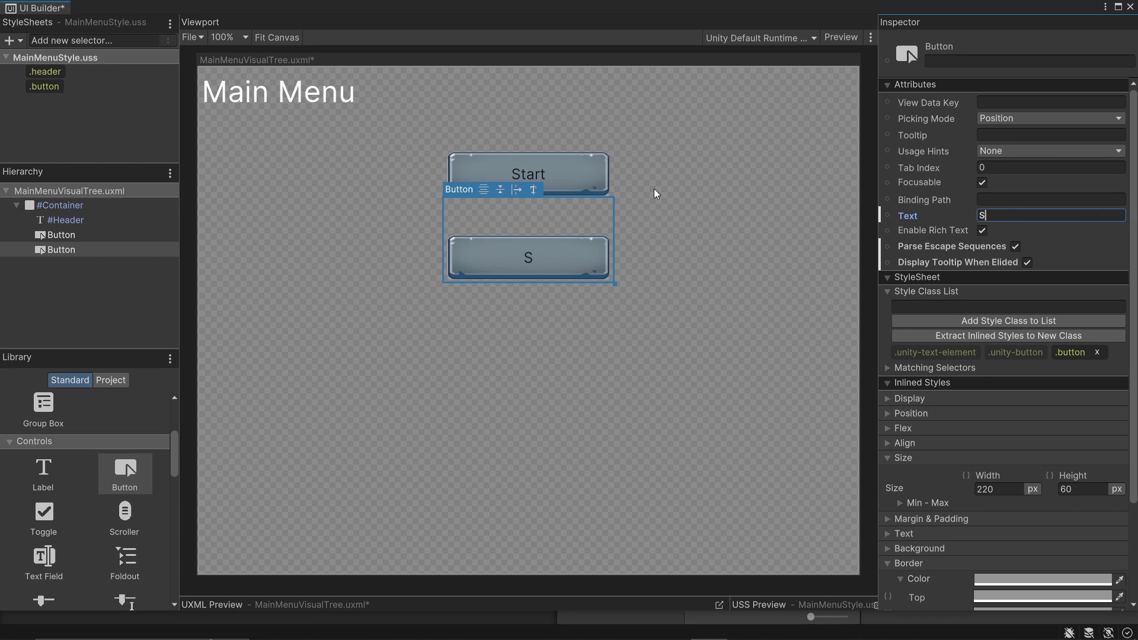
left_click(654, 189)
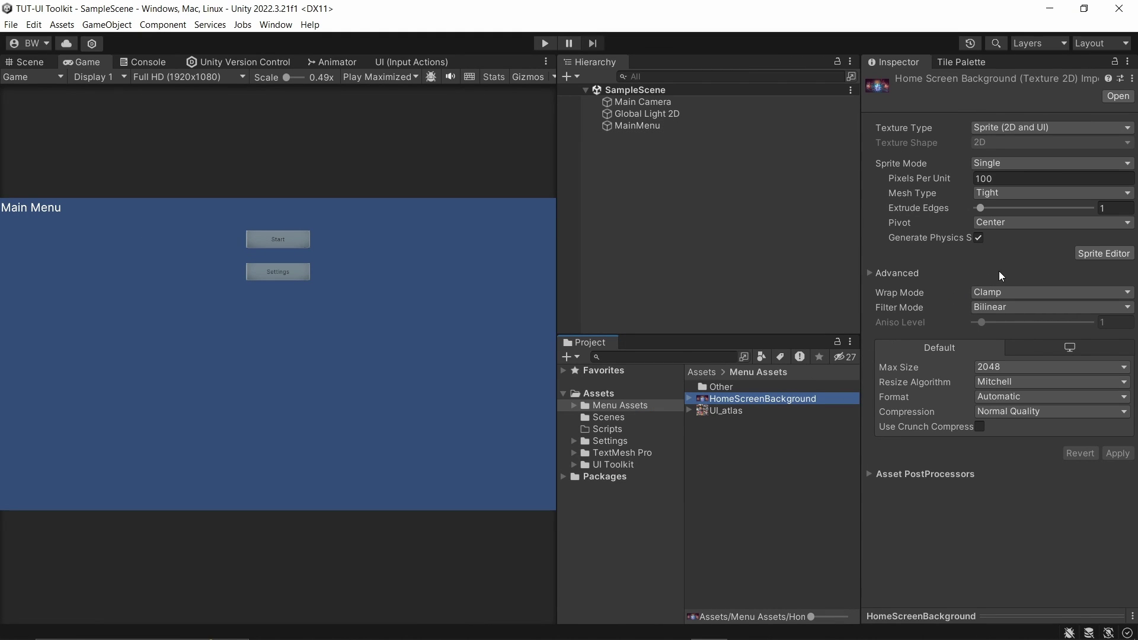
- Set the Container's background image type to Sprite using HomeScreenBackground
left_click(1094, 254)
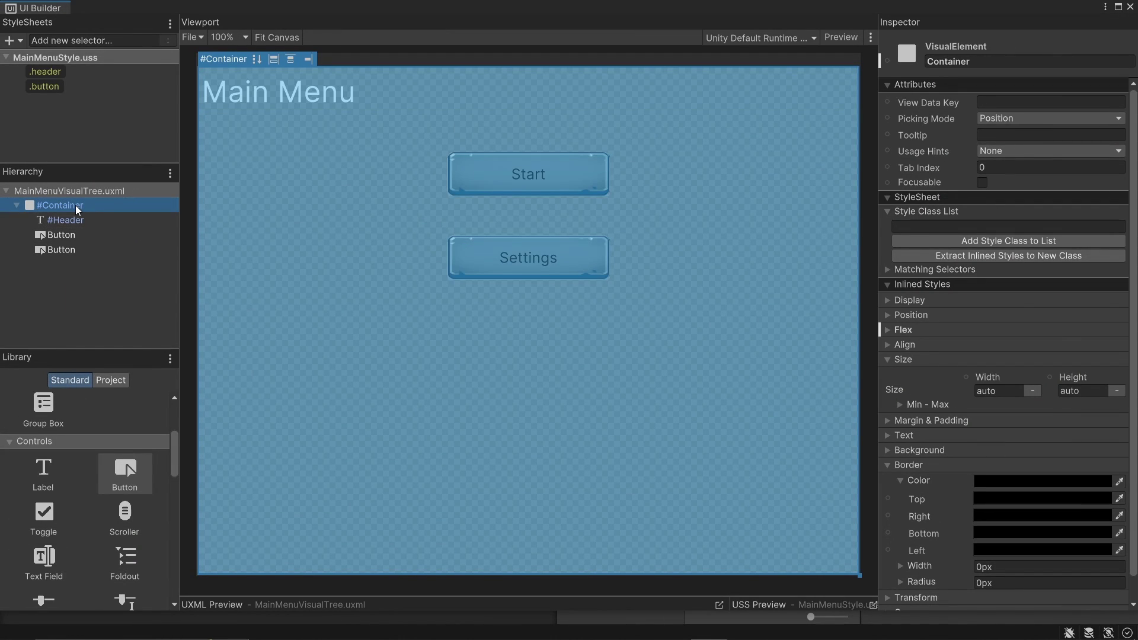
left_click(918, 449)
scroll(925, 451, "down", 3)
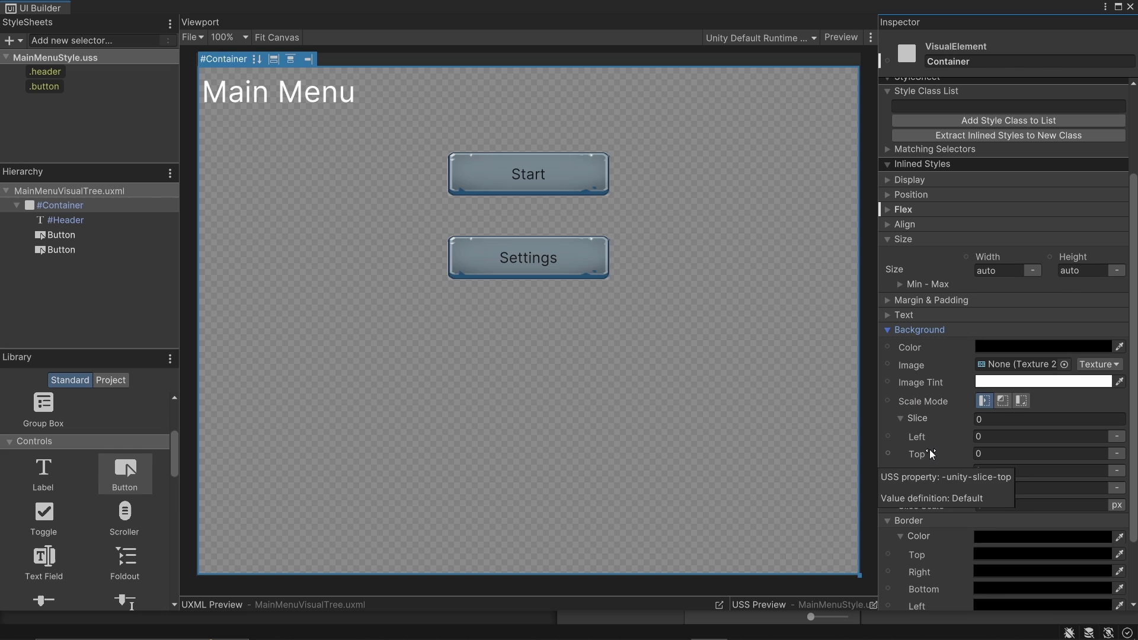
left_click(1099, 365)
left_click(1034, 409)
left_click(1064, 364)
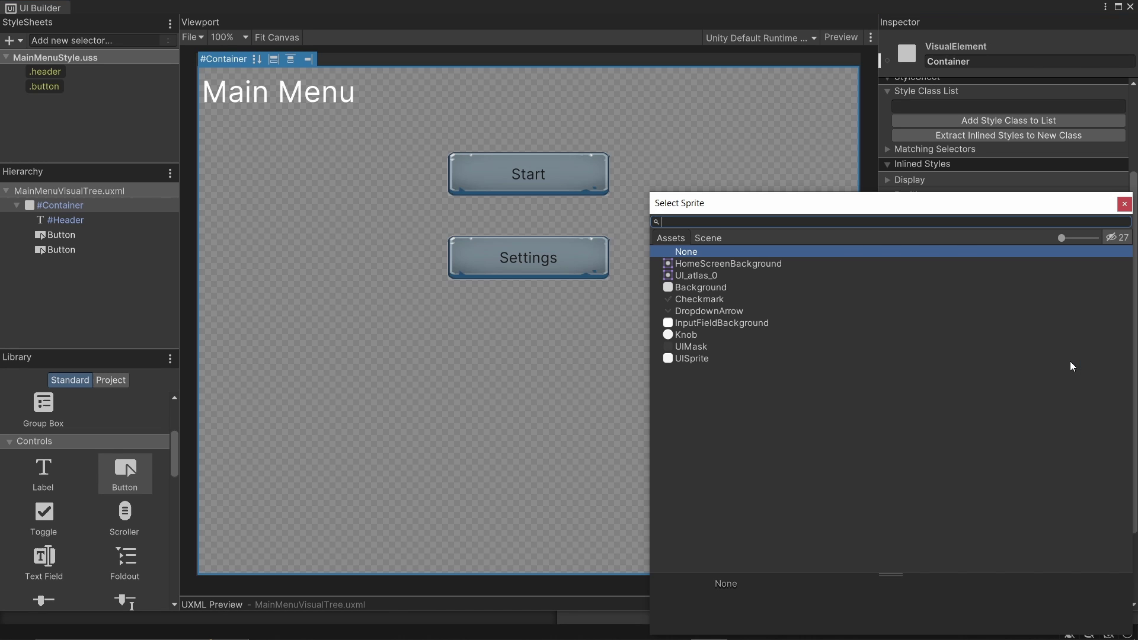
double_click(736, 265)
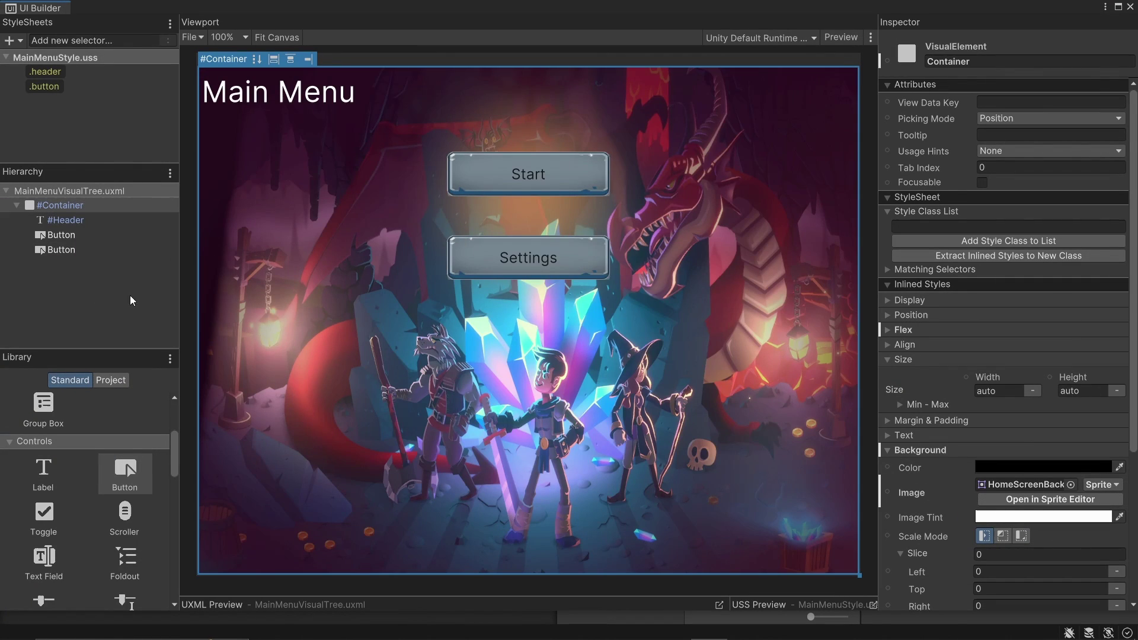
left_click(81, 75)
- Style .header with ChelaOne-Regular font, size 100 and centred text
left_click(902, 236)
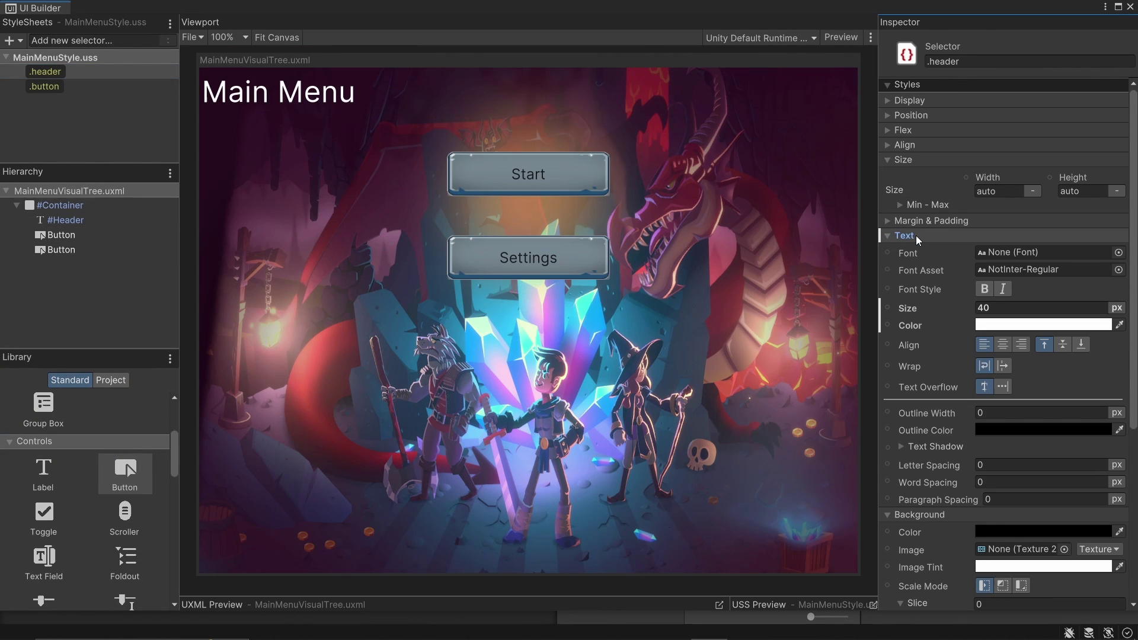
left_click(1108, 250)
double_click(752, 264)
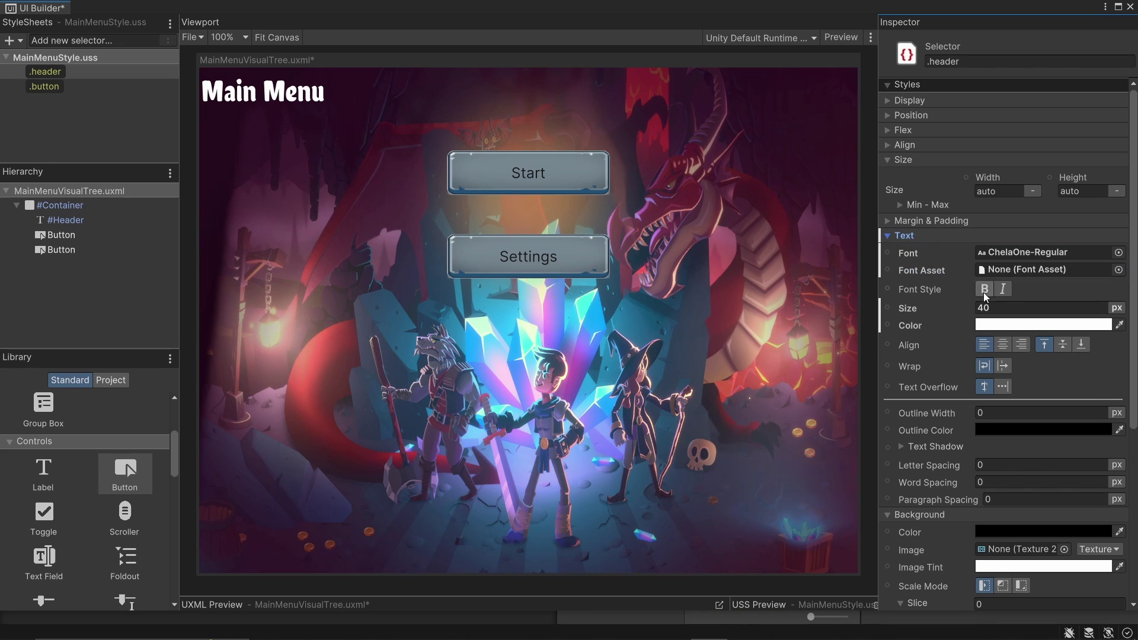
left_click(1014, 307)
type("100")
key("Return")
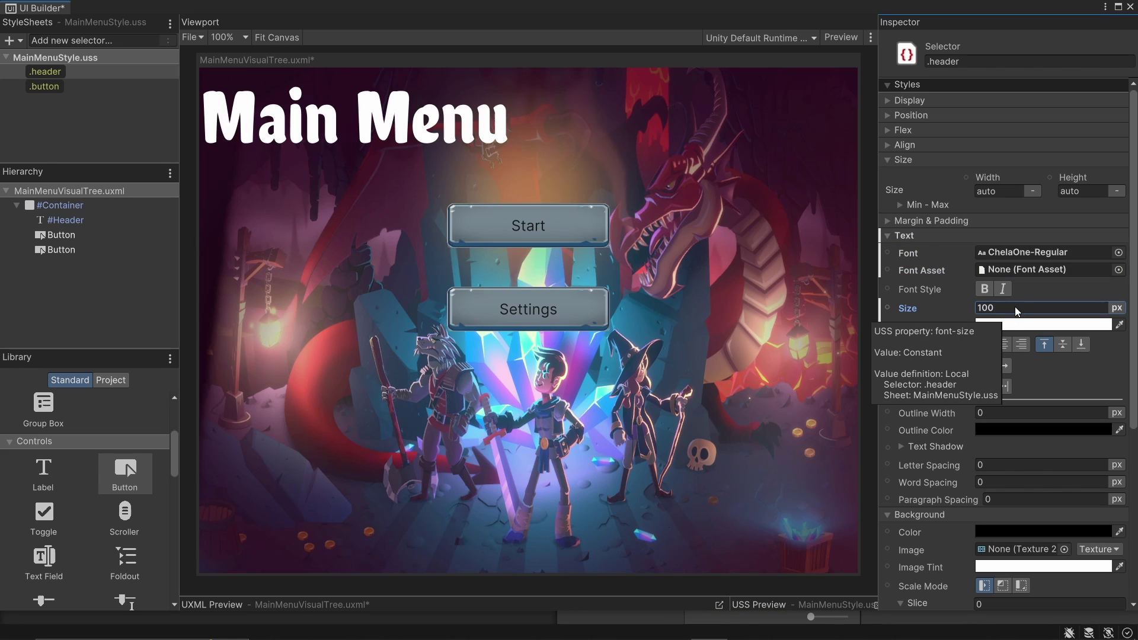
left_click(1003, 344)
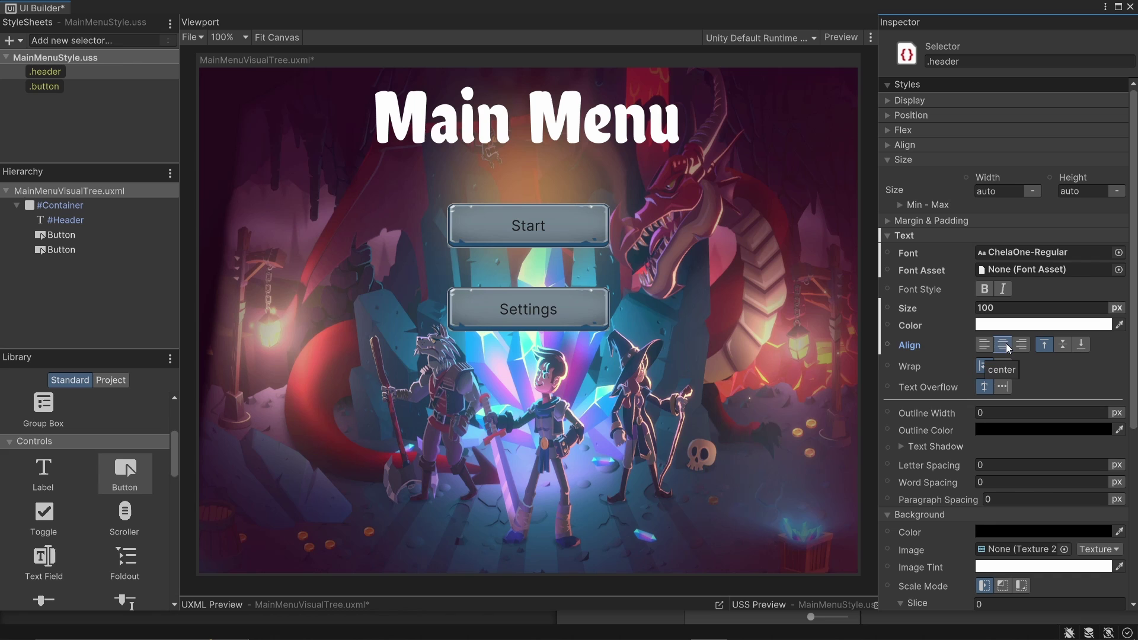
- Give .button the ChelaOne-Regular font and white text colour
left_click(65, 87)
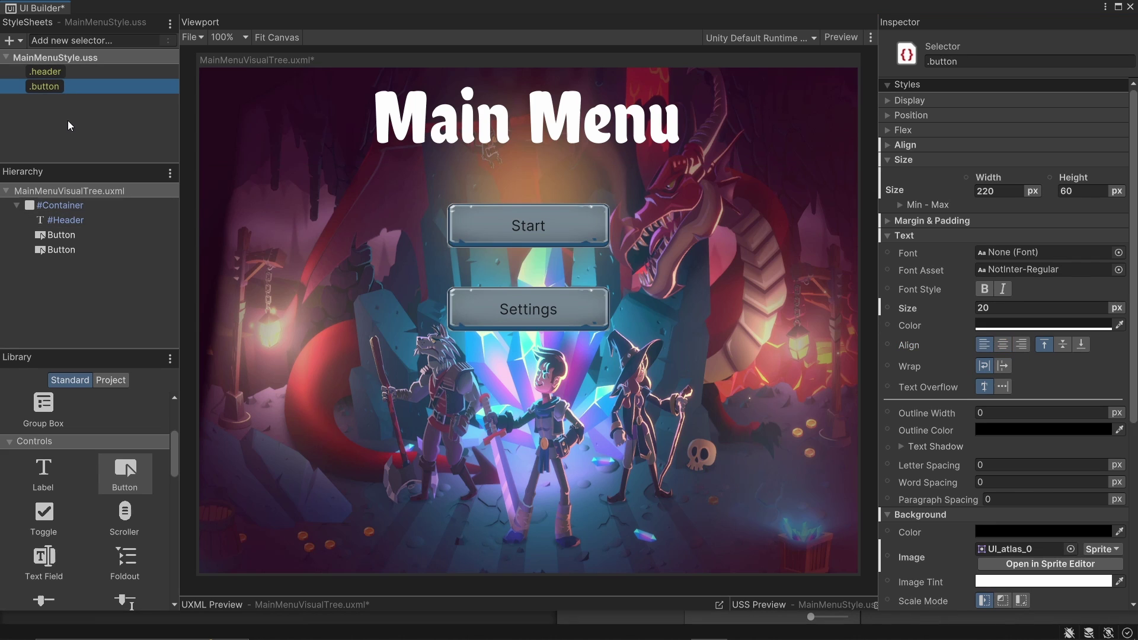
left_click(1118, 252)
double_click(695, 264)
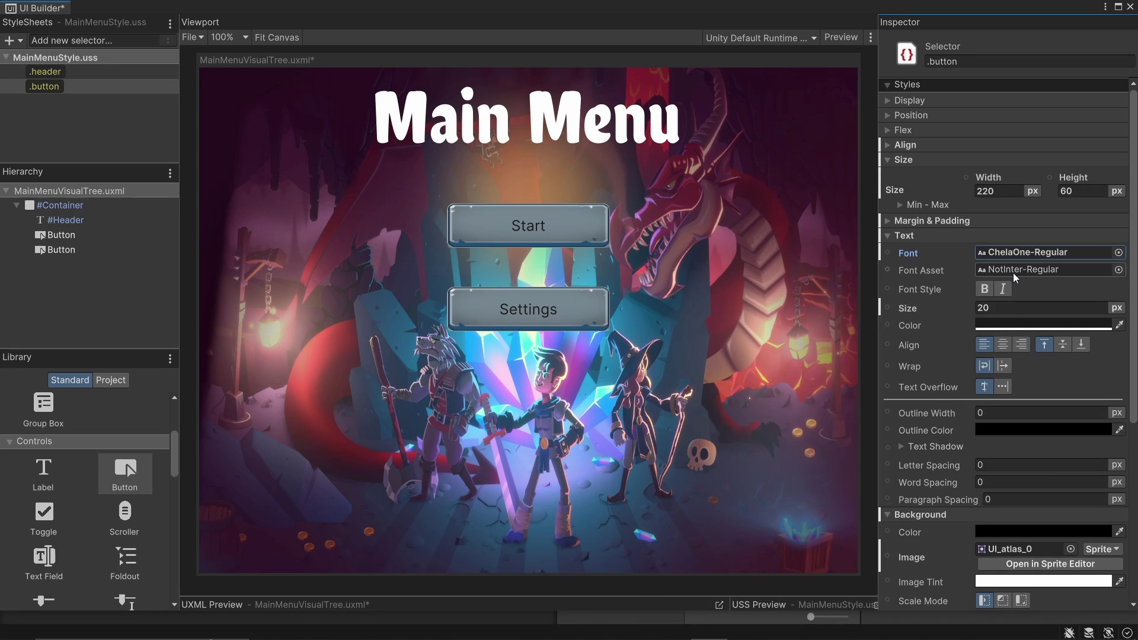
left_click(1016, 325)
left_click_drag(1017, 335, 944, 250)
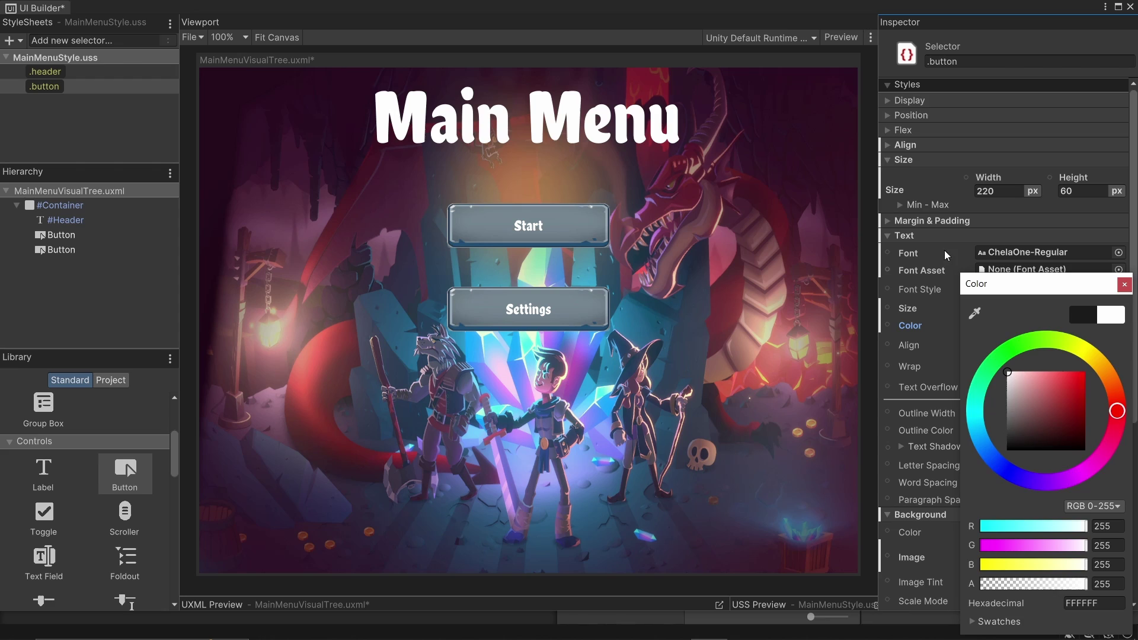
left_click(842, 15)
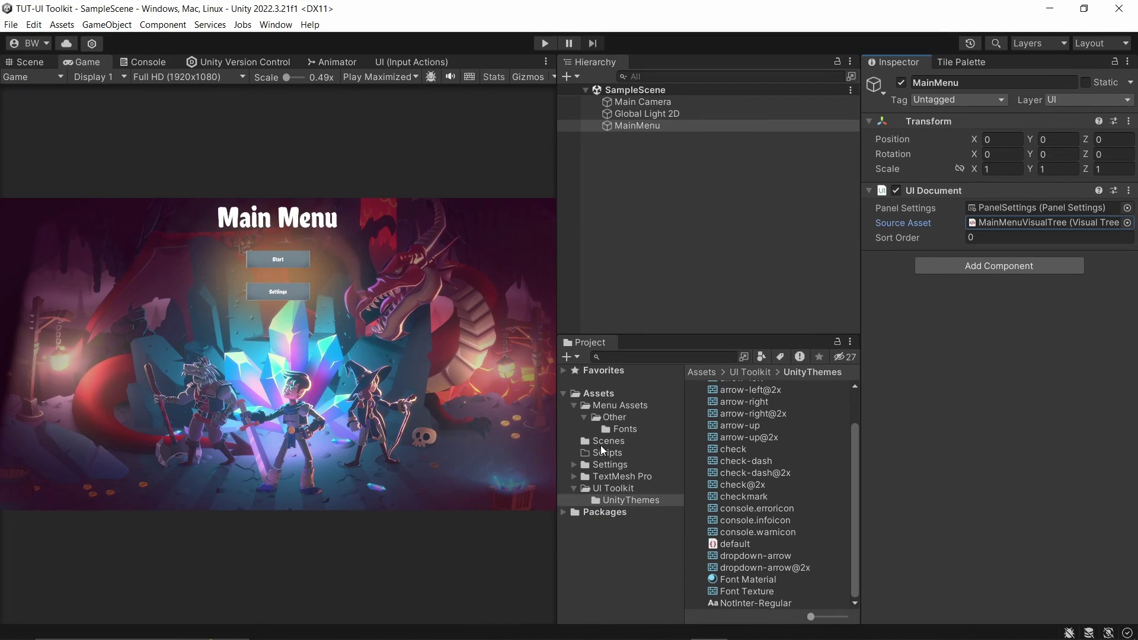
- Create a C# script named MainMenuEvents in the Scripts folder
left_click(600, 452)
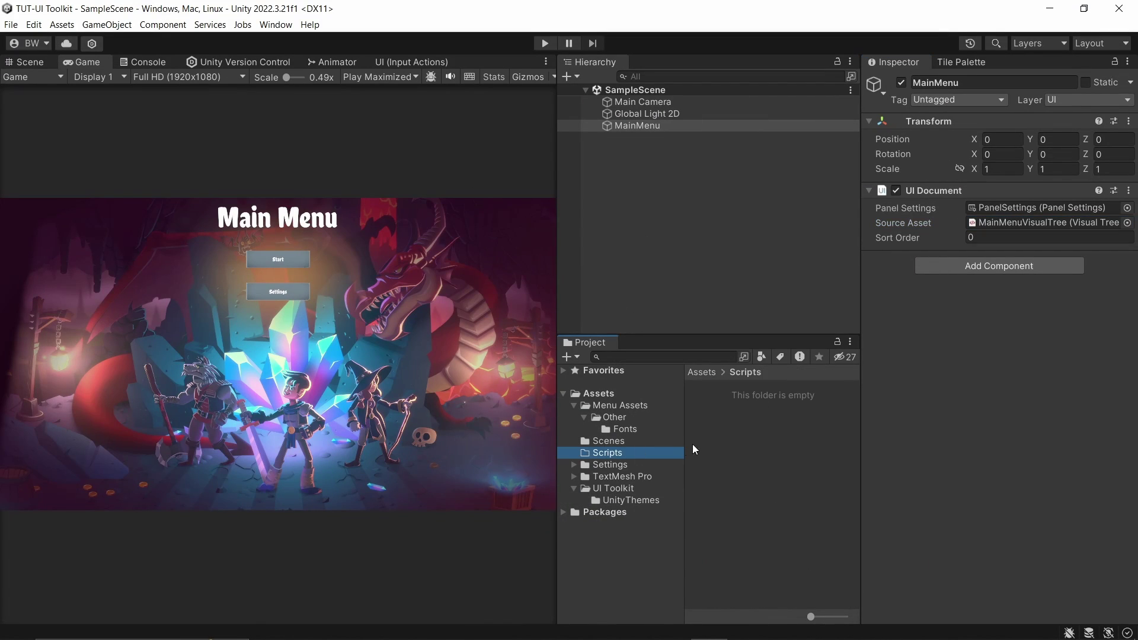
right_click(761, 441)
mouse_move(809, 85)
left_click(623, 44)
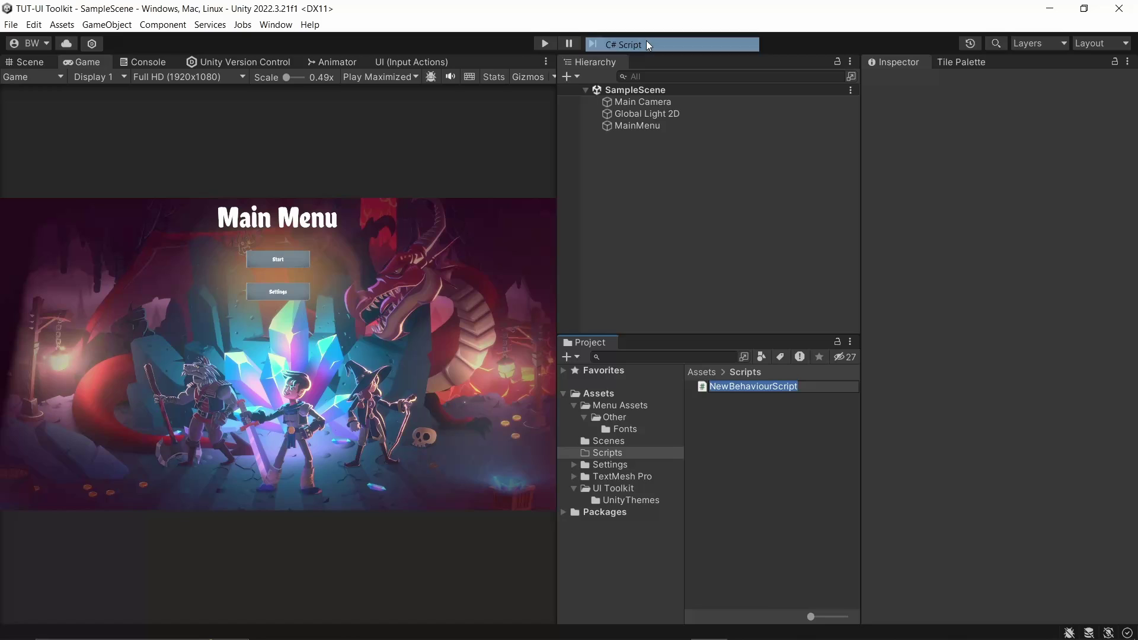
type("MainMenuEvents")
key("Return")
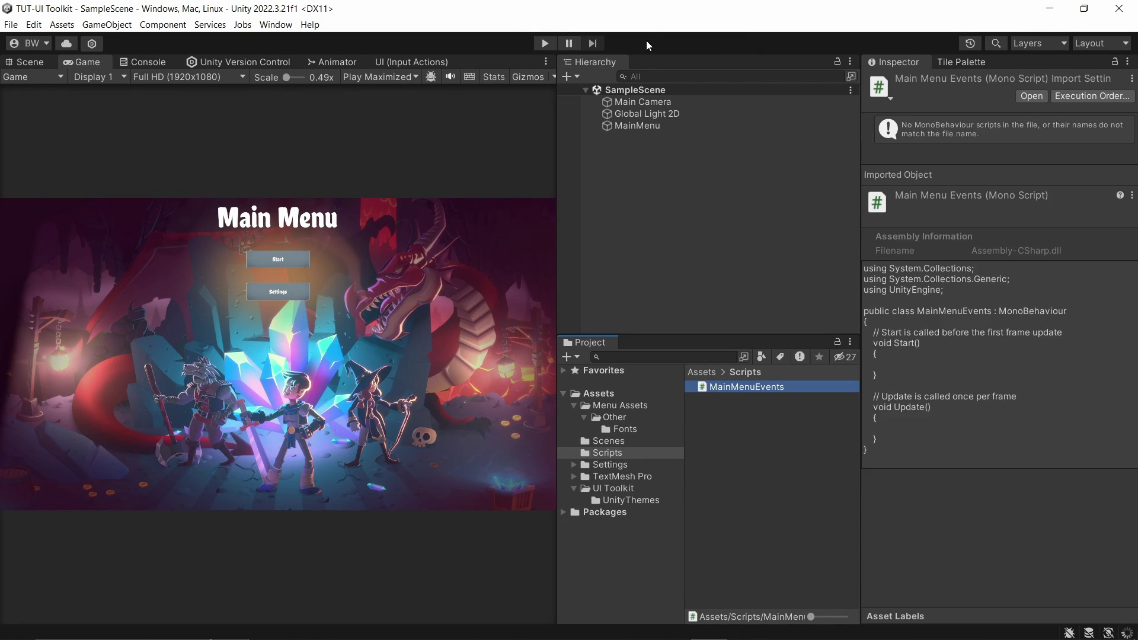
- Attach MainMenuEvents to the MainMenu object and open it in the code editor
left_click(658, 126)
left_click_drag(741, 386, 945, 442)
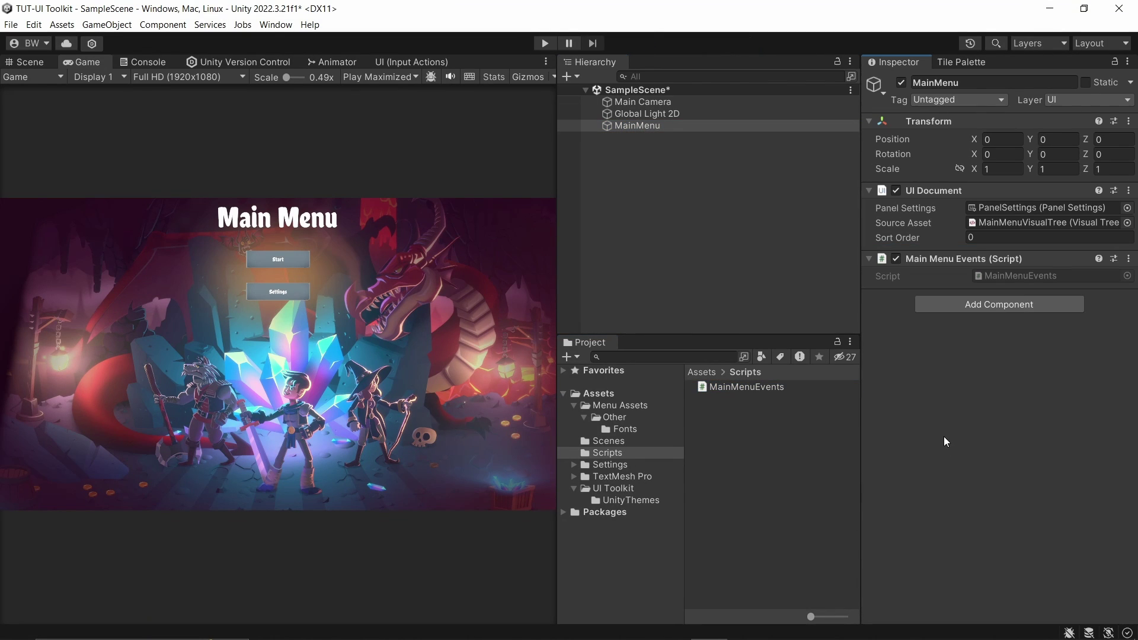
double_click(1001, 276)
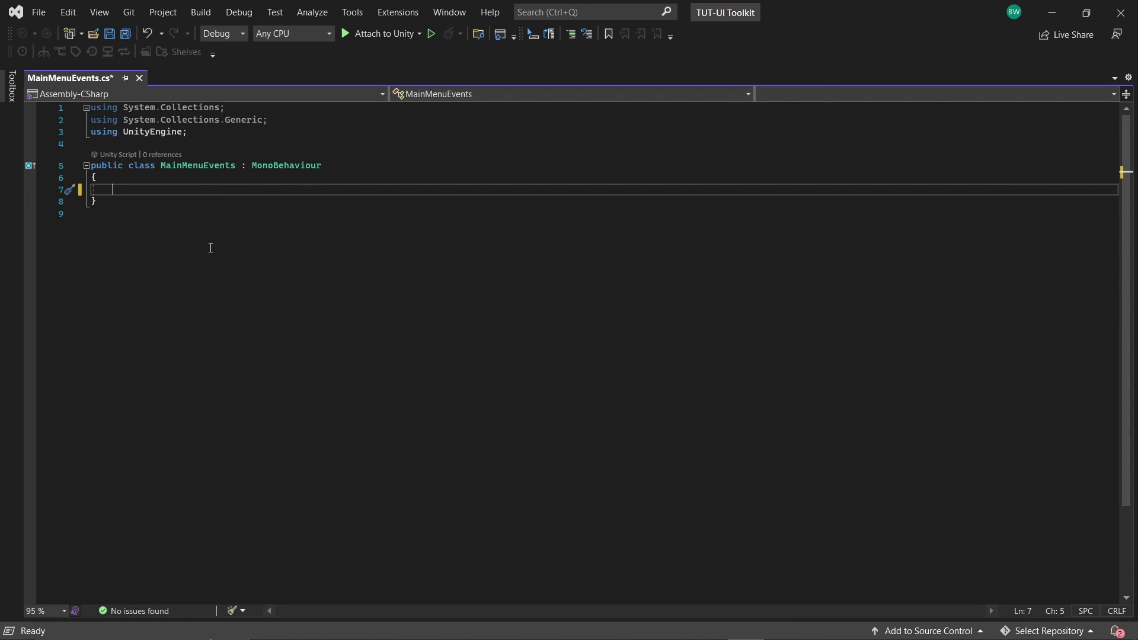
- Add a 'using UnityEngine.UIElements;' import
key("Up")
key("Up")
key("Up")
key("Up")
key("End")
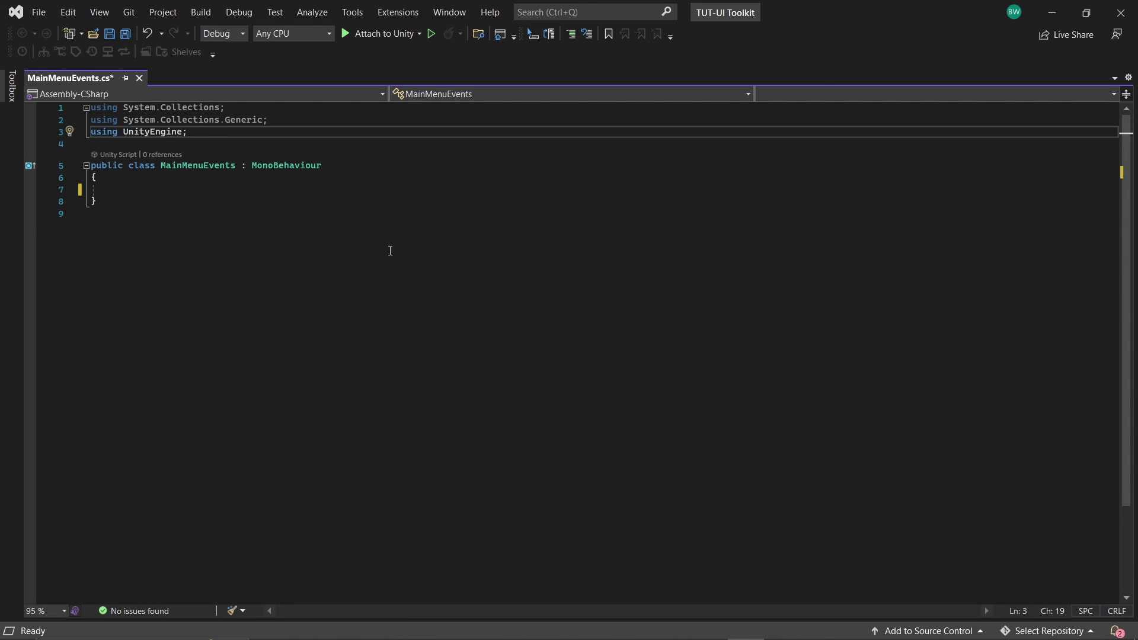
key("Return")
type("using unity")
key("Down")
key("Down")
key("Down")
type(".UI;")
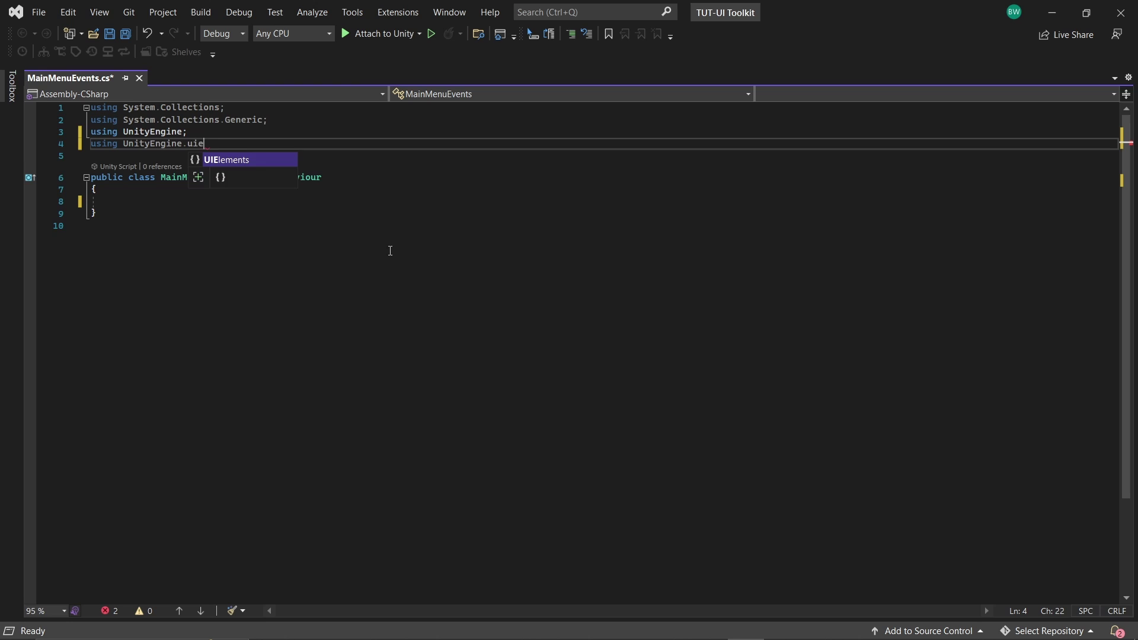
- Declare private UIDocument _document and Button _button fields
key("Down")
key("Down")
key("Down")
key("Down")
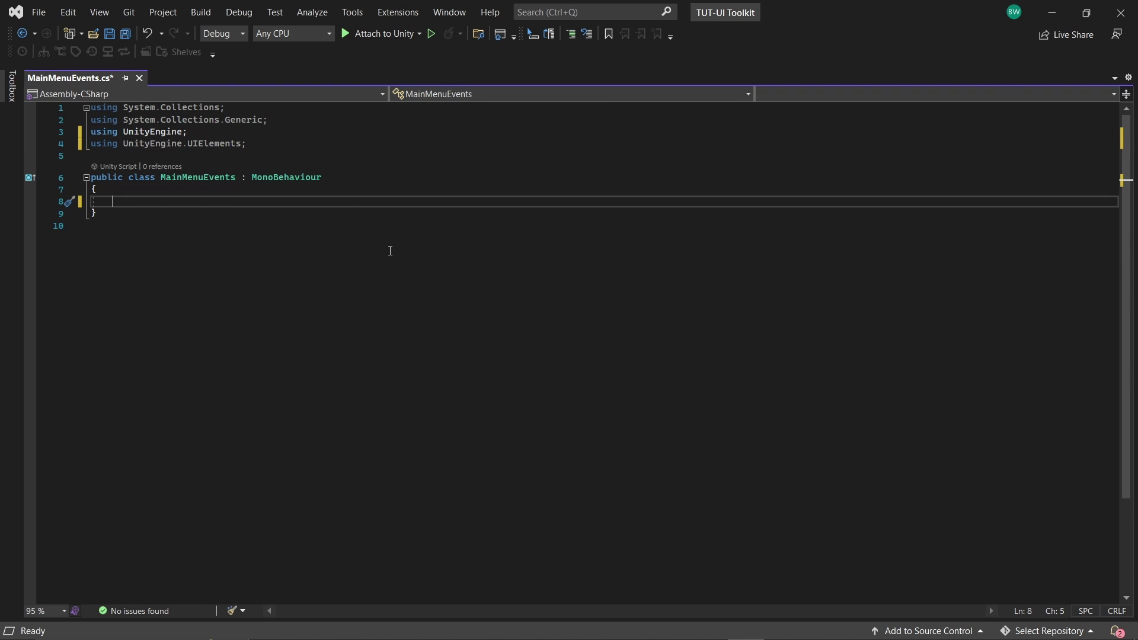
type("private UID")
type("_docu")
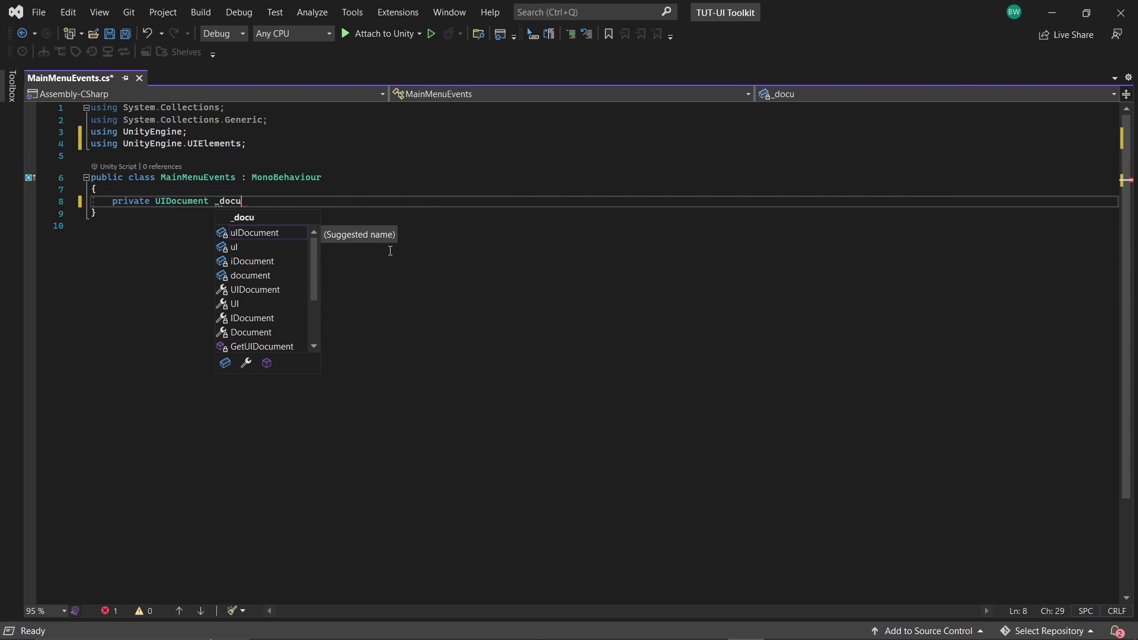
type("ment;")
key("Return")
key("Return")
type("private ")
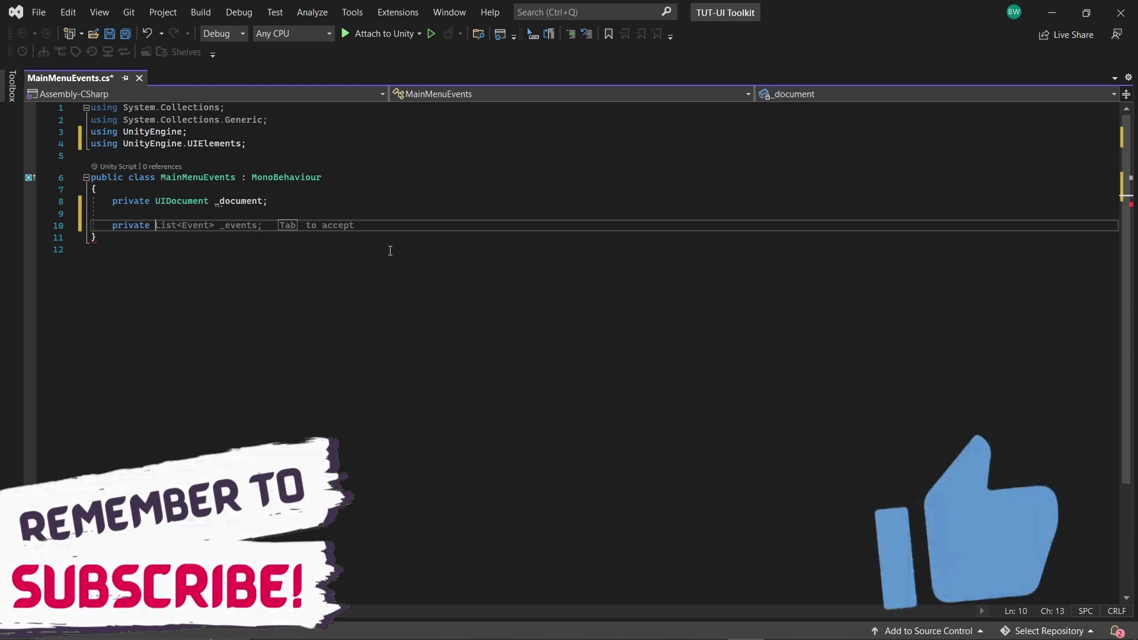
type("Button _button;")
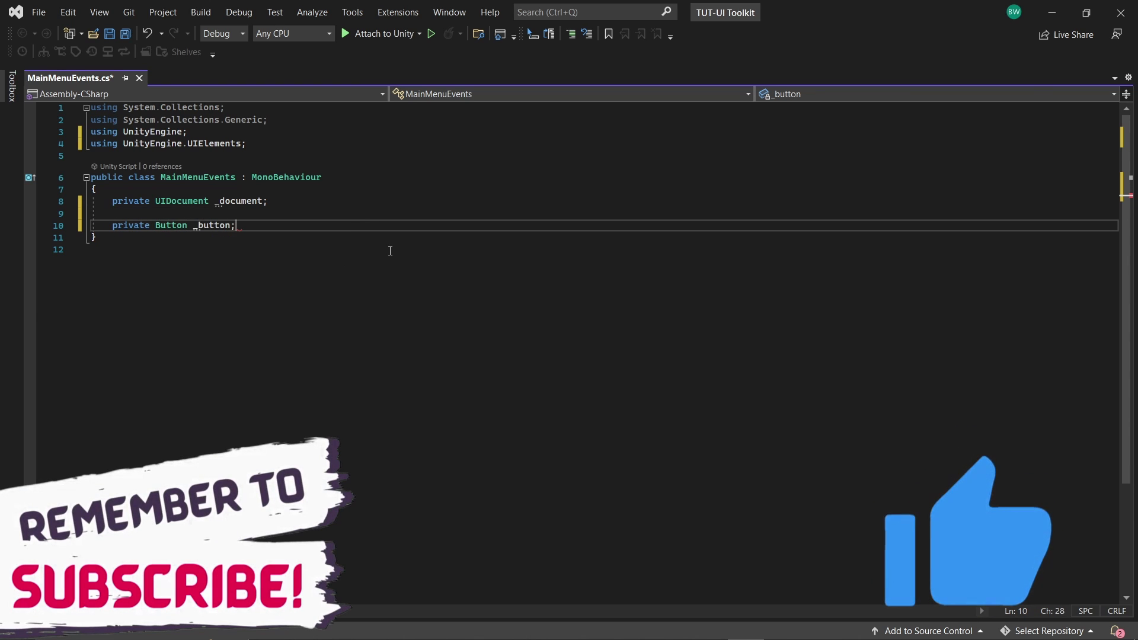
key("Return")
key("Return")
- Write Awake() assigning GetComponent<UIDocument>() and starting the rootVisualElement.Q(" query
type("awak")
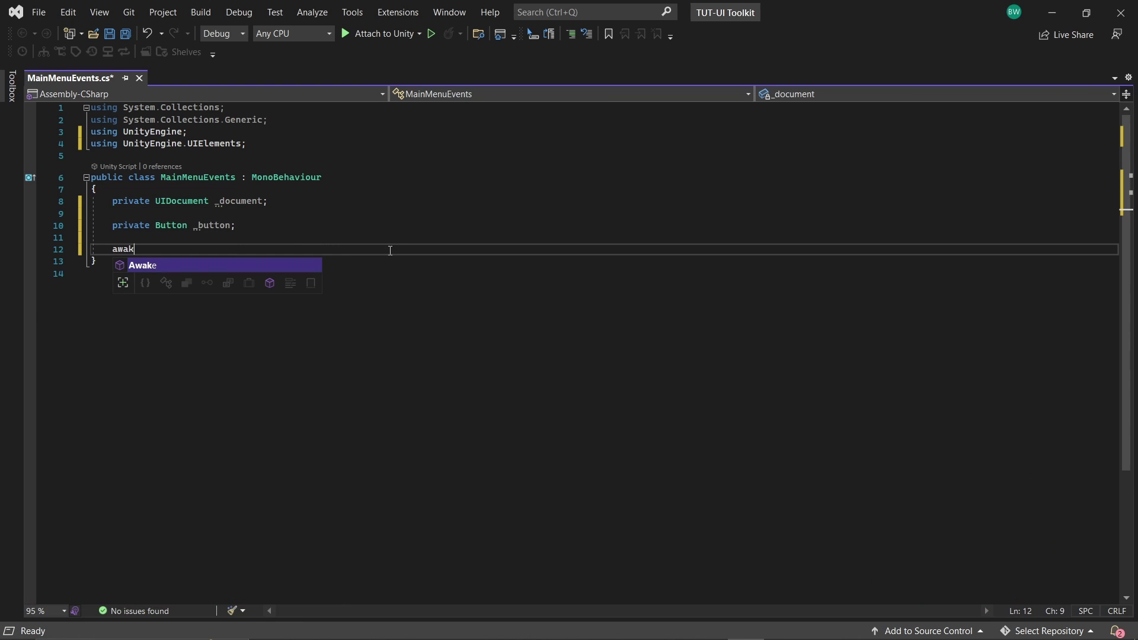
key("Tab")
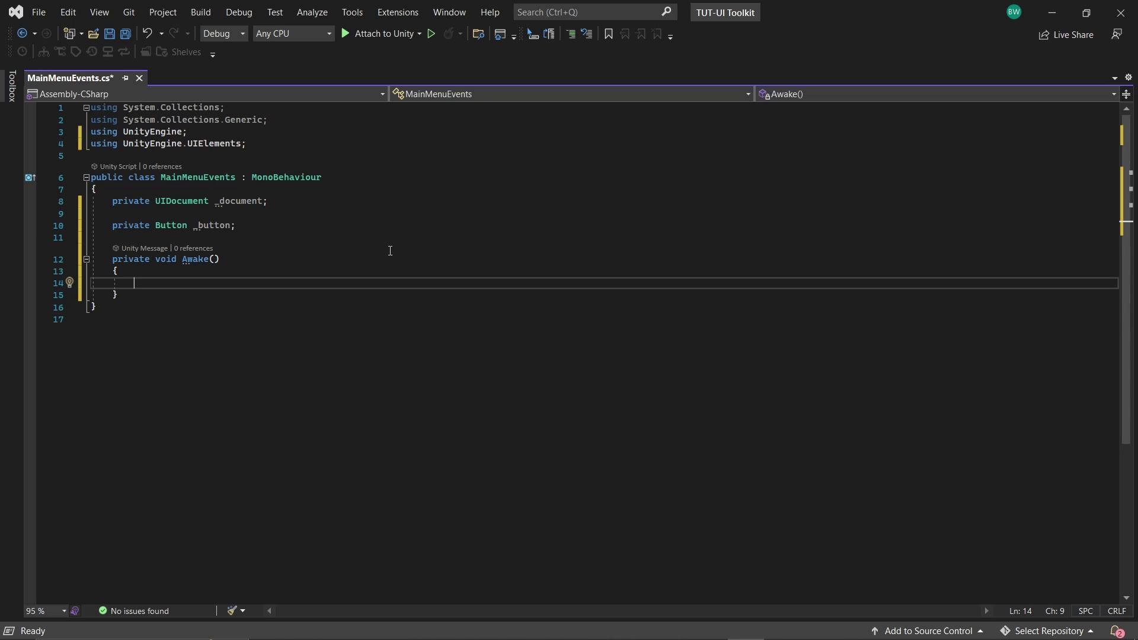
type("_document")
key("Tab")
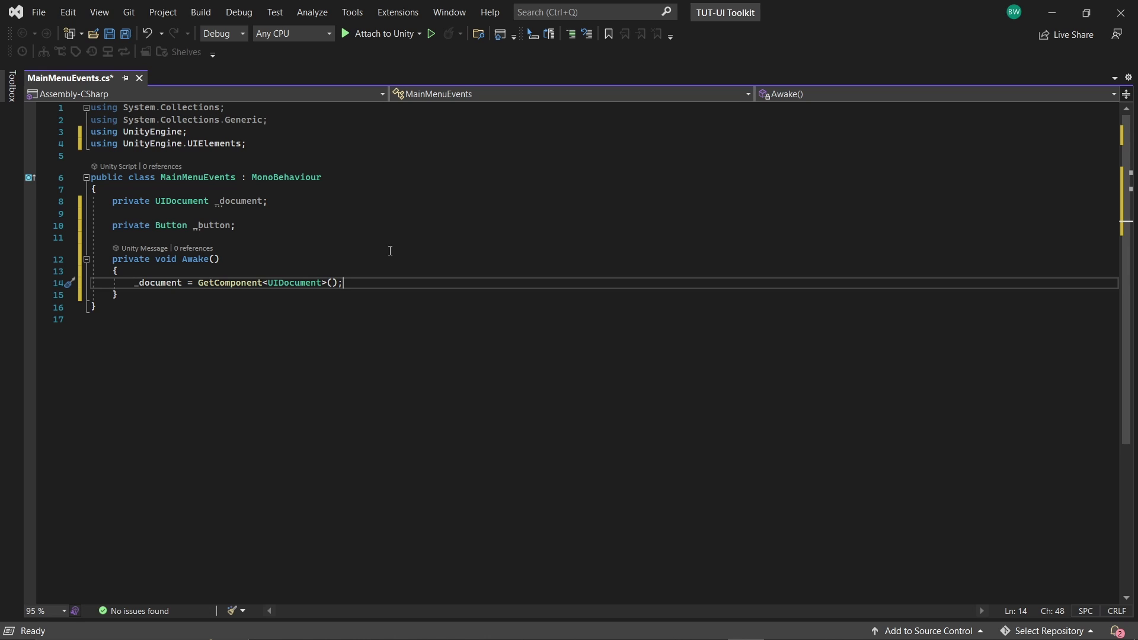
key("Return")
key("Return")
type("_b")
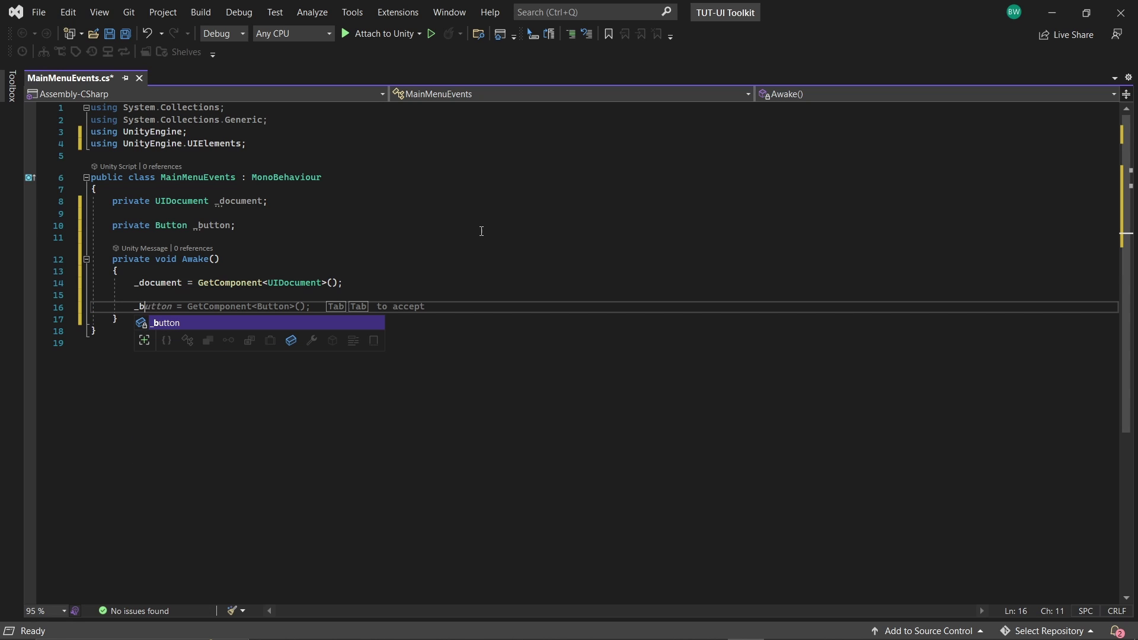
type("utton = _document.root")
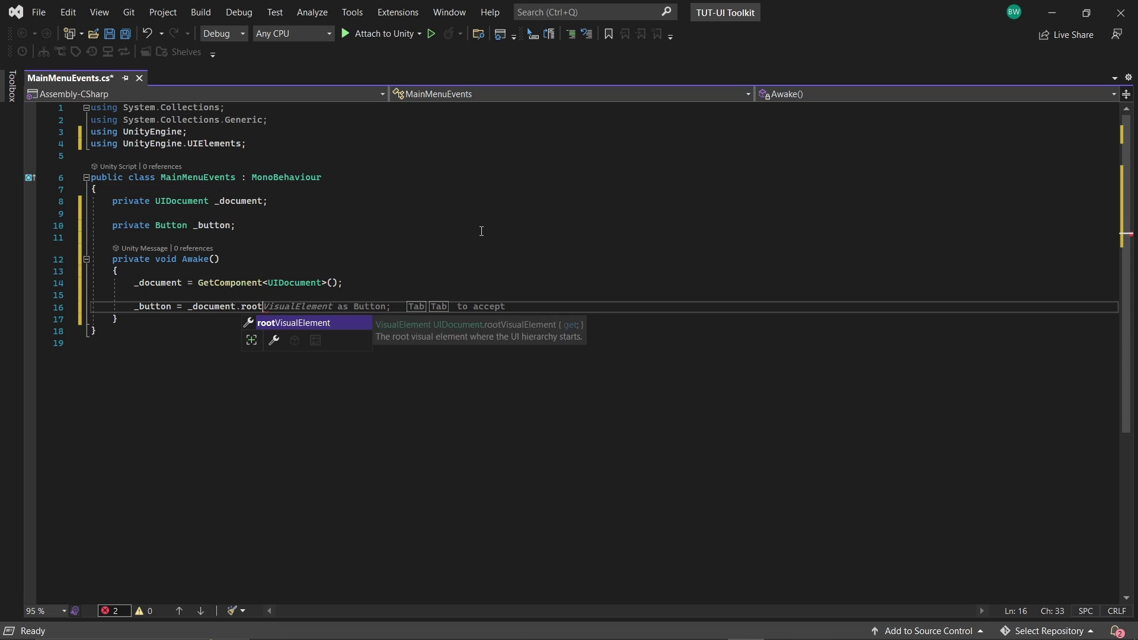
key("Tab")
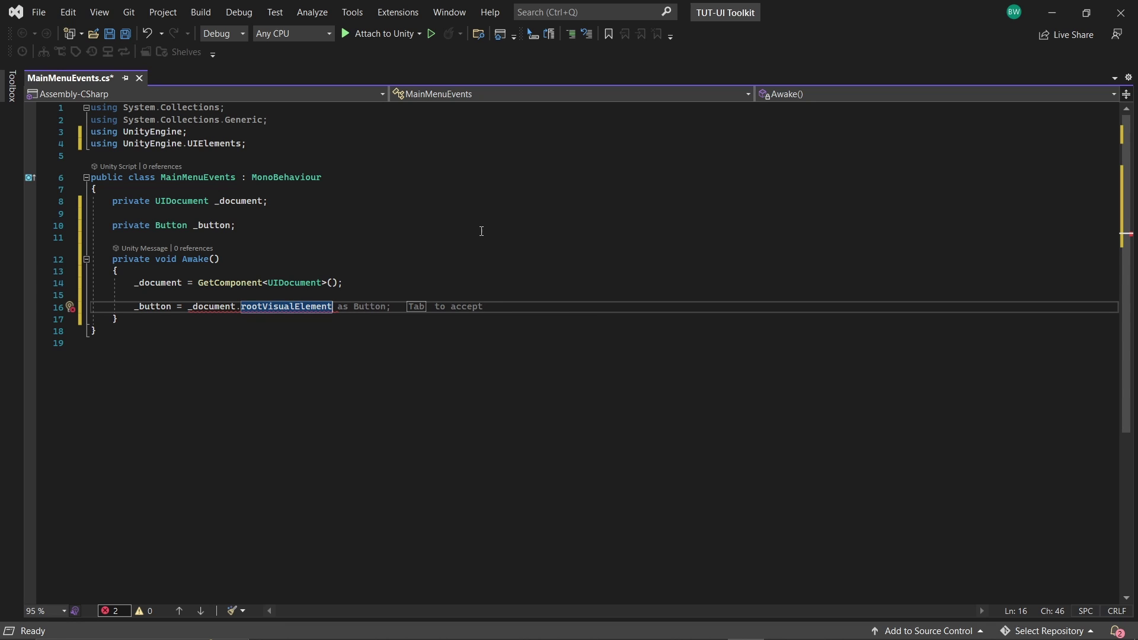
type(".Q")
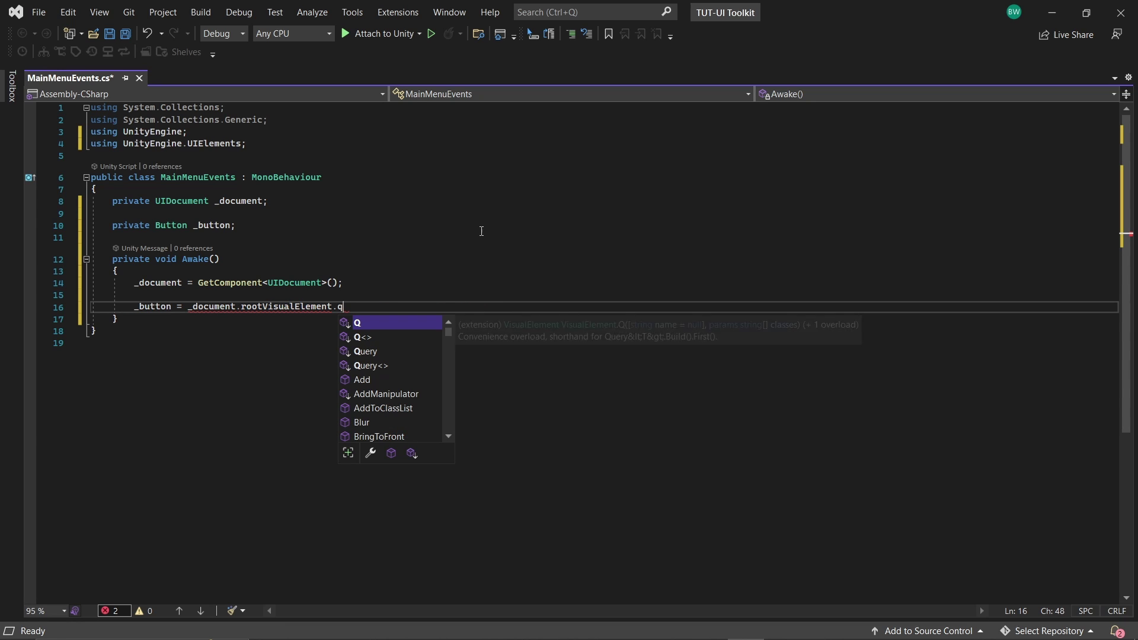
key("Escape")
type("(\"")
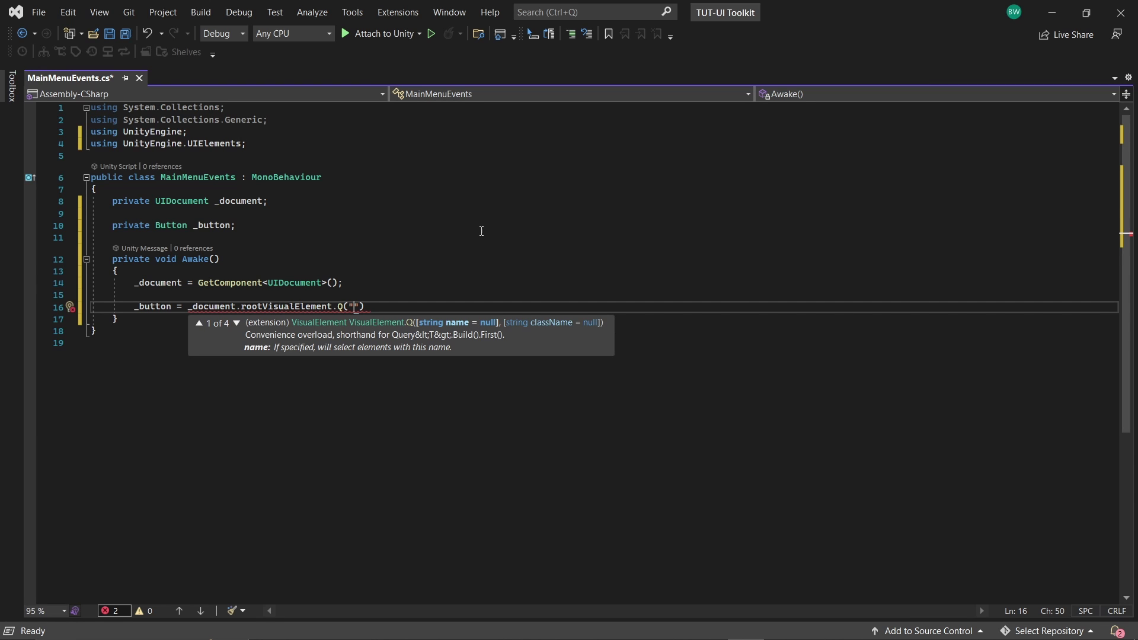
- Rename the Start button element to StartGameButton, then begin renaming the Settings button
key("alt+Tab")
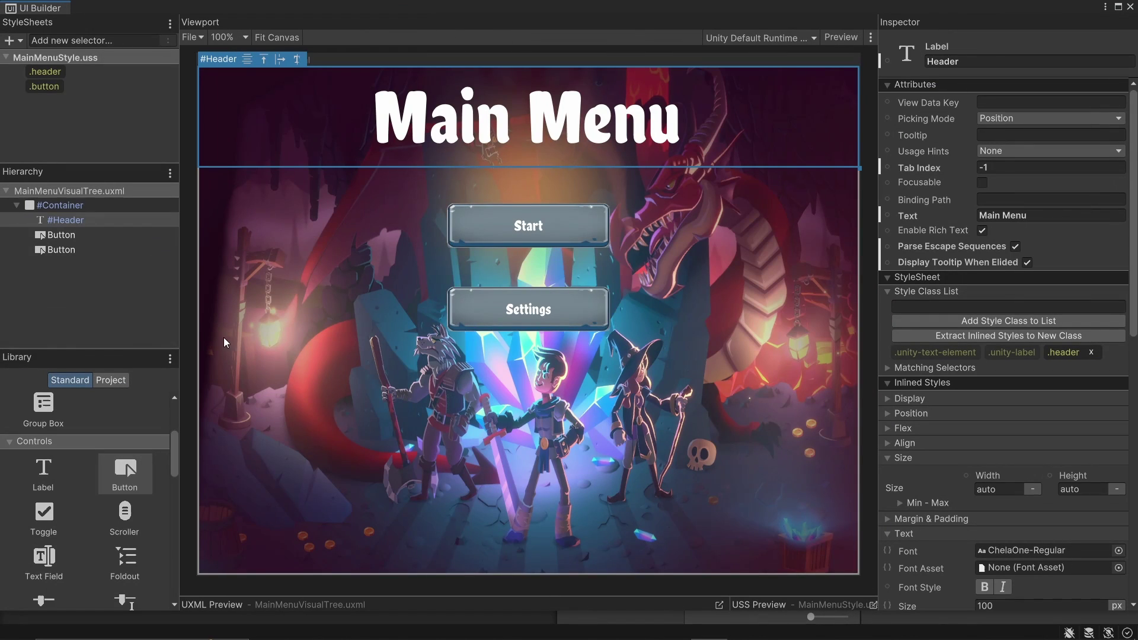
left_click(98, 236)
left_click(955, 61)
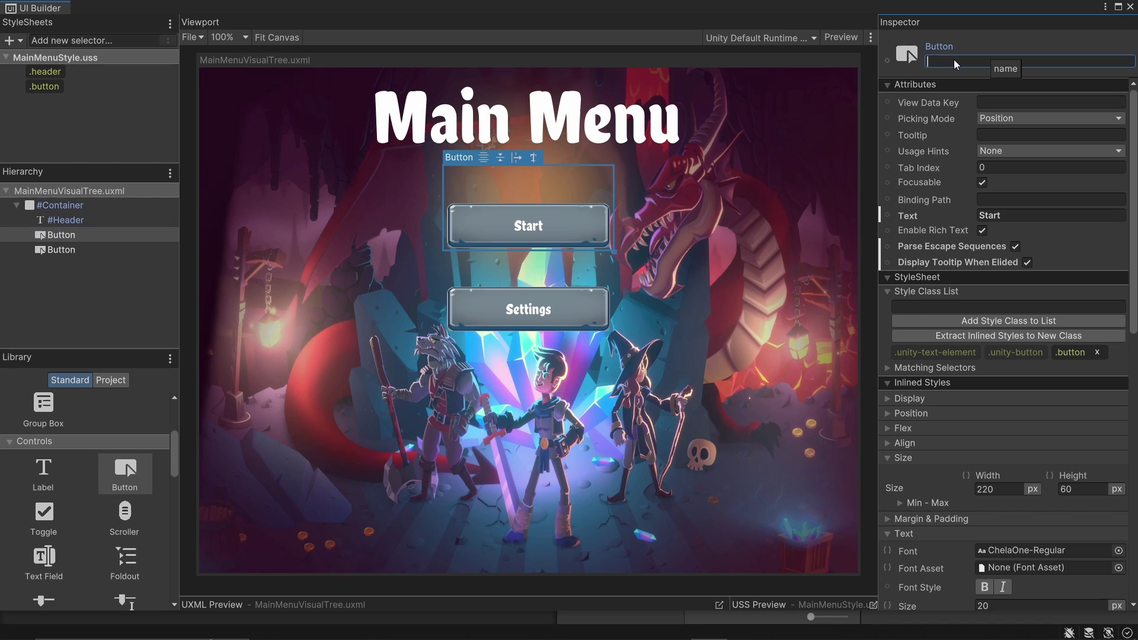
type("StartGameButton")
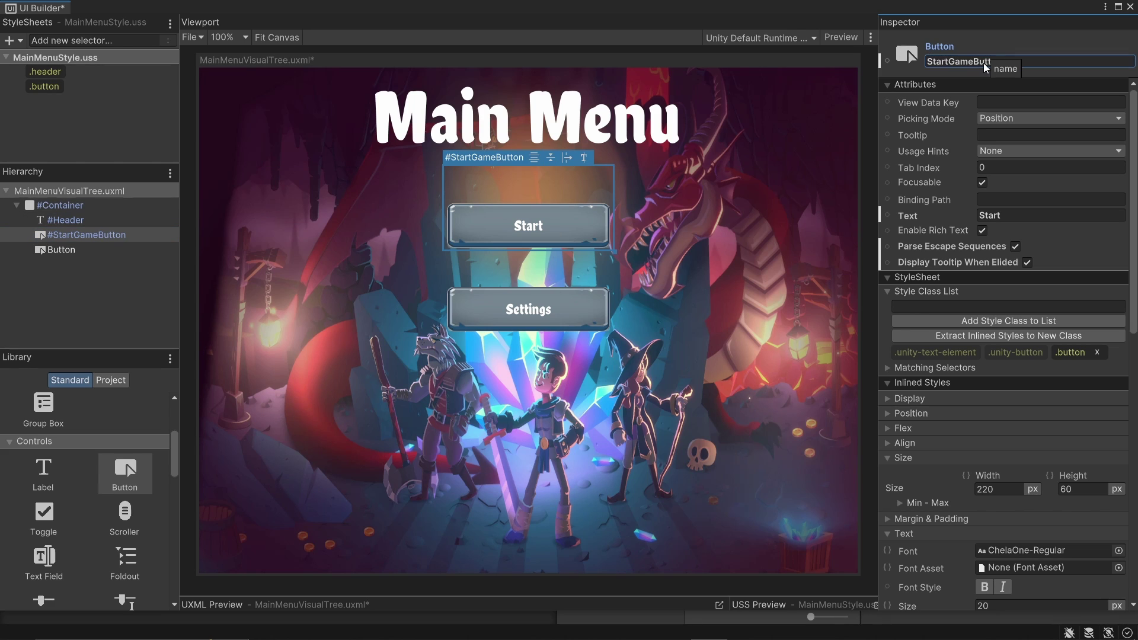
key("Return")
left_click(123, 253)
left_click(936, 61)
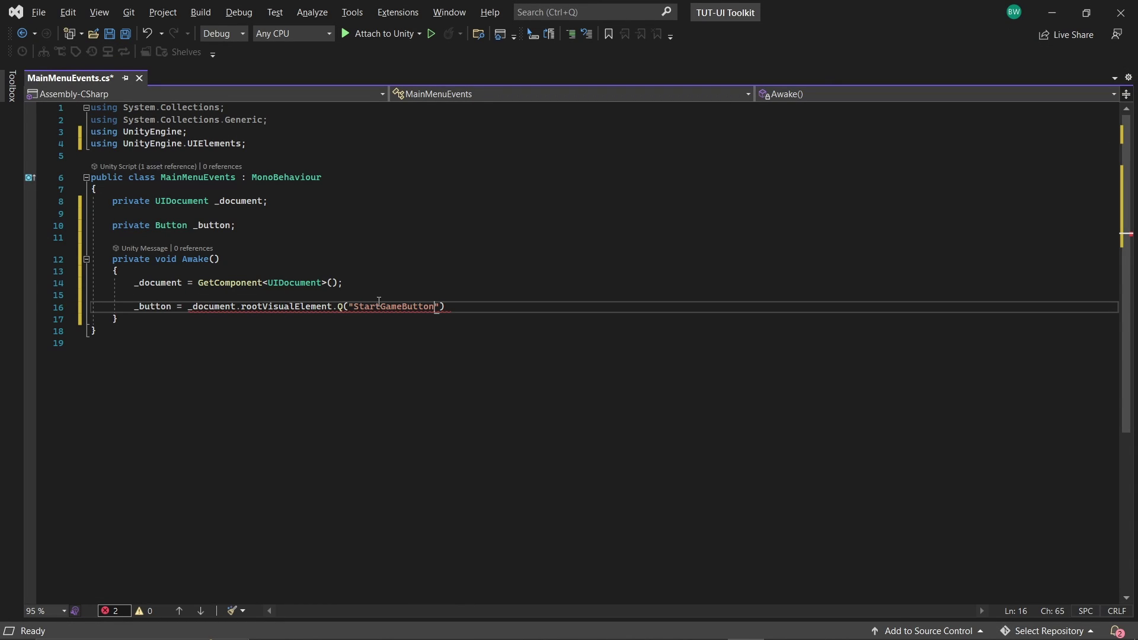
- Cast the button query 'as Button' and start a _button.RegisterCallback<ClickEvent>() call
mouse_move(357, 309)
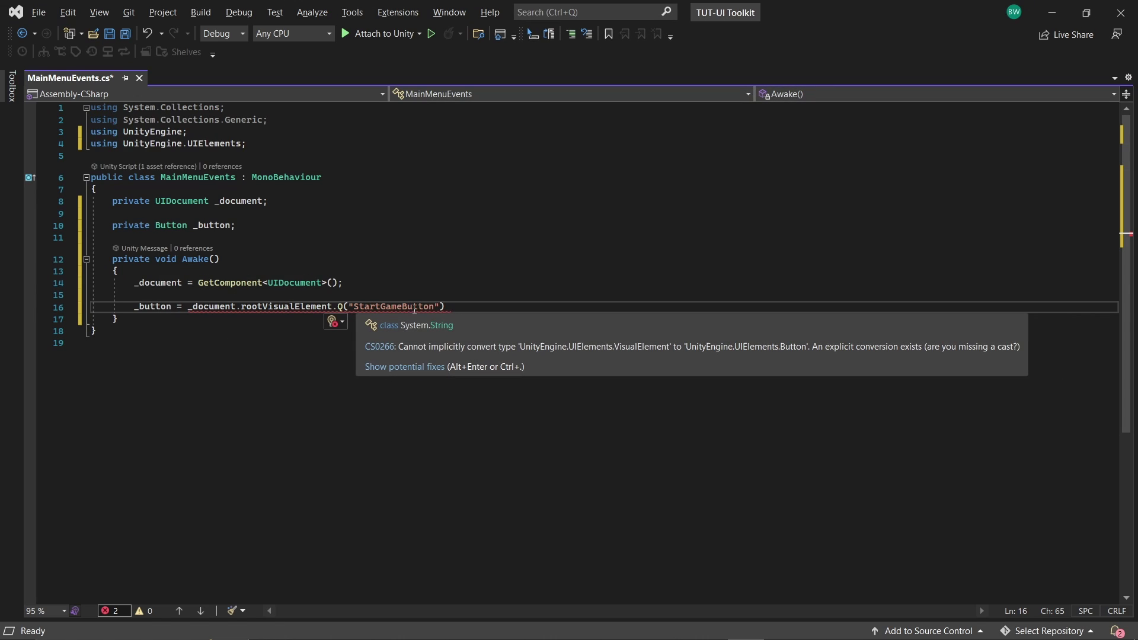
key("End")
type("as Button;")
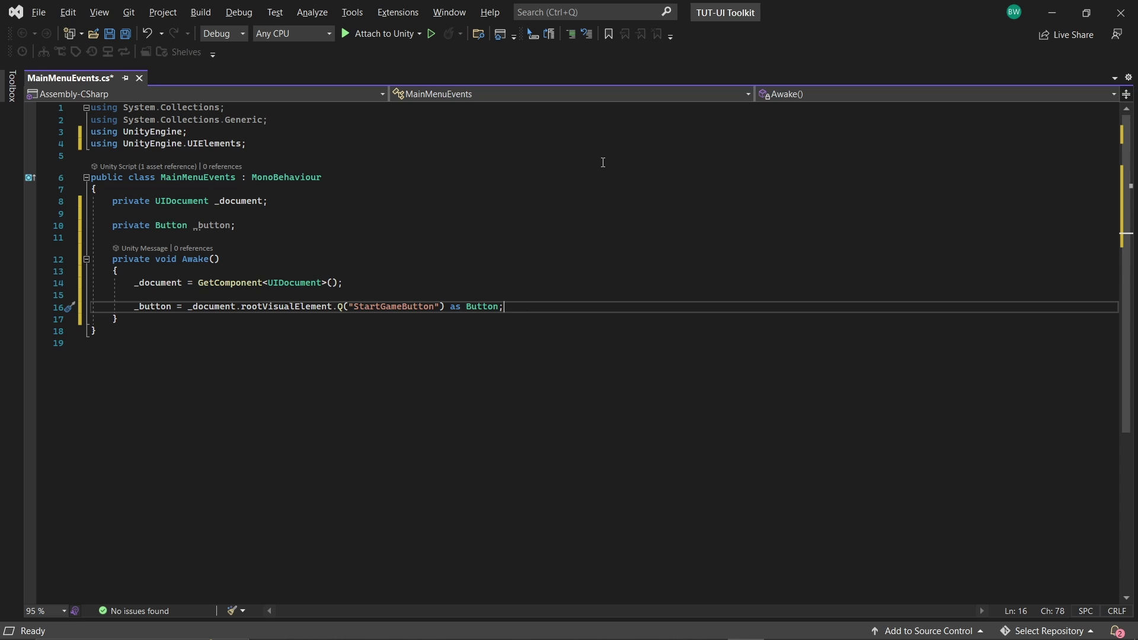
key("Return")
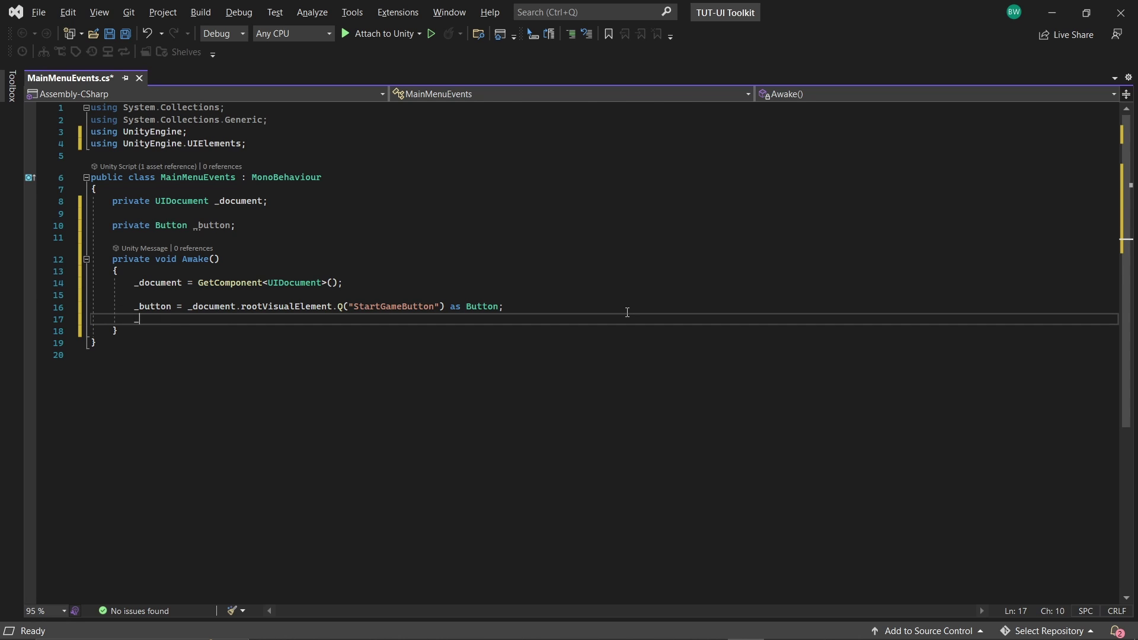
type("_button.regis")
key("Tab")
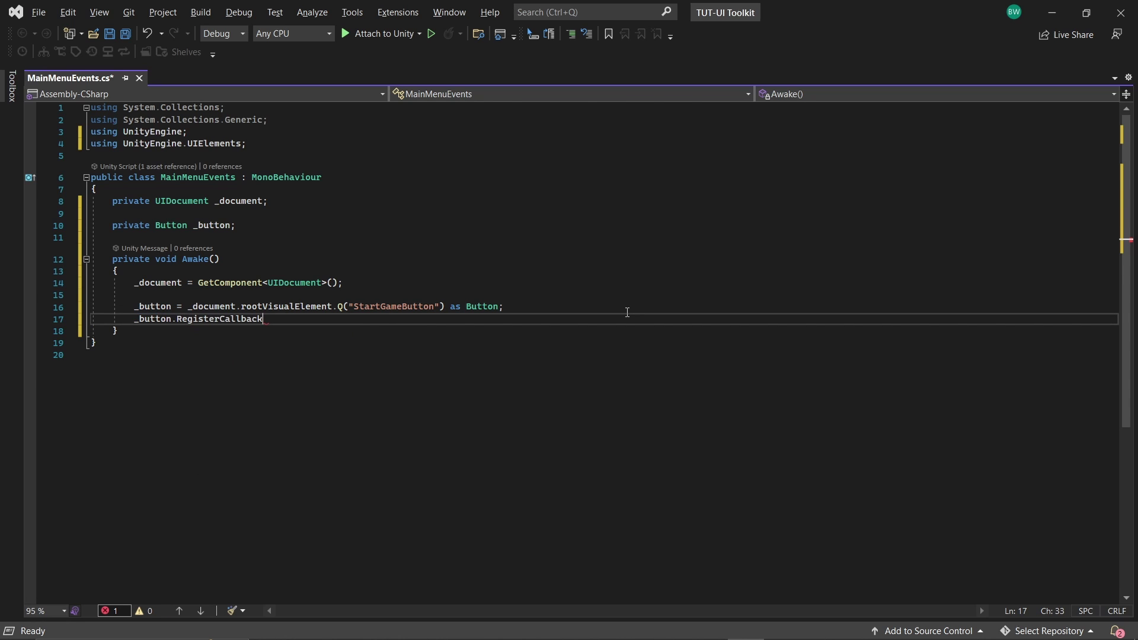
type("<")
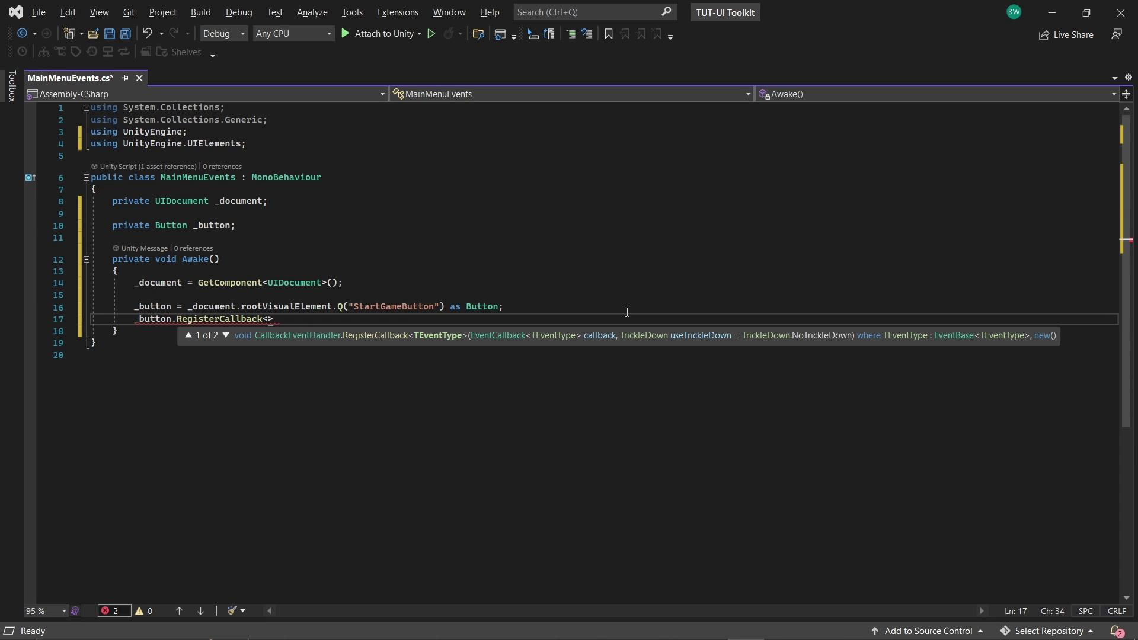
type("ClickEvent>")
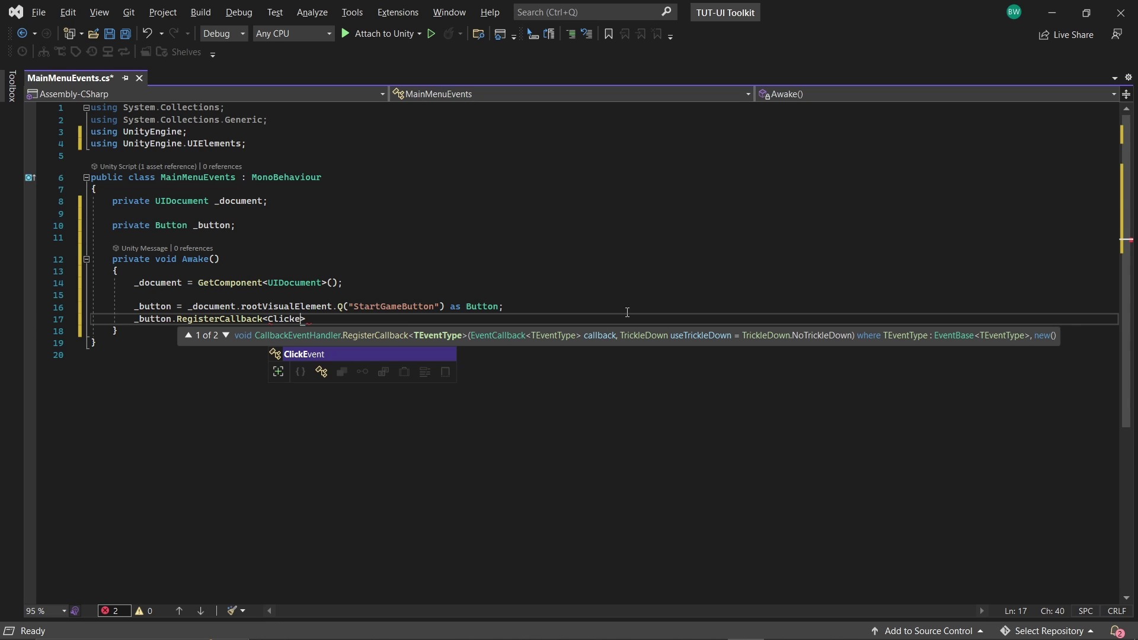
type("(")
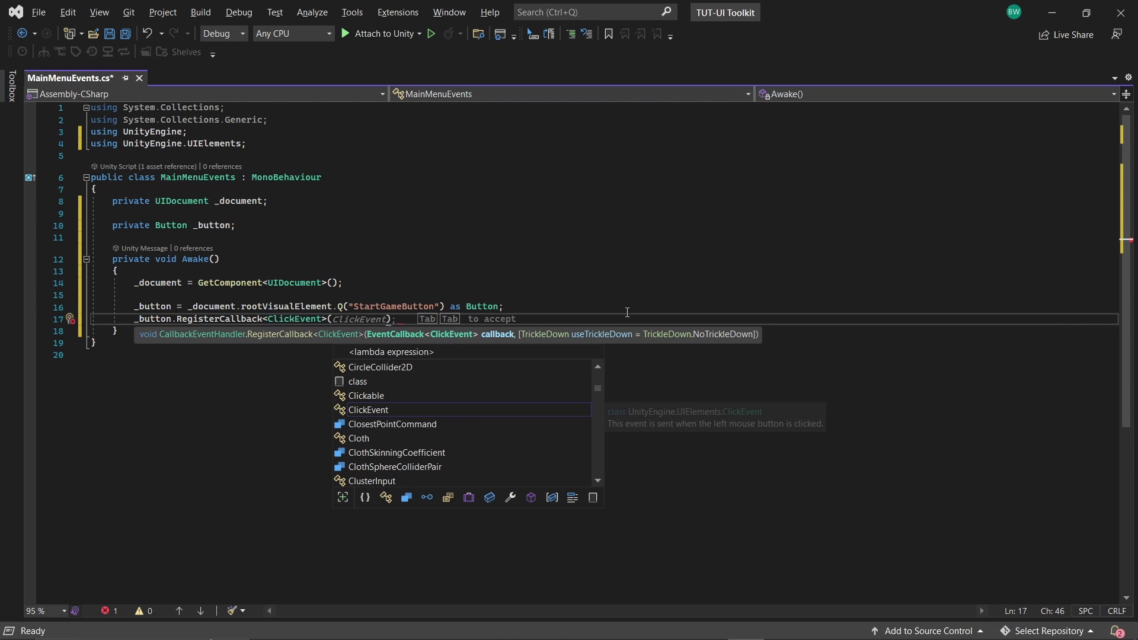
- Add an empty OnPlayGameClick(ClickEvent evt) method below Awake
key("Escape")
key("Down")
key("End")
key("Return")
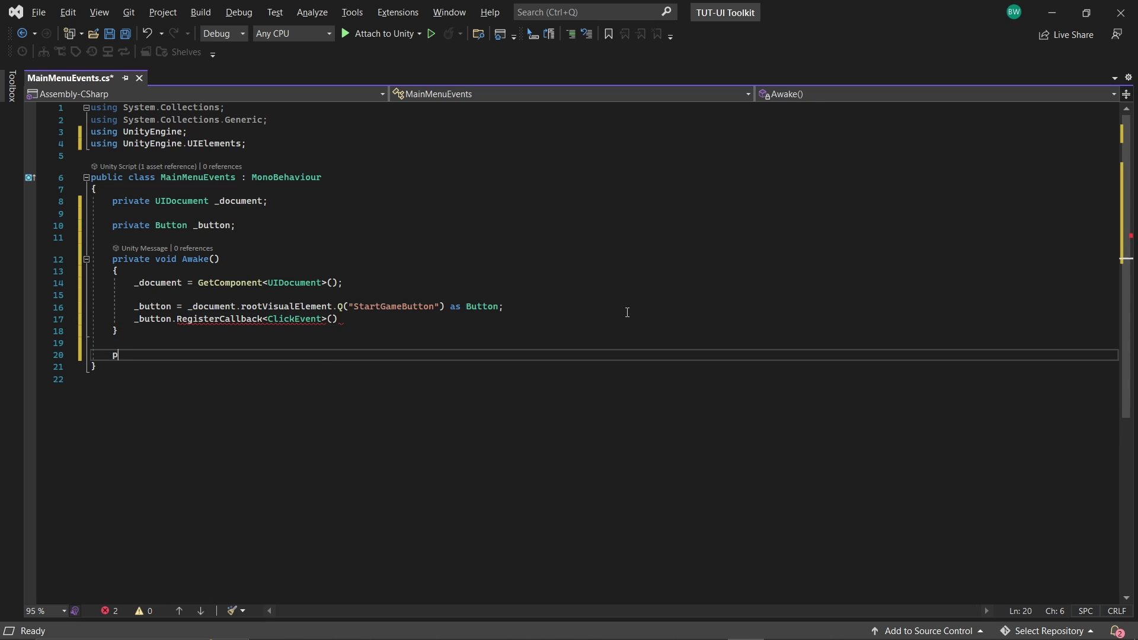
key("Return")
type("private void OnPlayGameClick(Click")
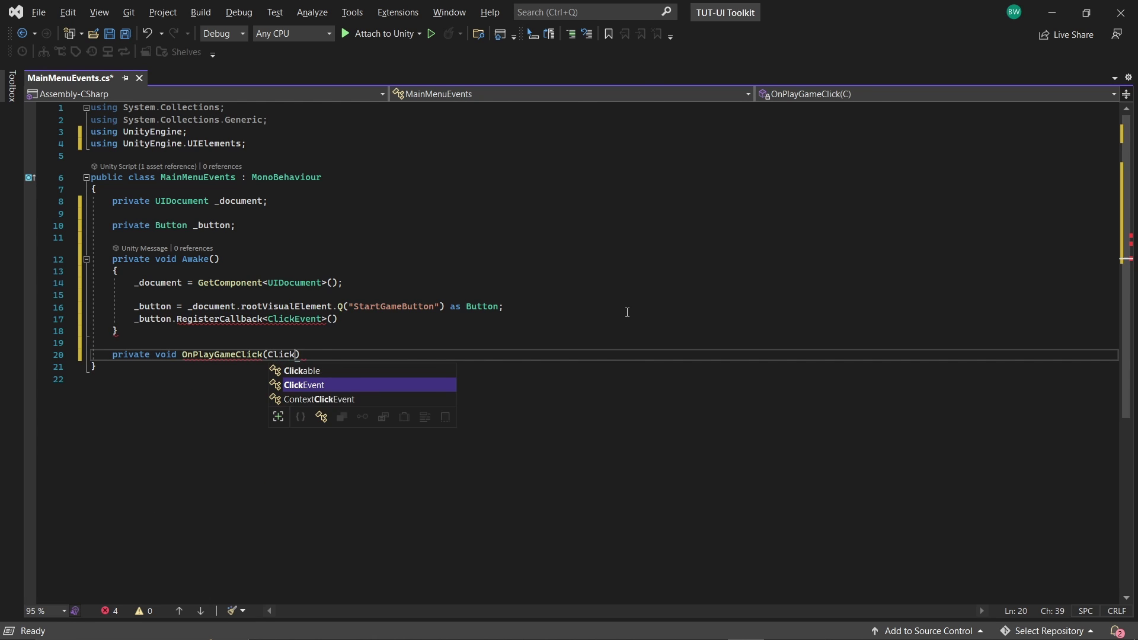
key("Tab")
type("evt")
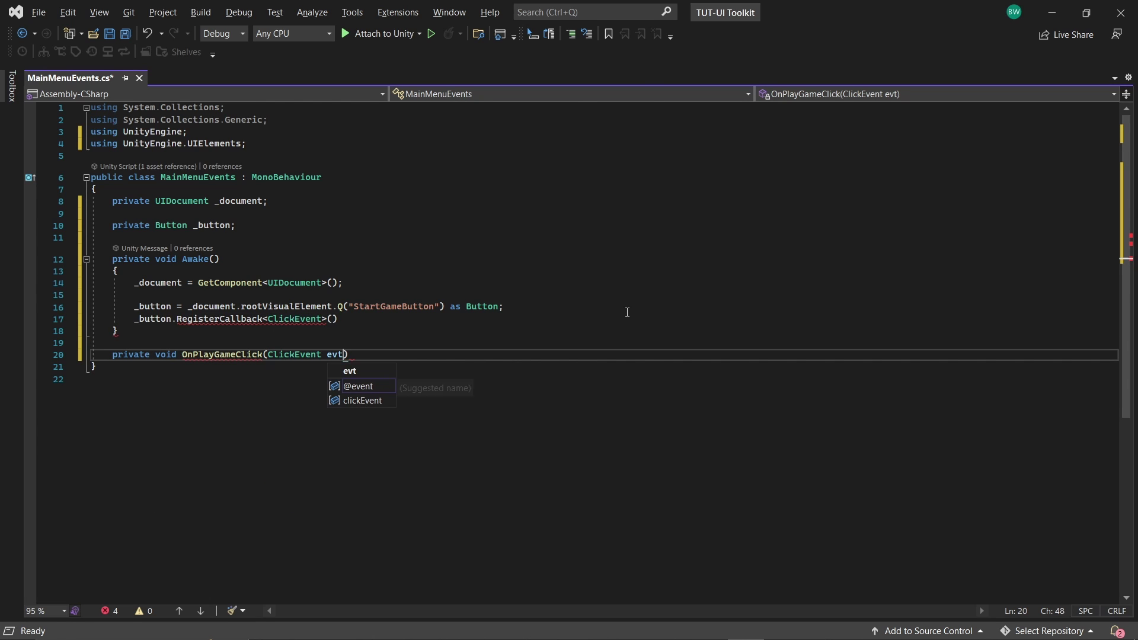
key("End")
key("Return")
type("{")
key("Return")
- Register OnPlayGameClick as the callback and make it Debug.Log "You pressed the Start Button"
left_click(332, 320)
type("On")
key("Tab")
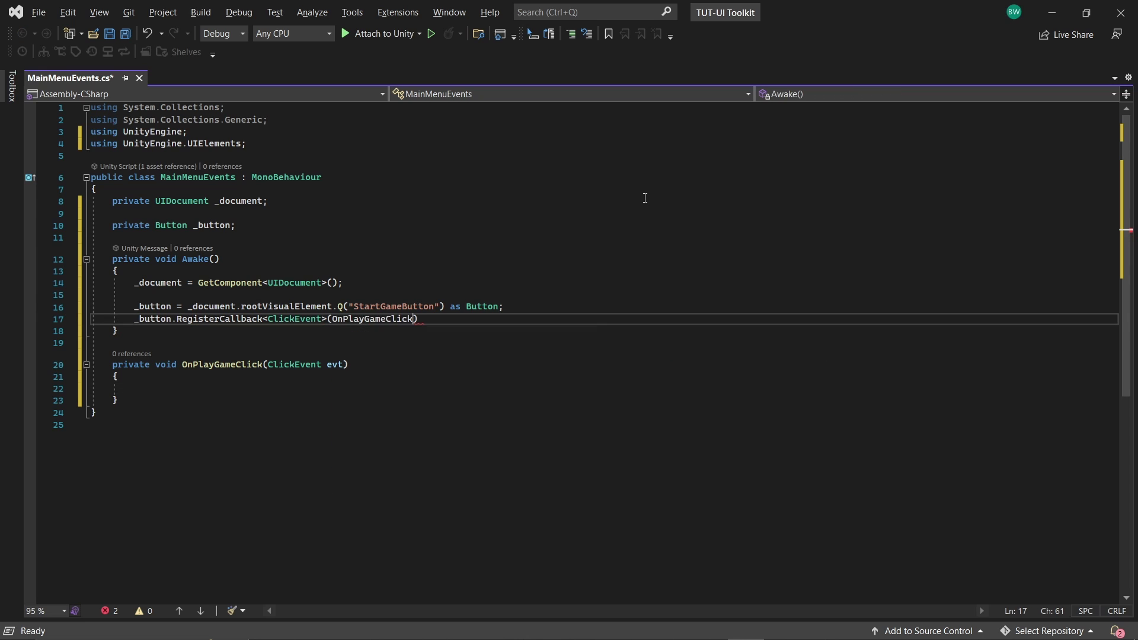
key("End")
type(";")
key("ctrl+s")
key("Down")
key("Down")
key("Down")
key("Down")
key("Down")
type("Debug.Log(\"")
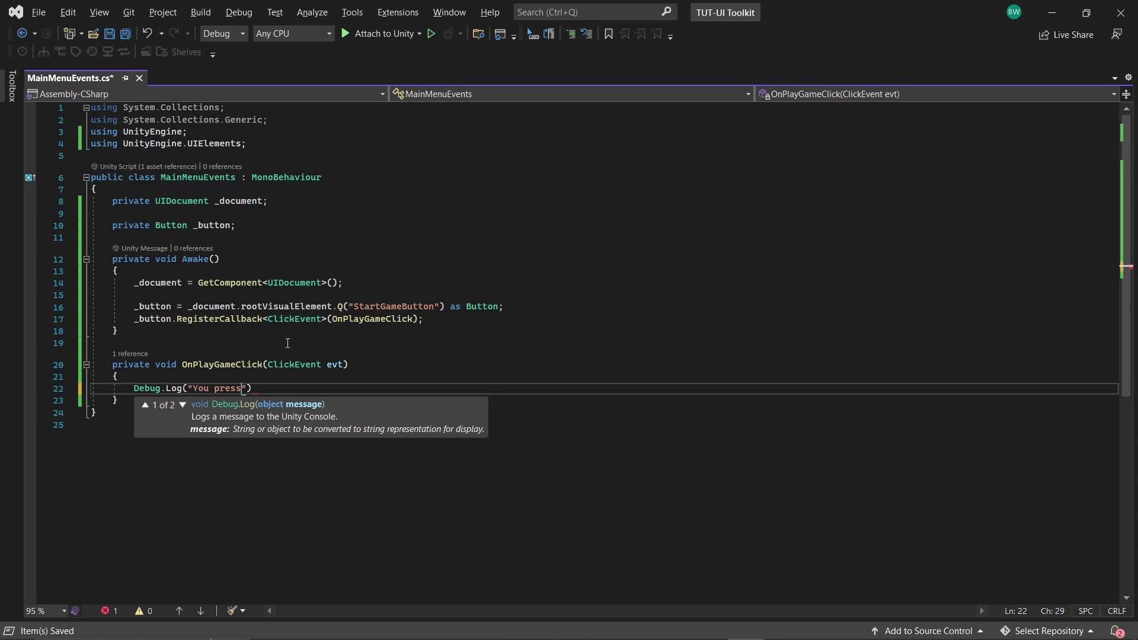
key("End")
type(";")
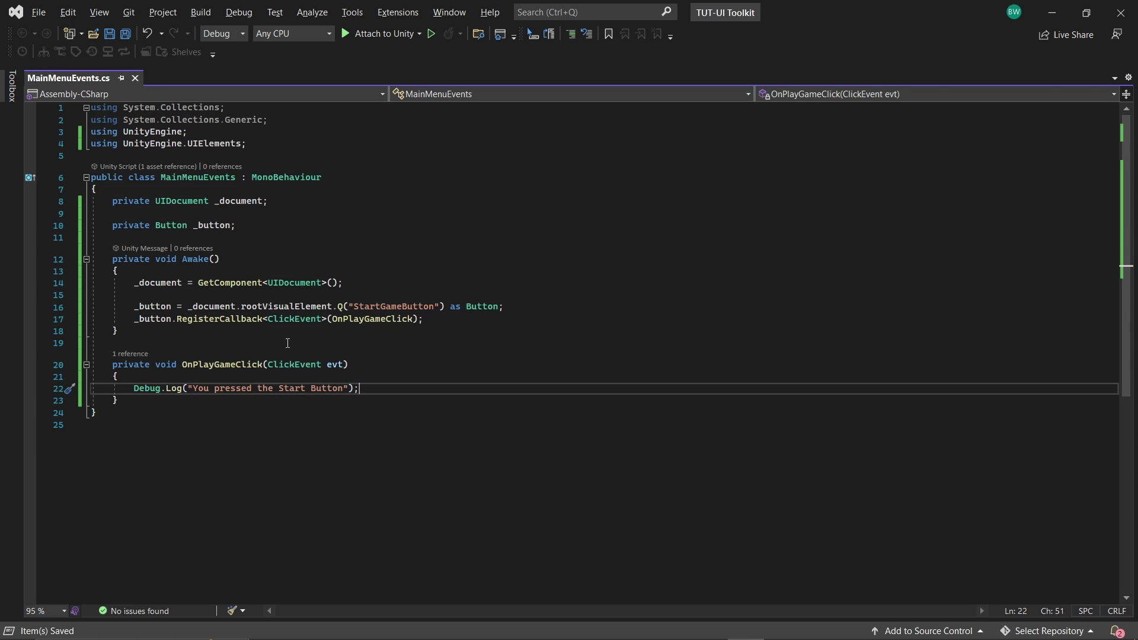
- Add OnDisable calling _button.UnregisterCallback for OnPlayGameClick, and save the script
left_click(288, 343)
key("Return")
key("Return")
key("Up")
type("ondi")
key("Tab")
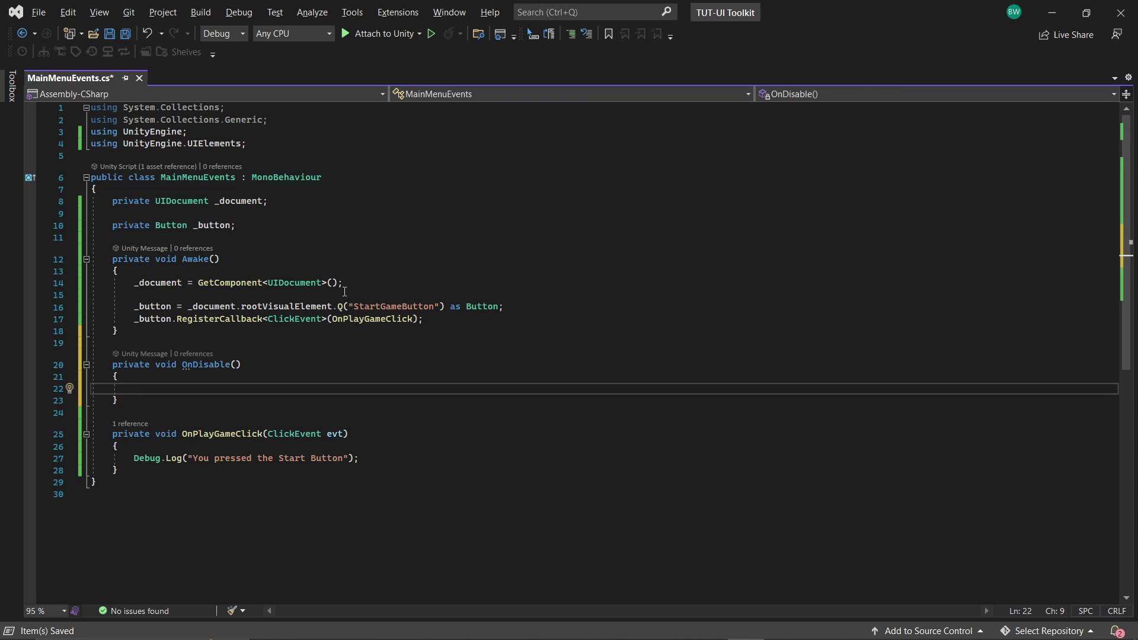
type("_button.unr")
key("Tab")
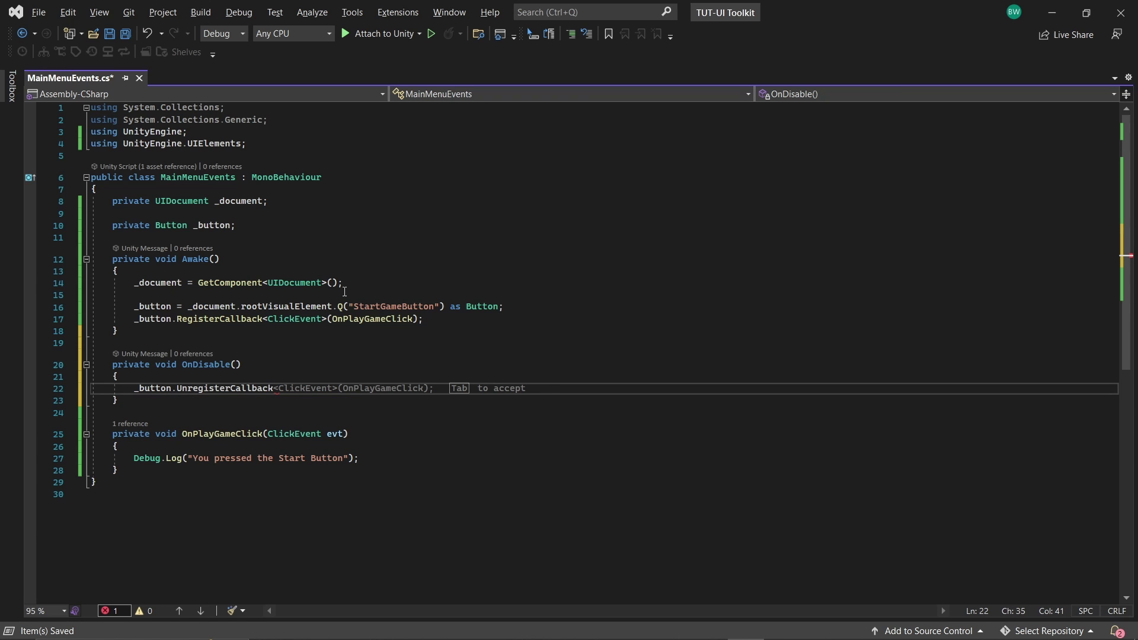
key("Tab")
key("ctrl+s")
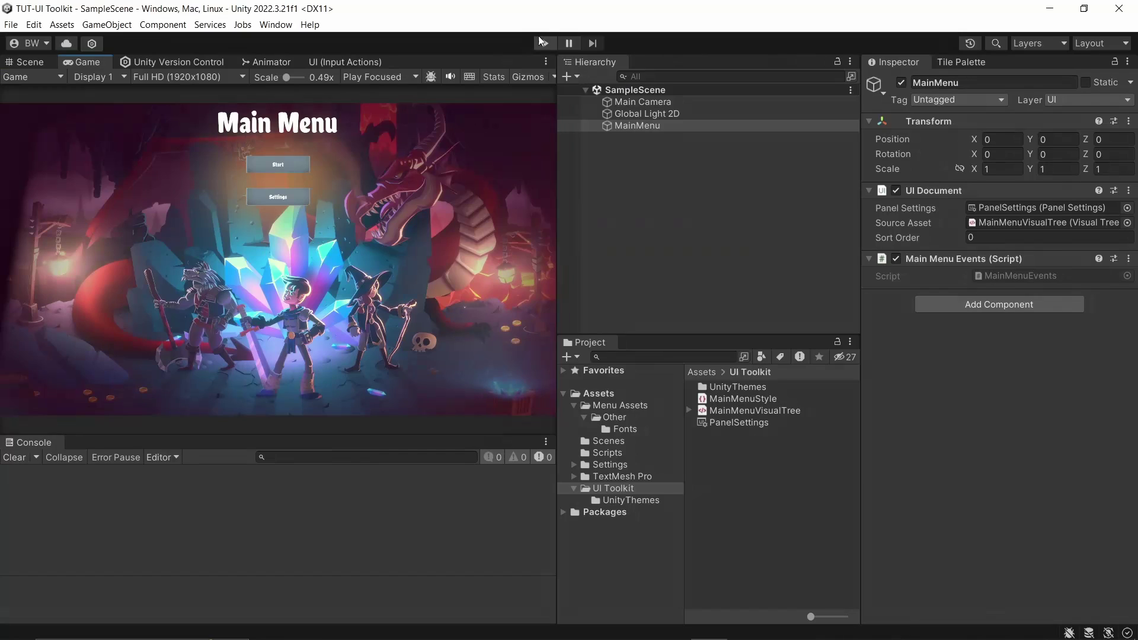
- Test the menu in Play mode by clicking Start, then stop
left_click(544, 44)
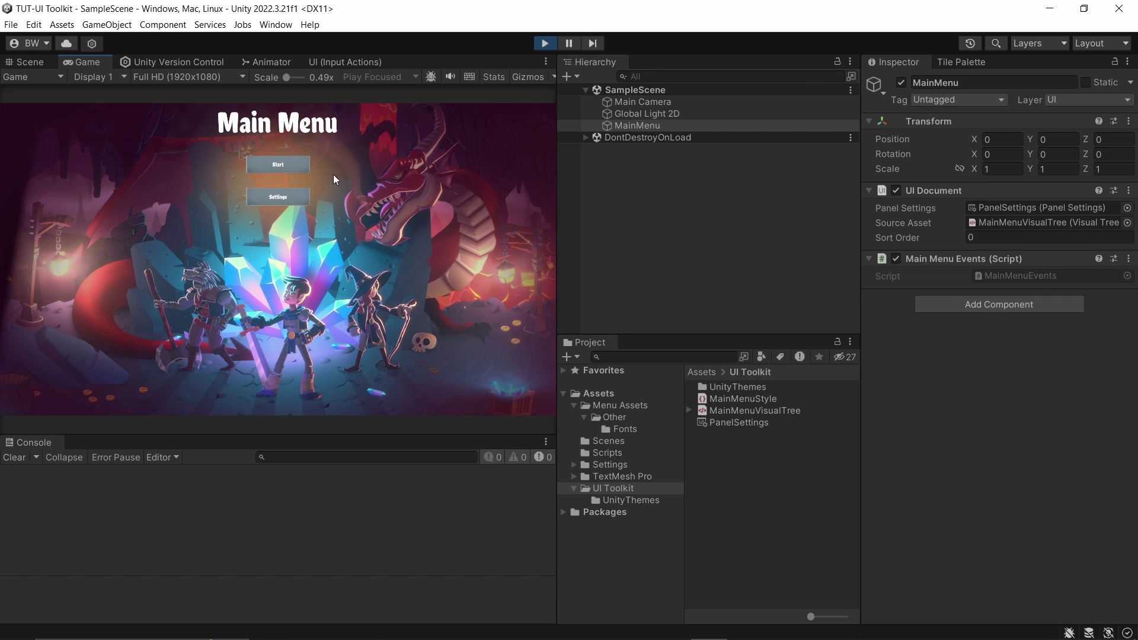
left_click(279, 166)
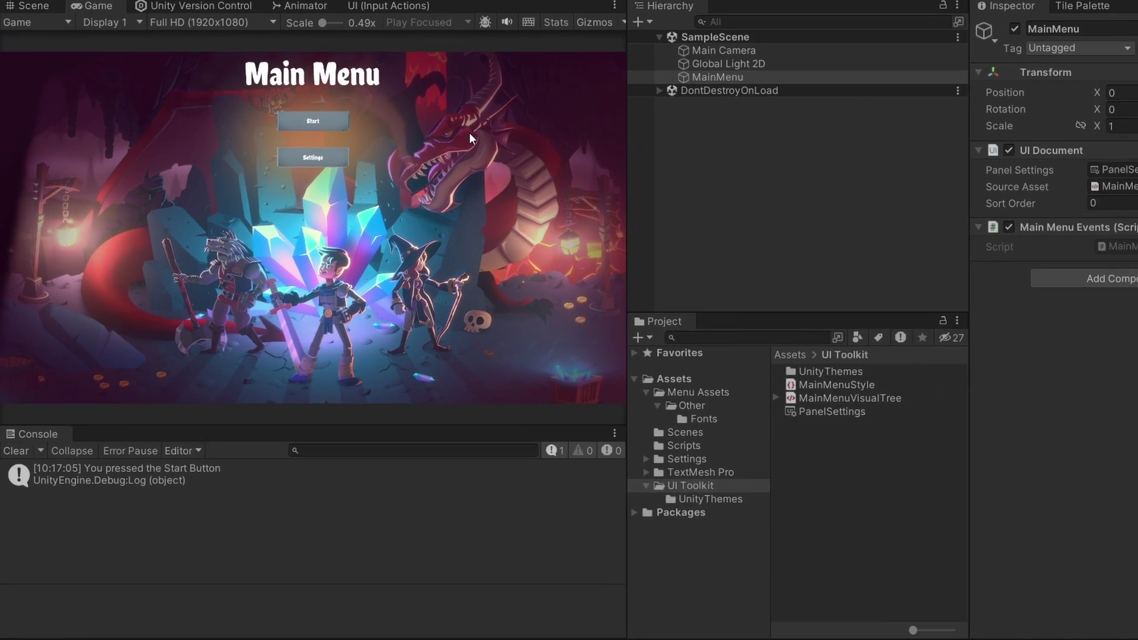
key("ctrl+p")
- Add an Event System using InputSystemUIInputModule with the UI actions asset, checking its Click bindings
right_click(649, 171)
mouse_move(706, 446)
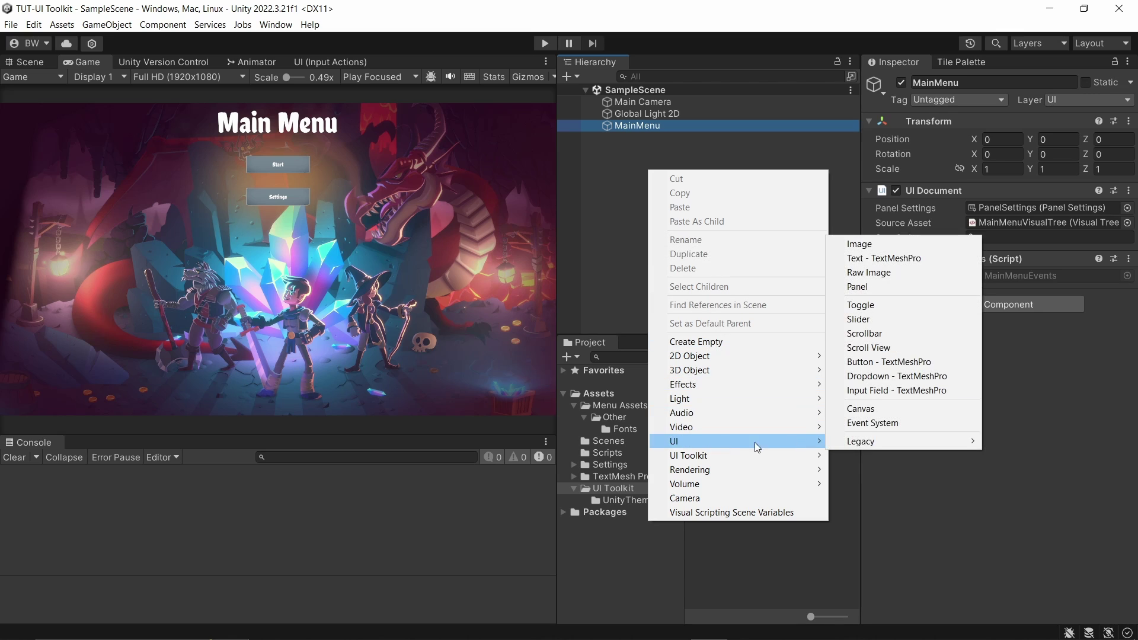
left_click(883, 423)
left_click(989, 354)
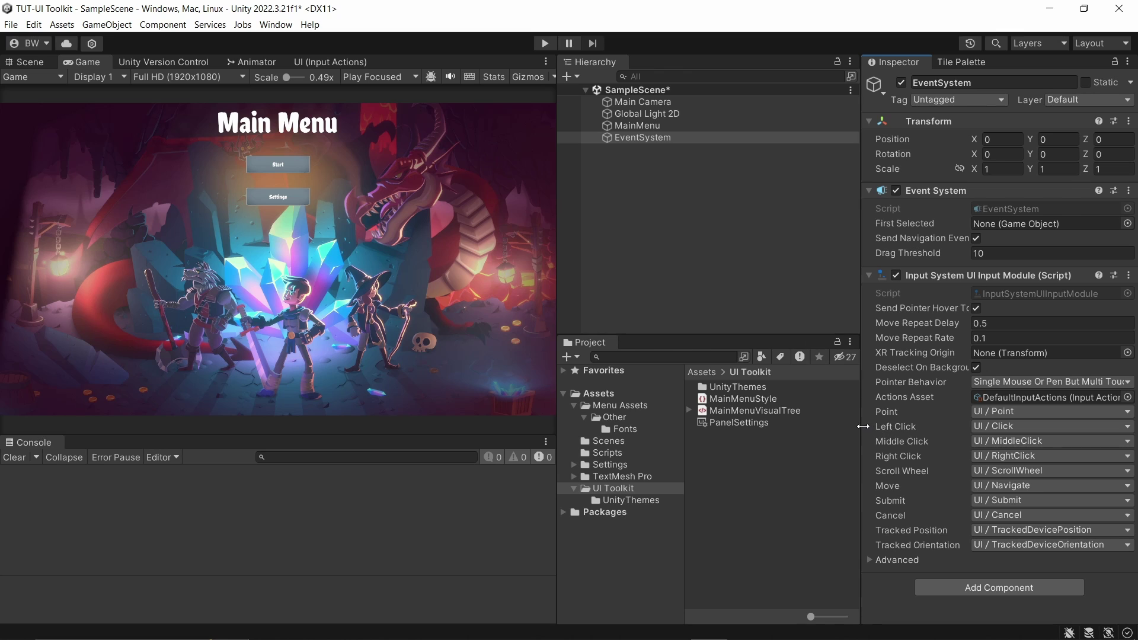
left_click(1127, 397)
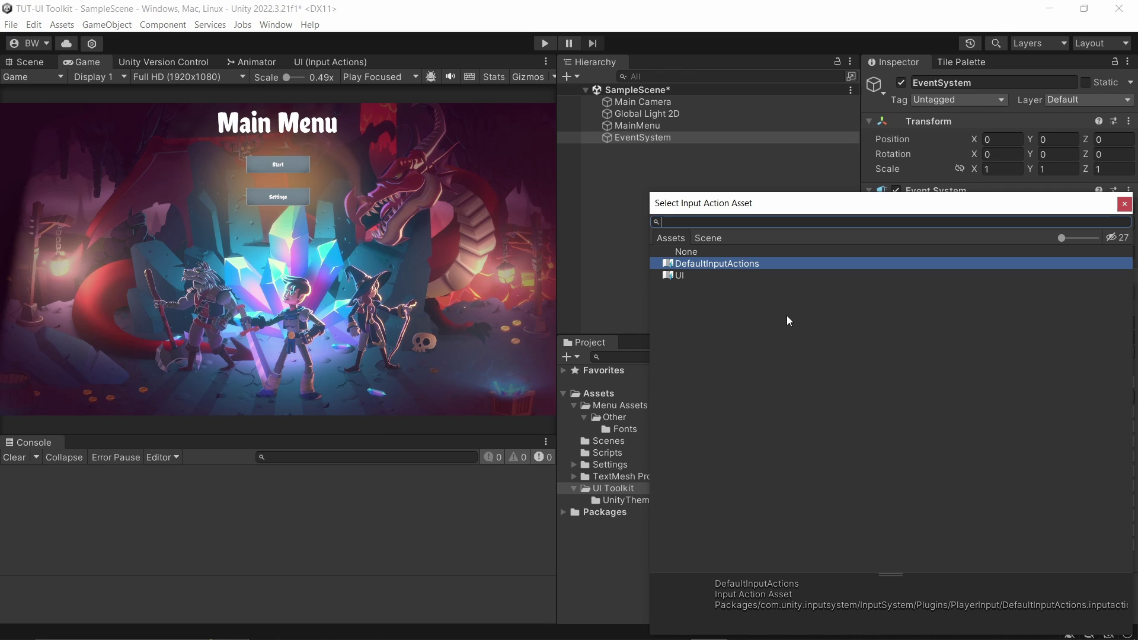
double_click(700, 274)
double_click(992, 396)
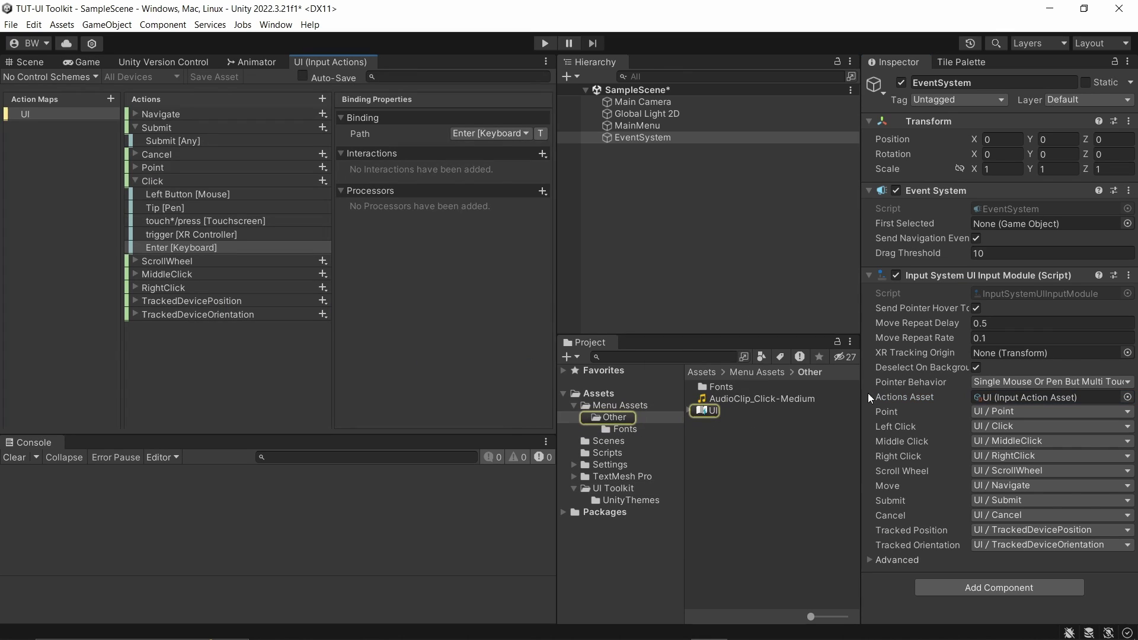
left_click(175, 249)
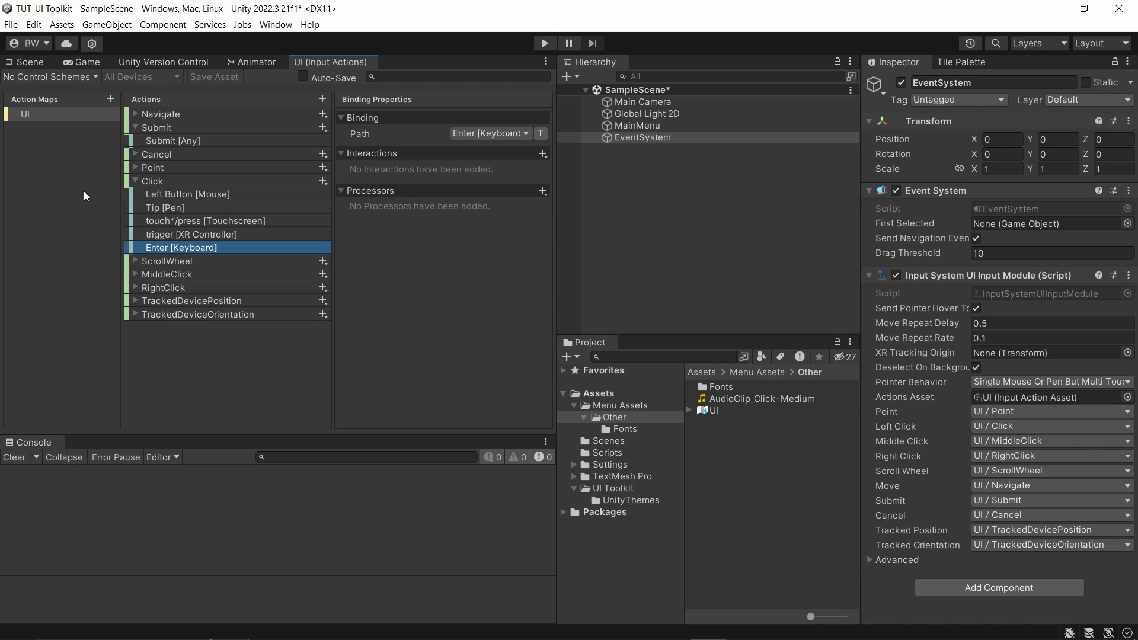
- Play again and click Start to verify the log message appears
left_click(81, 62)
left_click(544, 44)
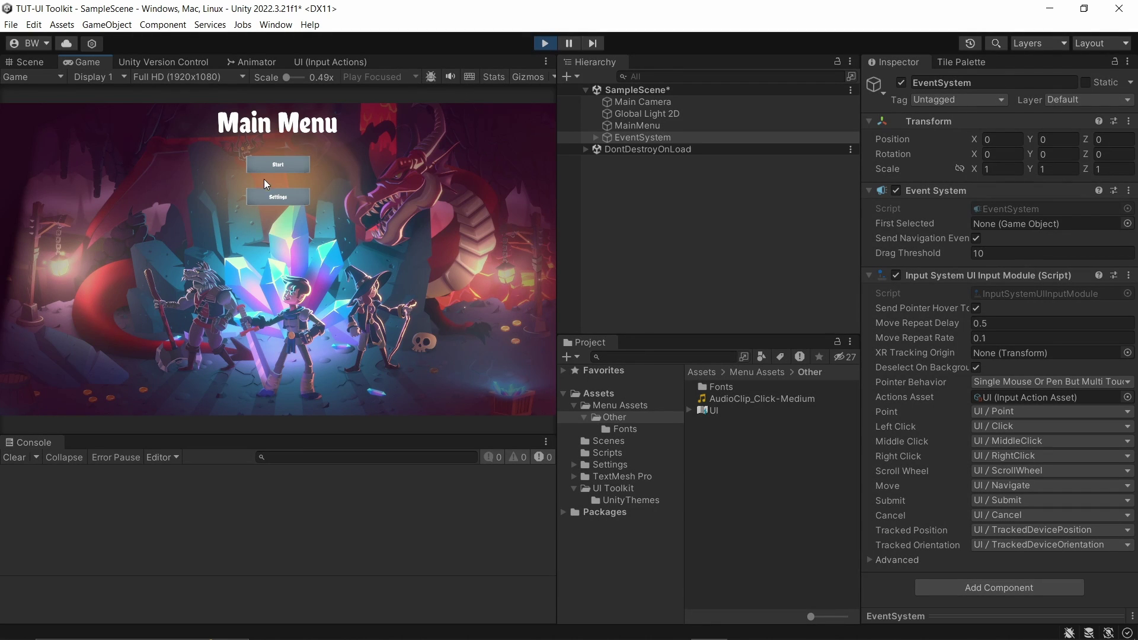
left_click(274, 166)
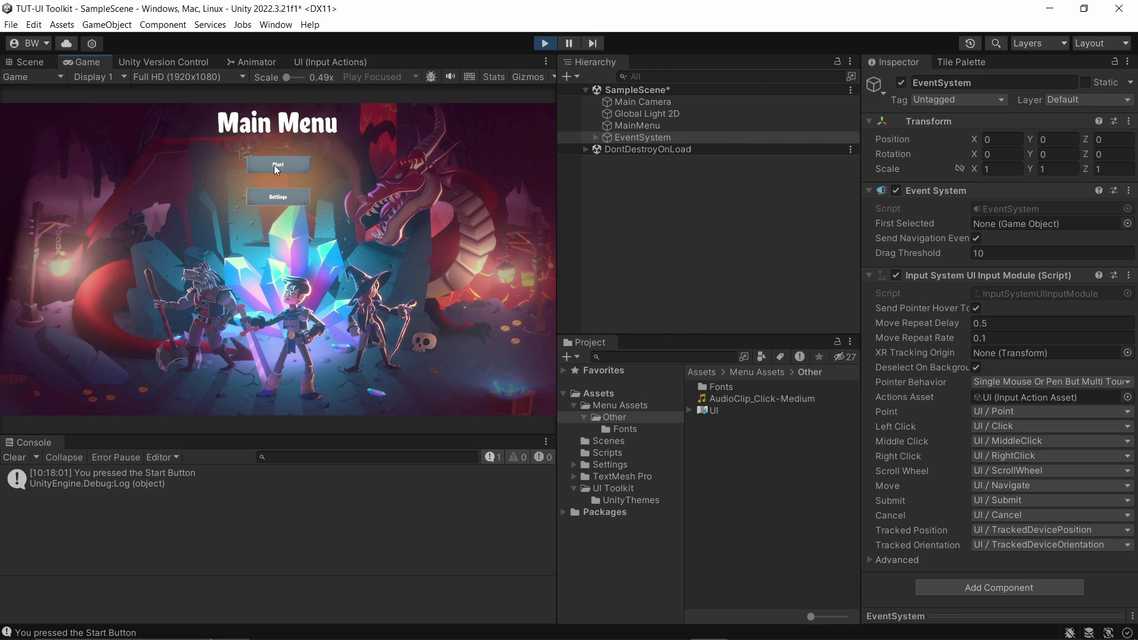
key("ctrl+p")
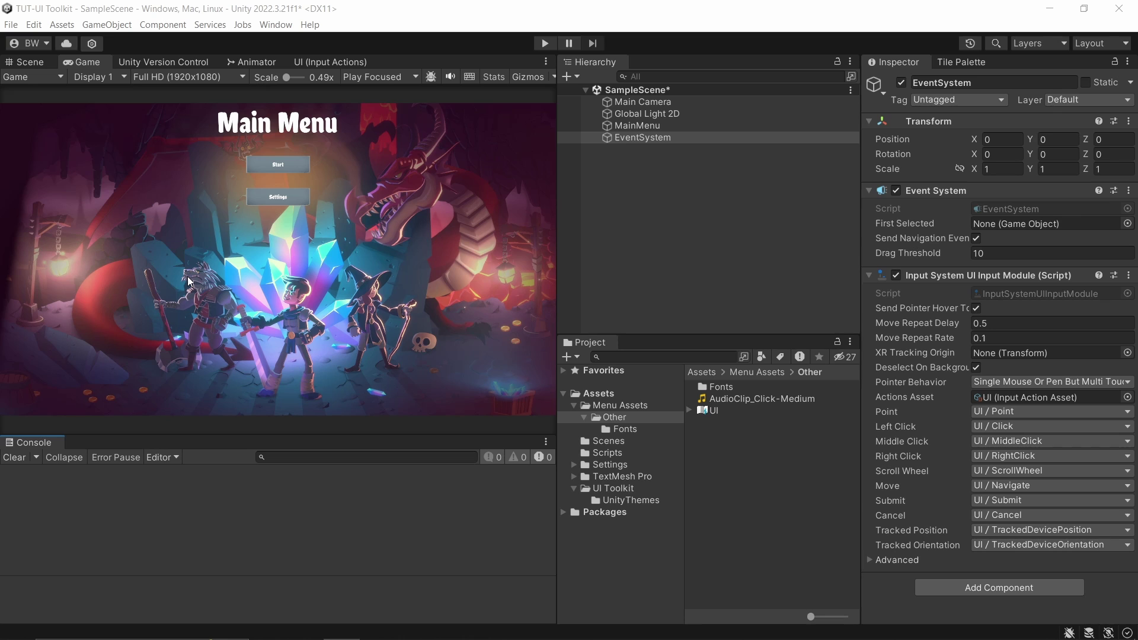
- Add a private List<Button> _menuButtons = new List<Button>() field and save
left_click(745, 633)
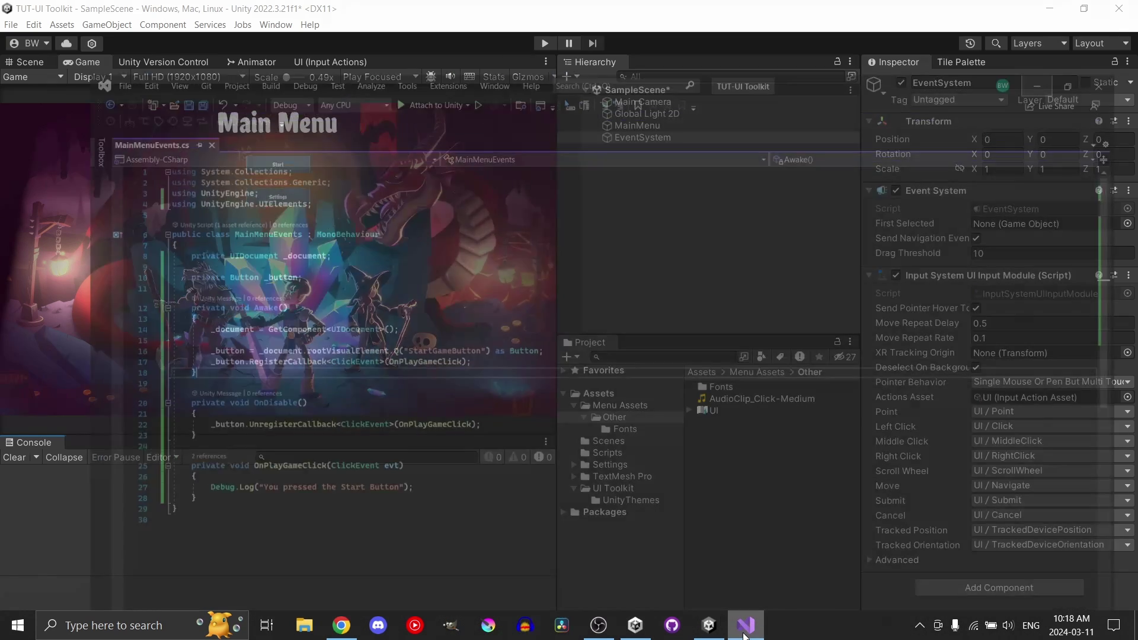
left_click(480, 225)
key("Return")
key("Return")
type("pr")
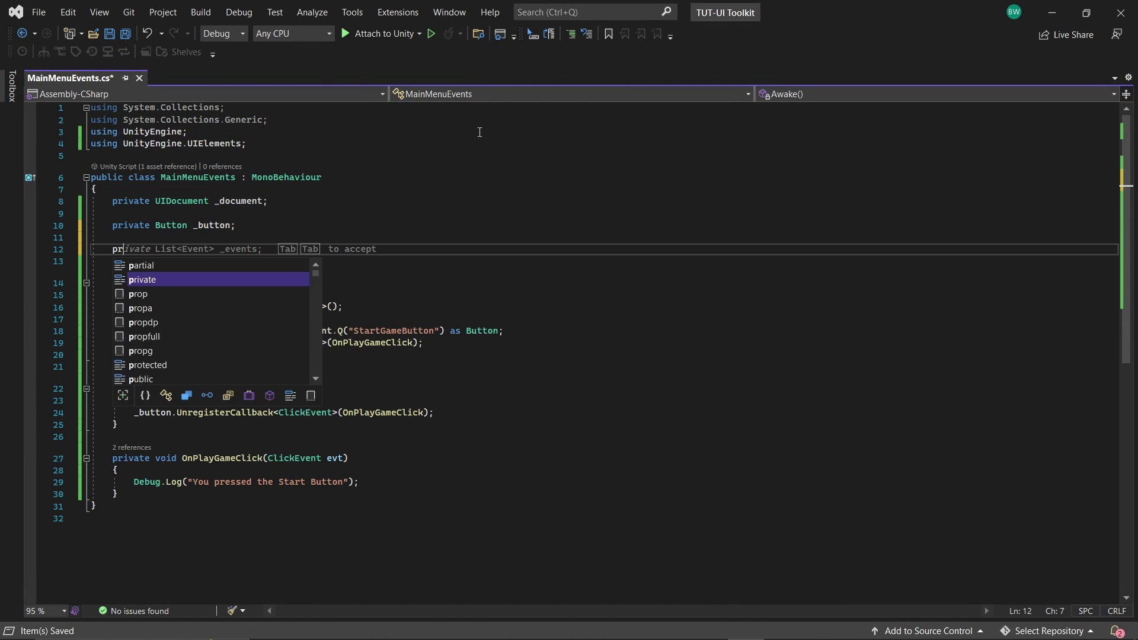
type("ivate List<Button> _")
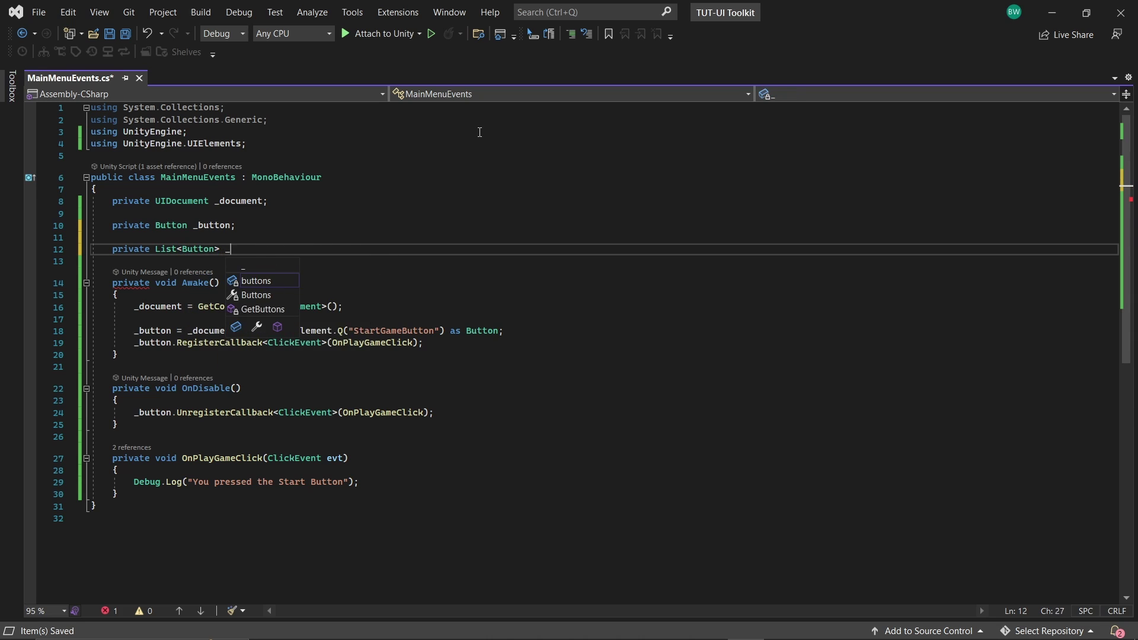
type("menuButtons = new List<Button>();")
key("ctrl+s")
- In Awake, set _menuButtons = _document.rootVisualElement.Query<Button>().ToList()
left_click(592, 343)
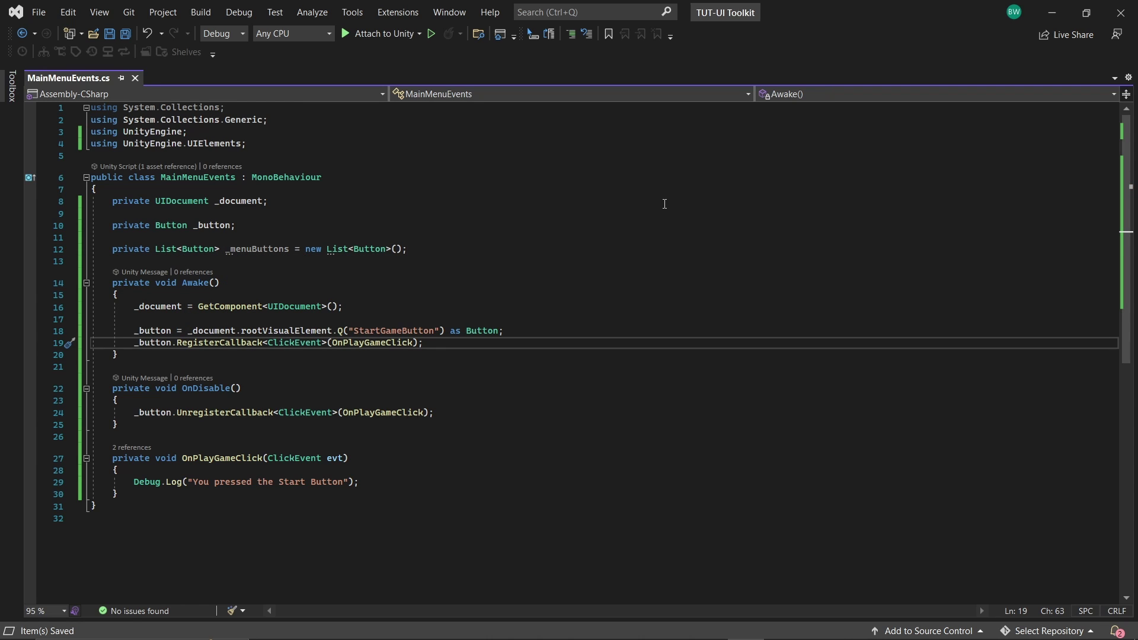
key("Return")
key("Return")
type("_menuButtons = _document.")
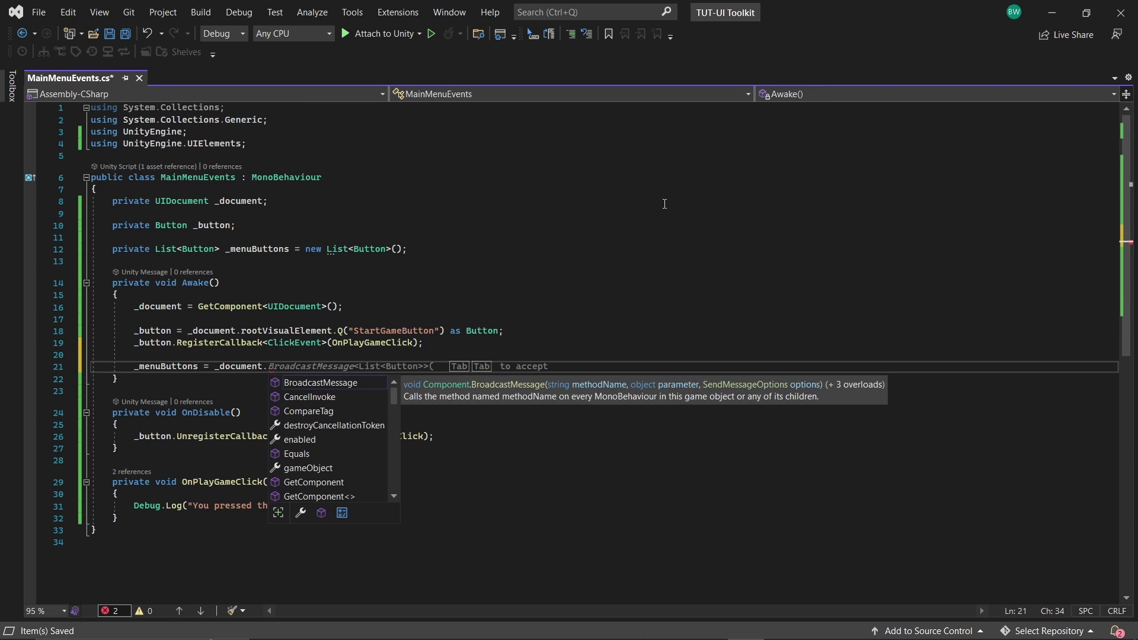
type("rootr")
key("Tab")
type(".quer")
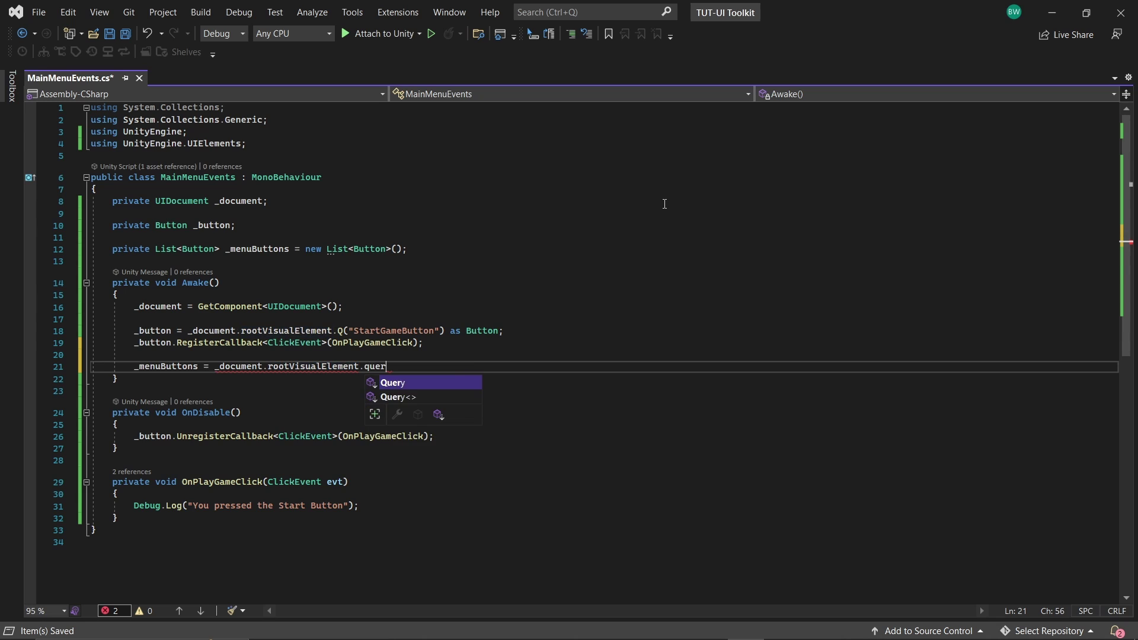
key("Tab")
type("<Button")
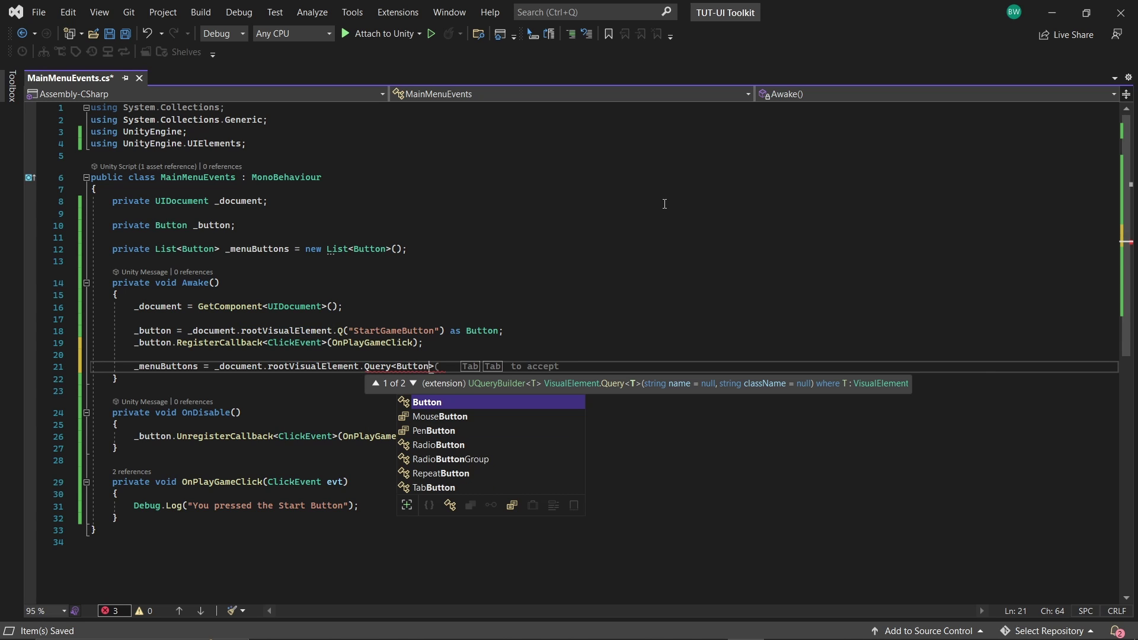
type(">().To")
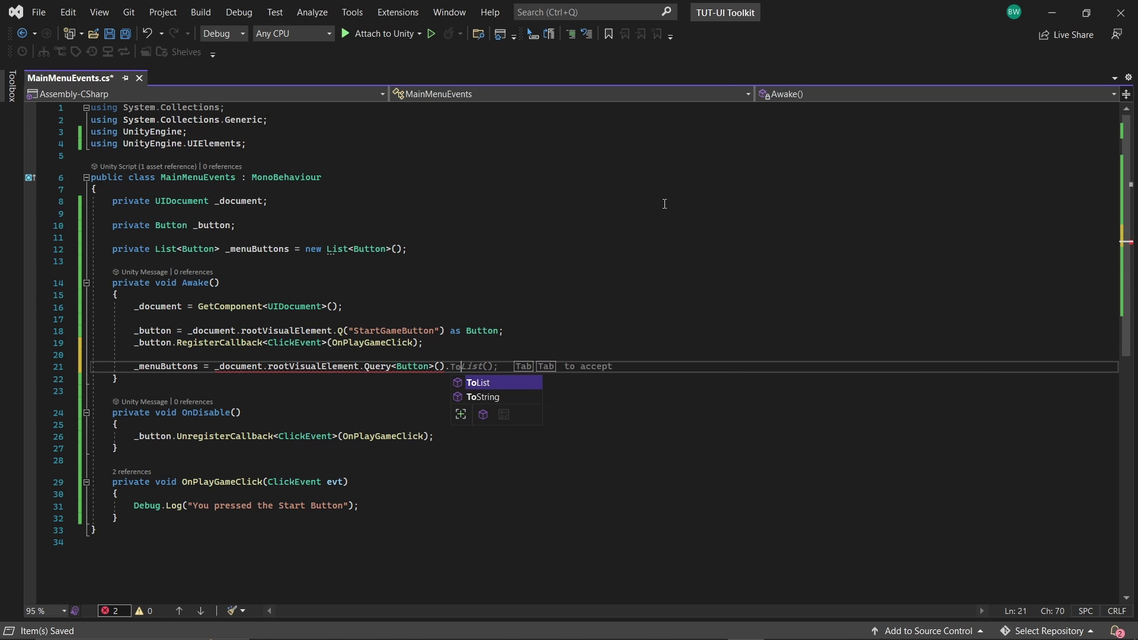
key("Tab")
- Add a for loop over _menuButtons.Count calling _menuButtons[i].RegisterCallback<ClickEvent>(
key("Tab")
key("Return")
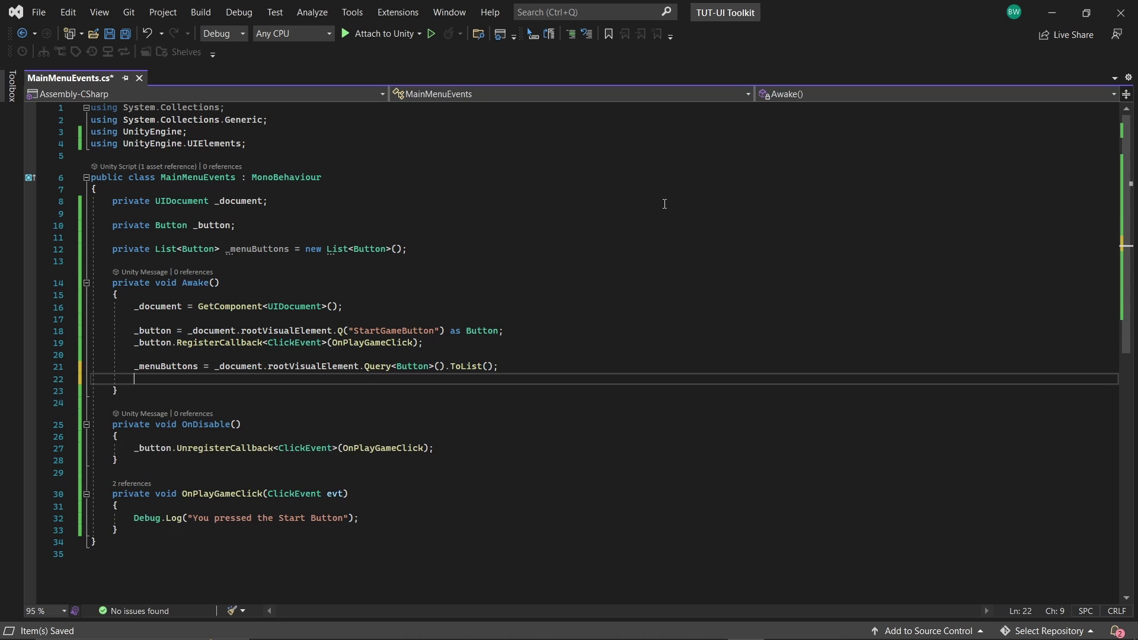
type("for")
key("Tab")
key("Tab")
key("Tab")
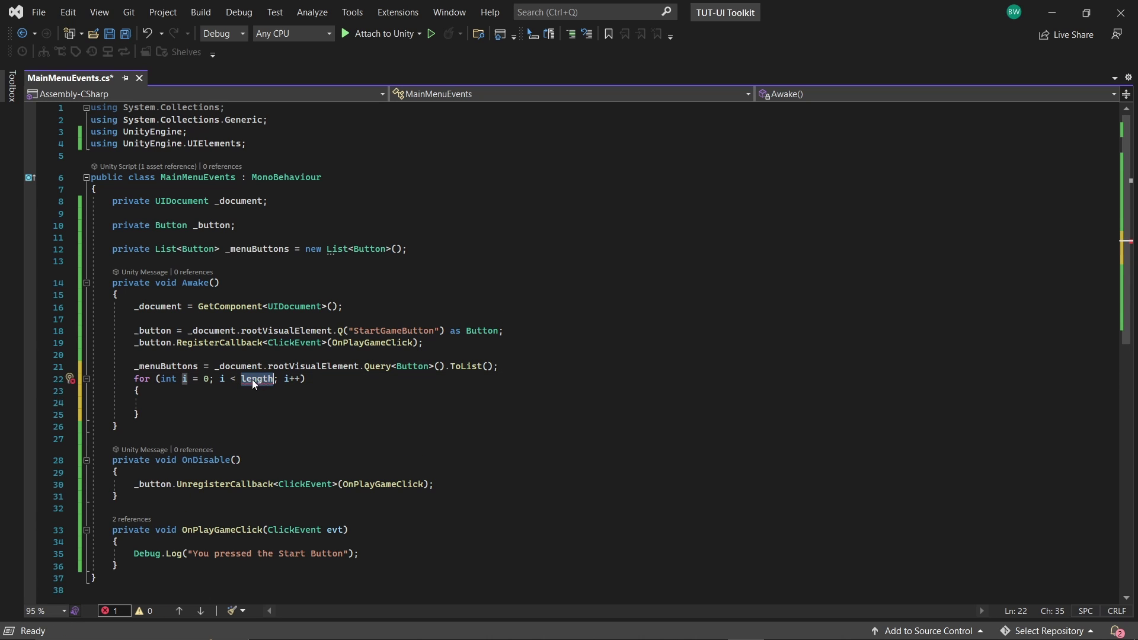
type("_menuButtons.Count")
key("Return")
type("_menuButtons")
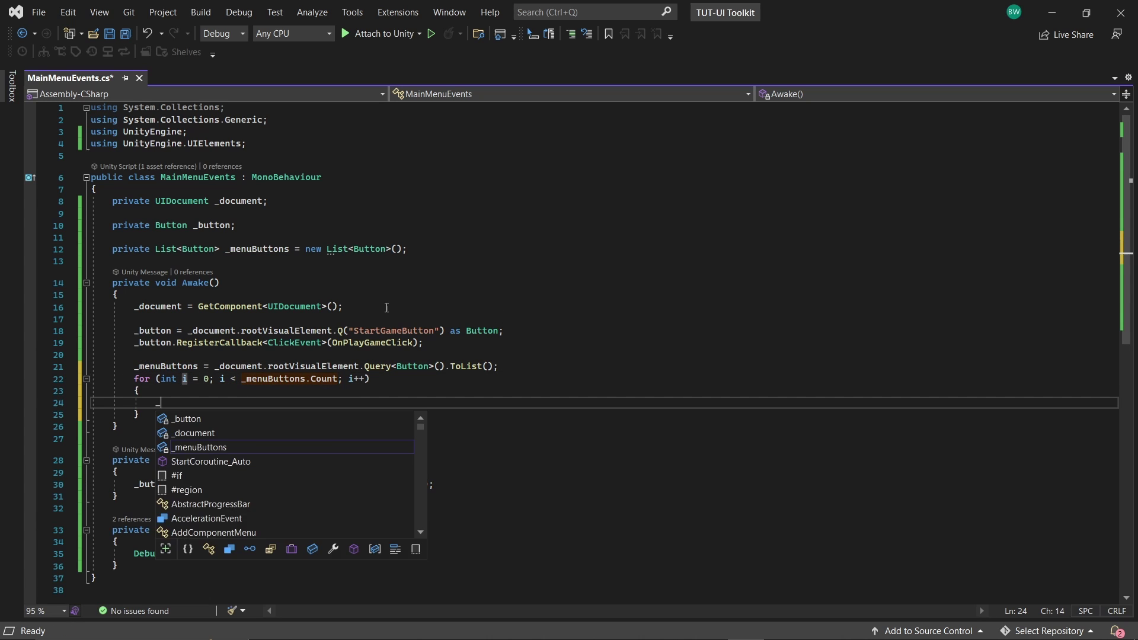
type("[i].RegisterCallback<")
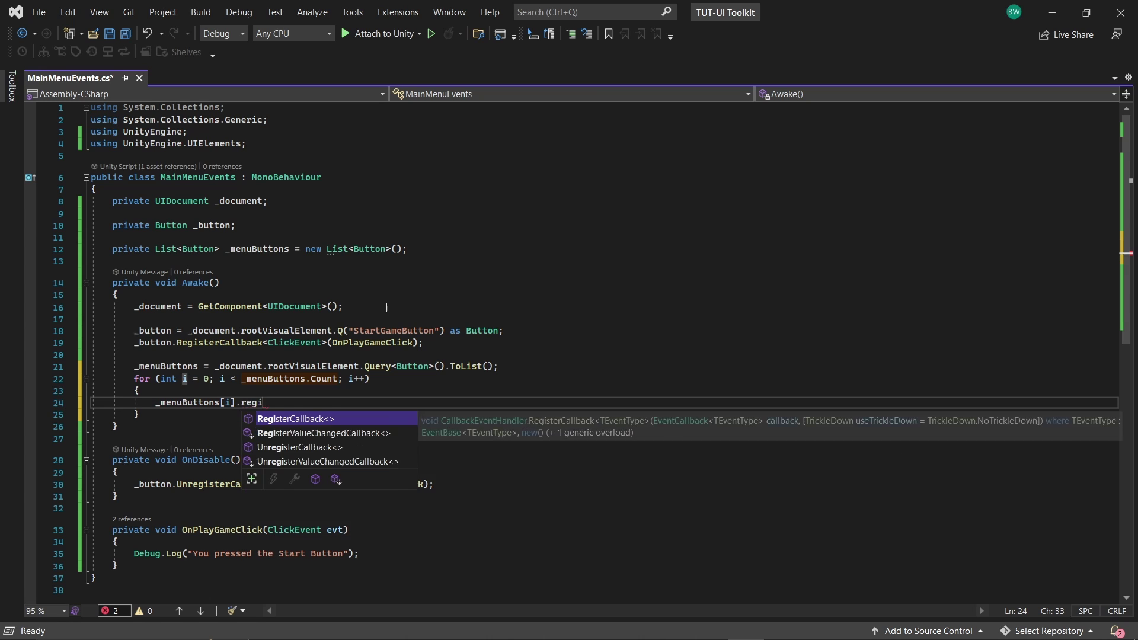
type("ClickEvent>")
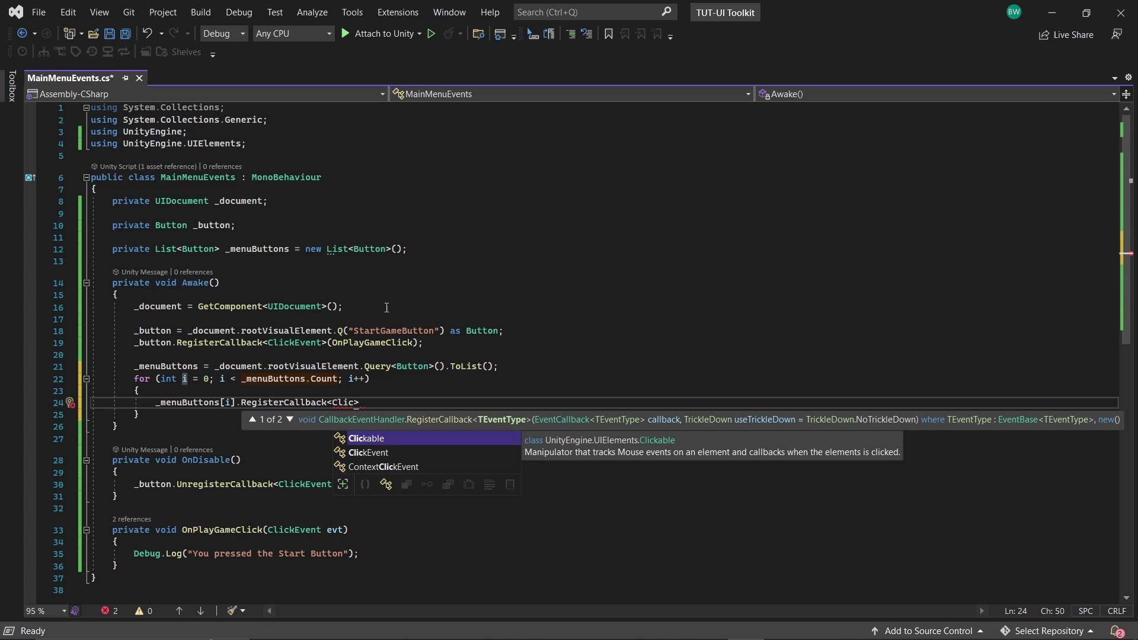
type("(")
scroll(387, 307, "down", 3)
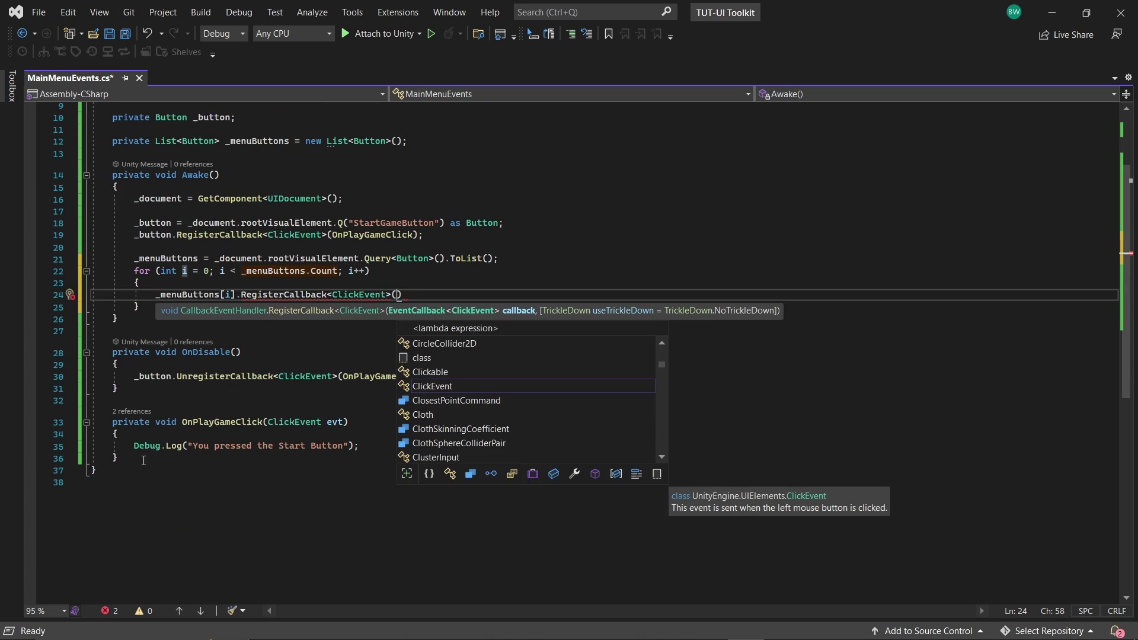
- Create an OnAllButtonsClick(ClickEvent evt) method and register it in the button loop
left_click(178, 458)
key("Return")
key("Return")
type("private void OnAllB")
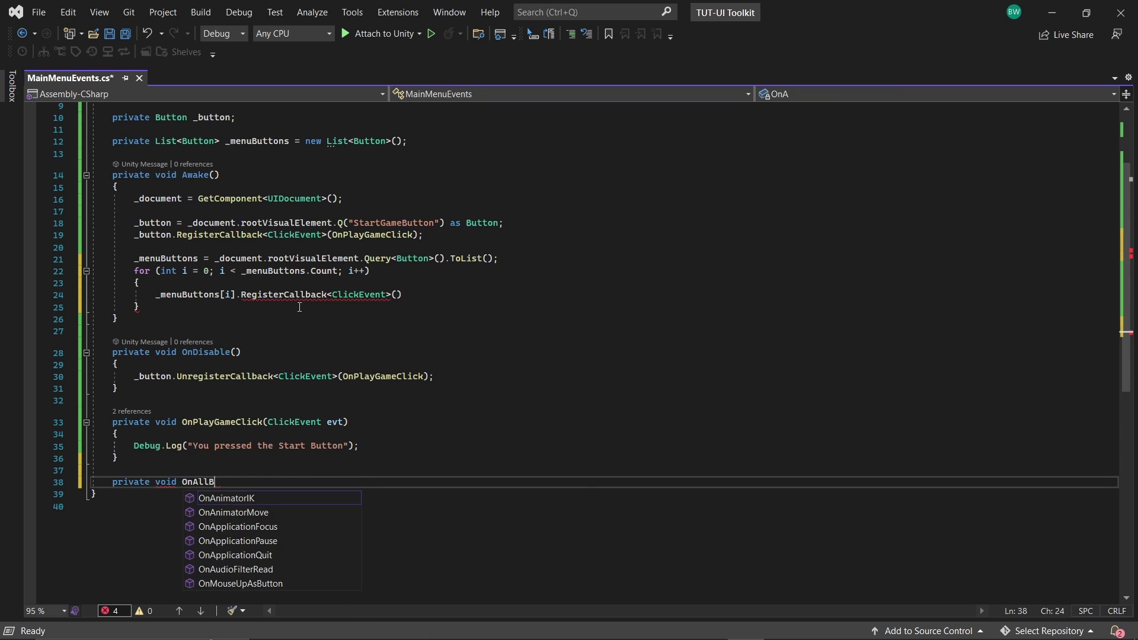
type("uttonsClick(ClickEvent evt)")
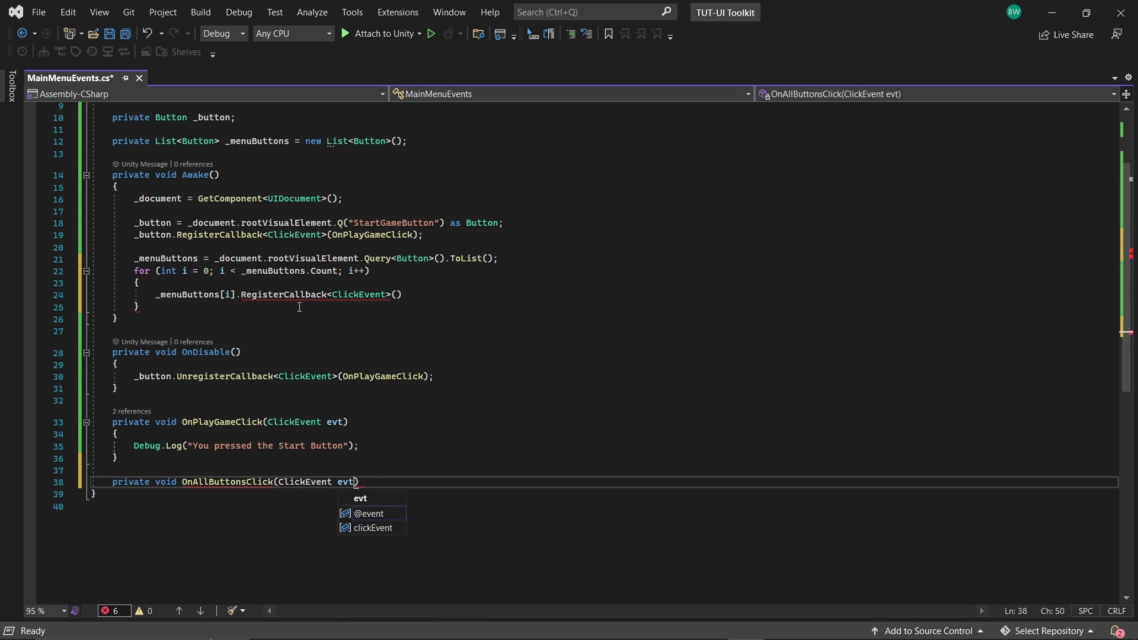
key("Return")
type("{")
- In OnDisable, loop over _menuButtons unregistering OnAllButtonsClick from each, then save
key("Return")
left_click(398, 295)
type("On")
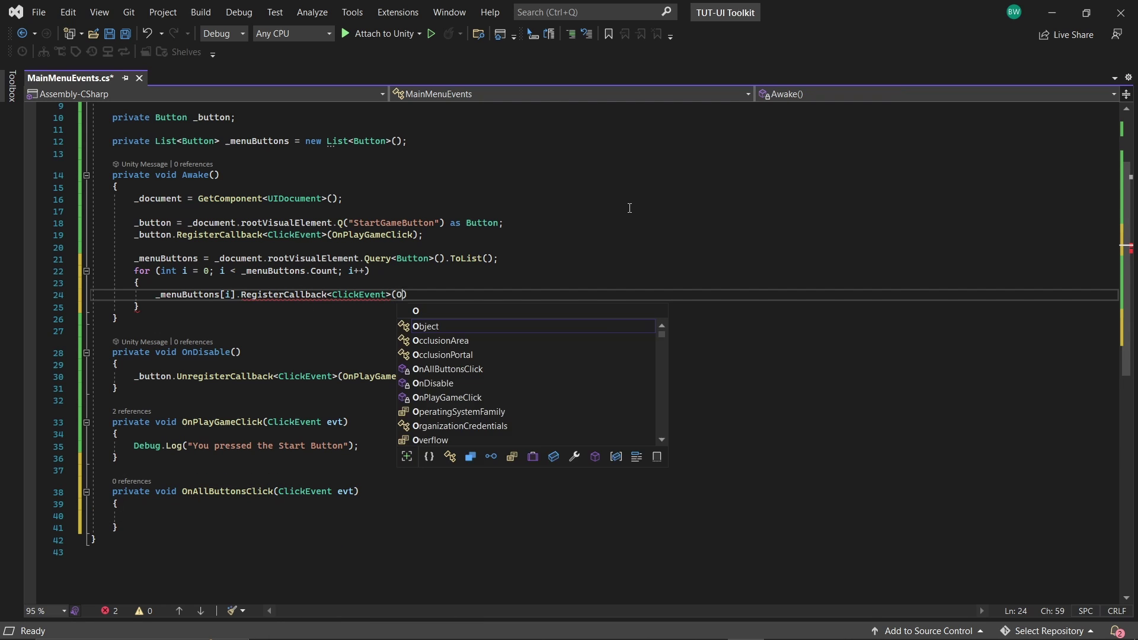
key("Tab")
type(");")
left_click(759, 376)
key("Return")
key("Return")
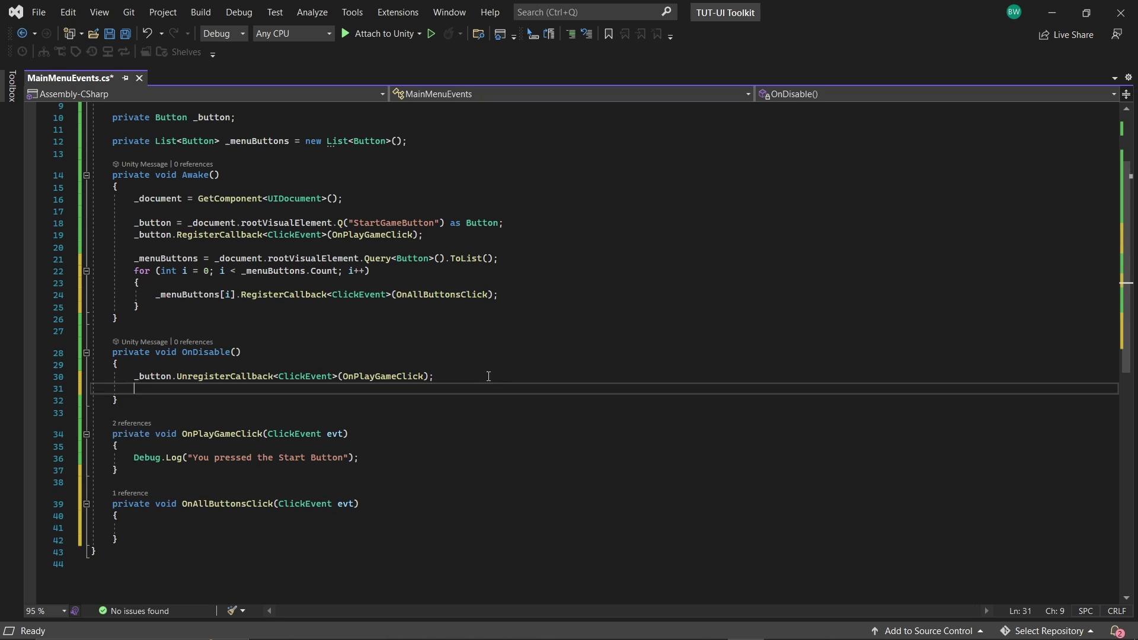
type("for")
key("Tab")
key("Tab")
key("Tab")
type("_menu")
key("Tab")
type(".Cou")
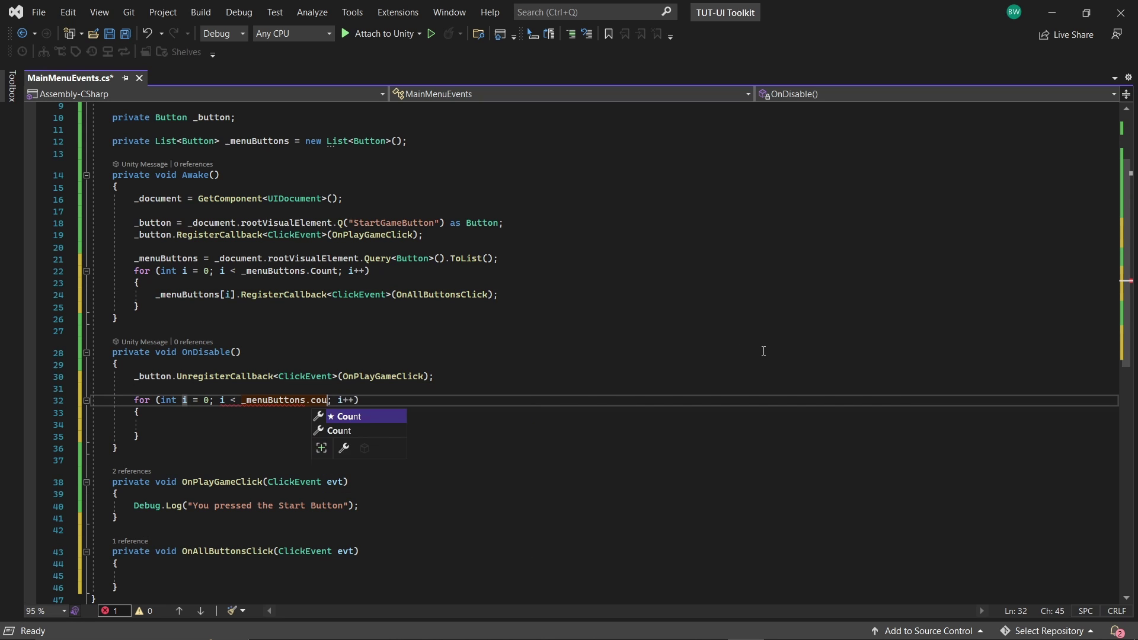
key("Tab")
key("Return")
type("_menuButtons[i].unre")
key("Tab")
type("<Cl")
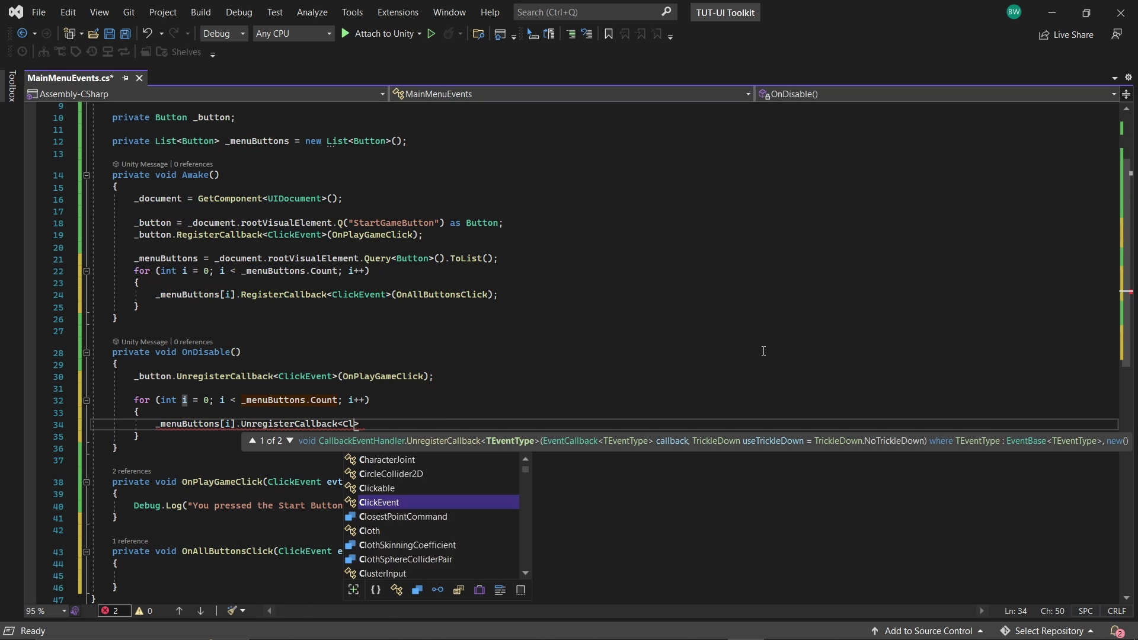
key("Tab")
type(">(")
type("OnA")
key("Tab")
type(");")
key("ctrl+s")
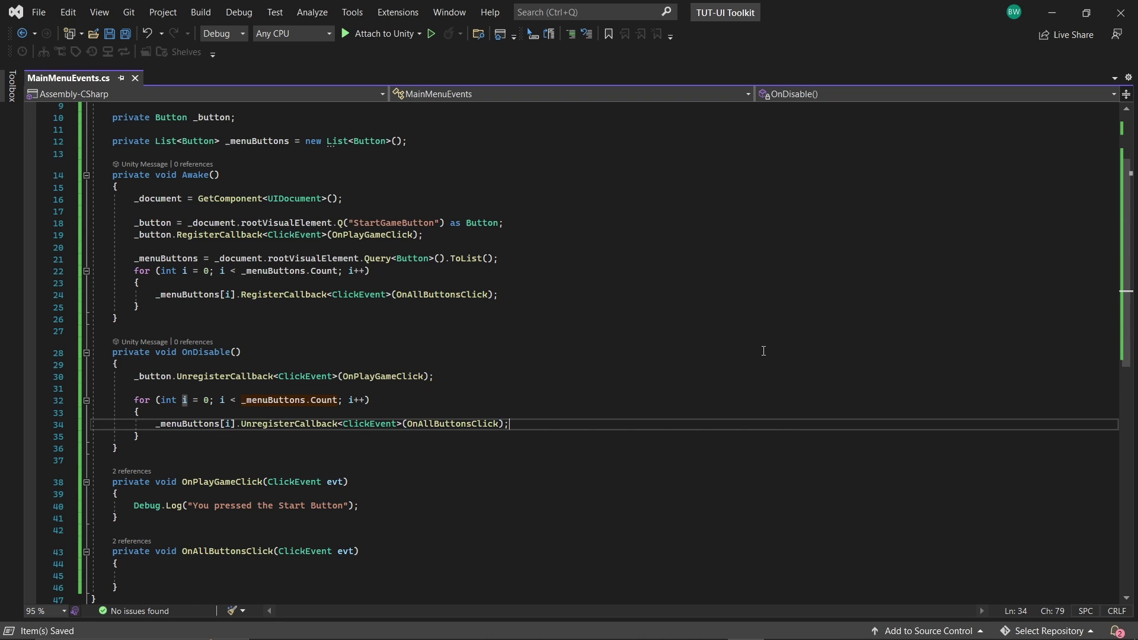
- Add a private AudioSource _audioSource field, assigned via GetComponent<AudioSource>() in Awake
scroll(763, 350, "up", 3)
left_click(502, 249)
key("Return")
key("Return")
type("p")
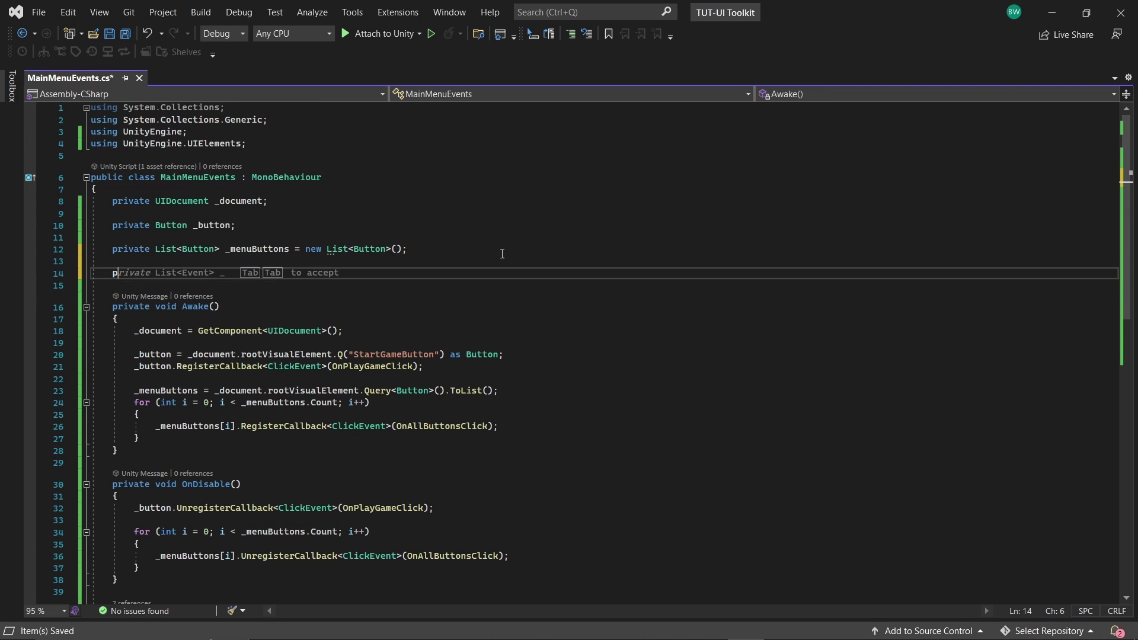
type("rivate AudioS")
key("Tab")
key("Tab")
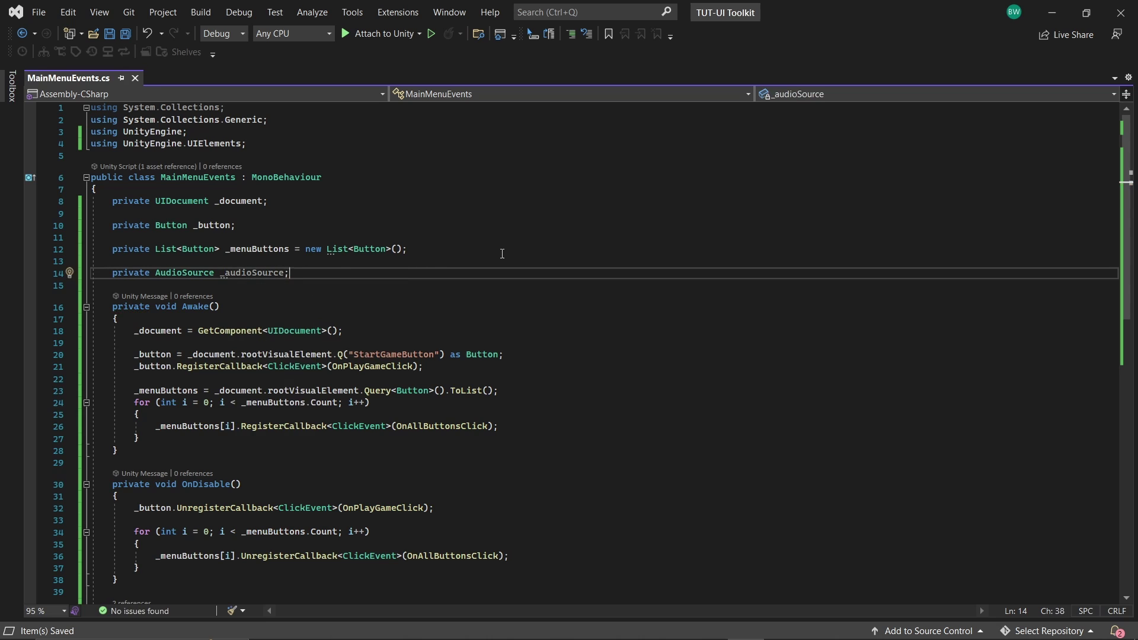
type(";")
left_click(369, 319)
key("ctrl+s")
key("Return")
type("_audioSource = GetComponent<AudioSource>();")
- Make OnAllButtonsClick call _audioSource.Play() and save the script
scroll(191, 452, "down", 7)
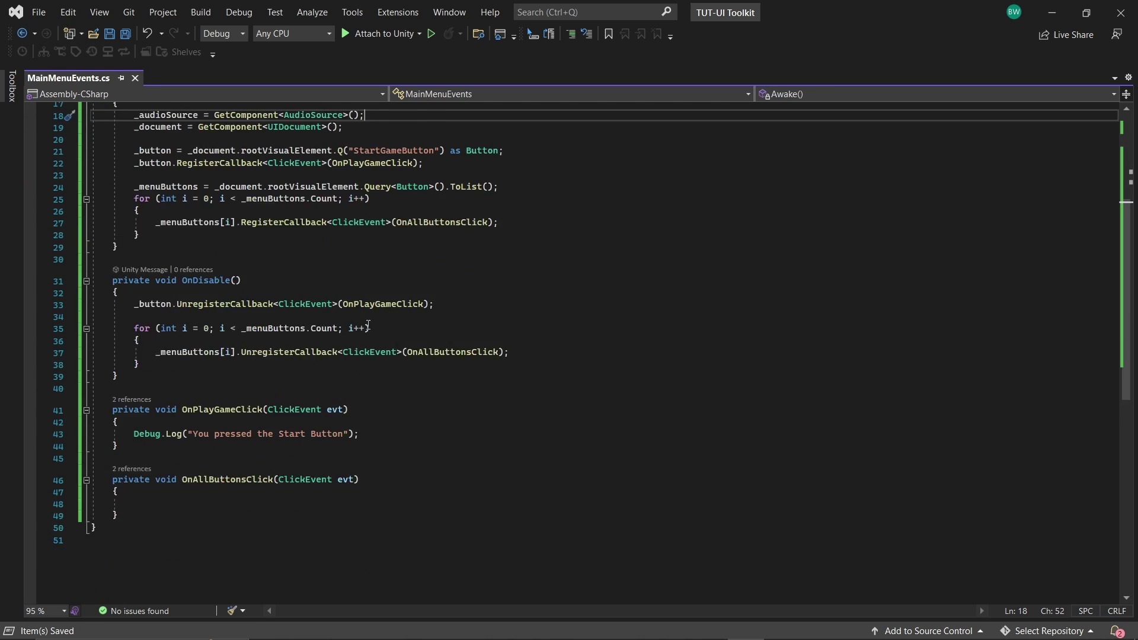
left_click(191, 467)
type("_audioSource")
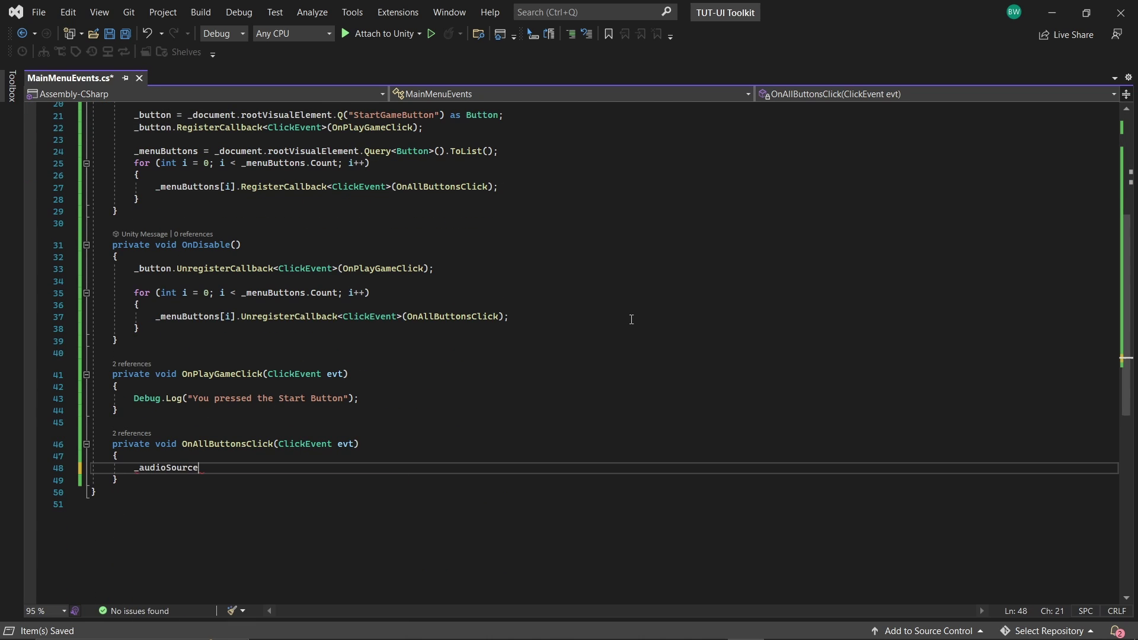
type(".play")
key("Tab")
key("ctrl+s")
key("alt+Tab")
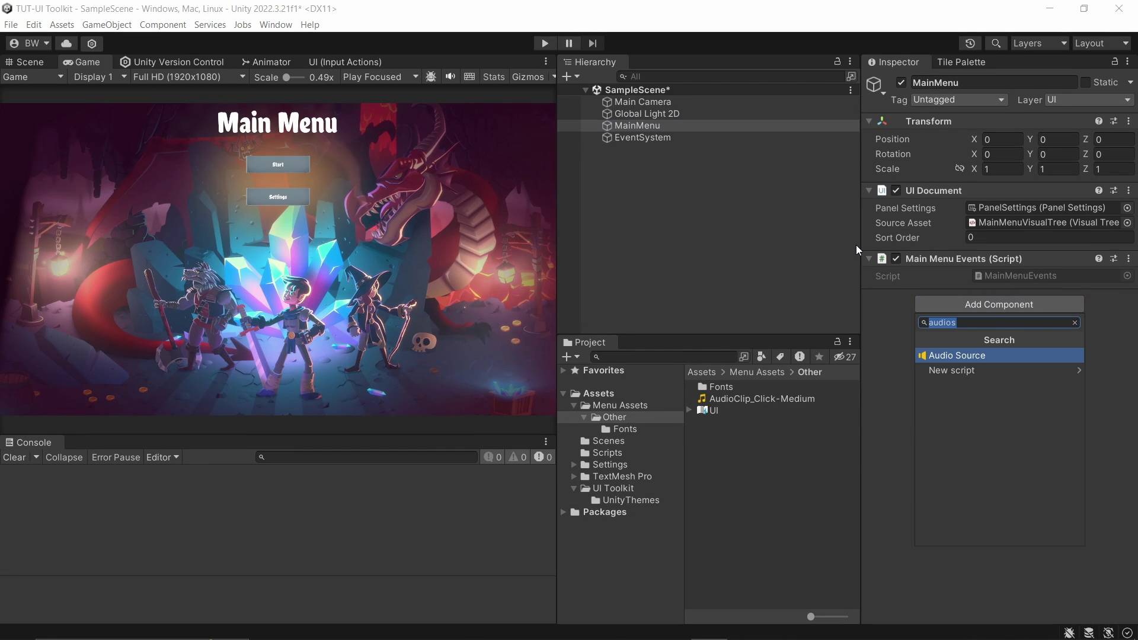
- Add an Audio Source to MainMenu with AudioClip_Click-Medium and Play On Awake off, then test in Play mode
left_click(948, 296)
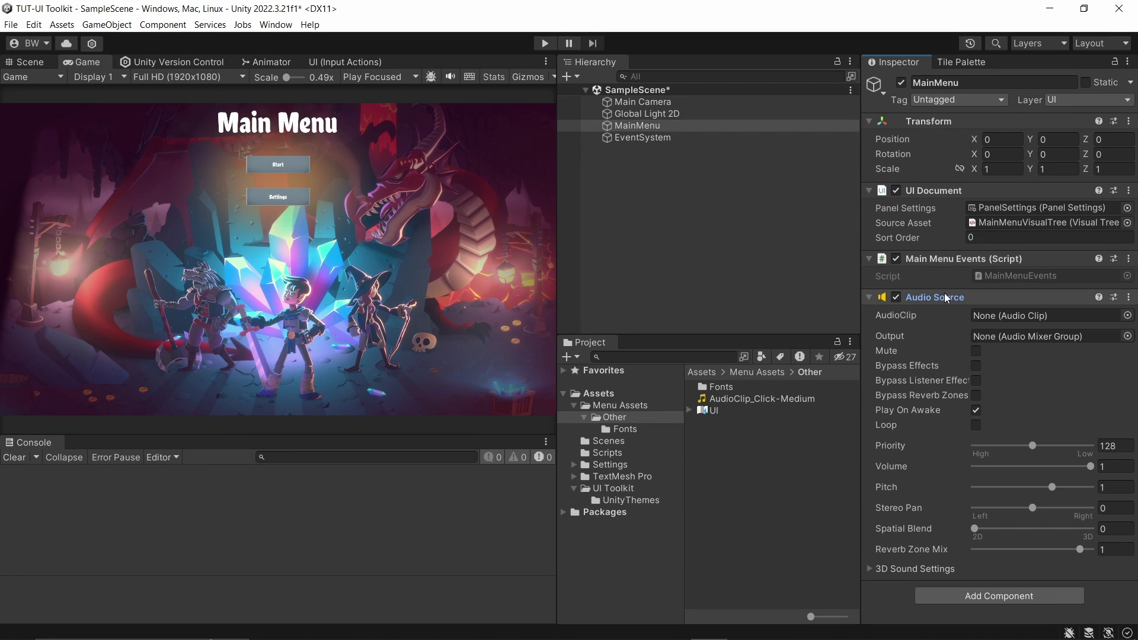
left_click_drag(963, 325, 1008, 315)
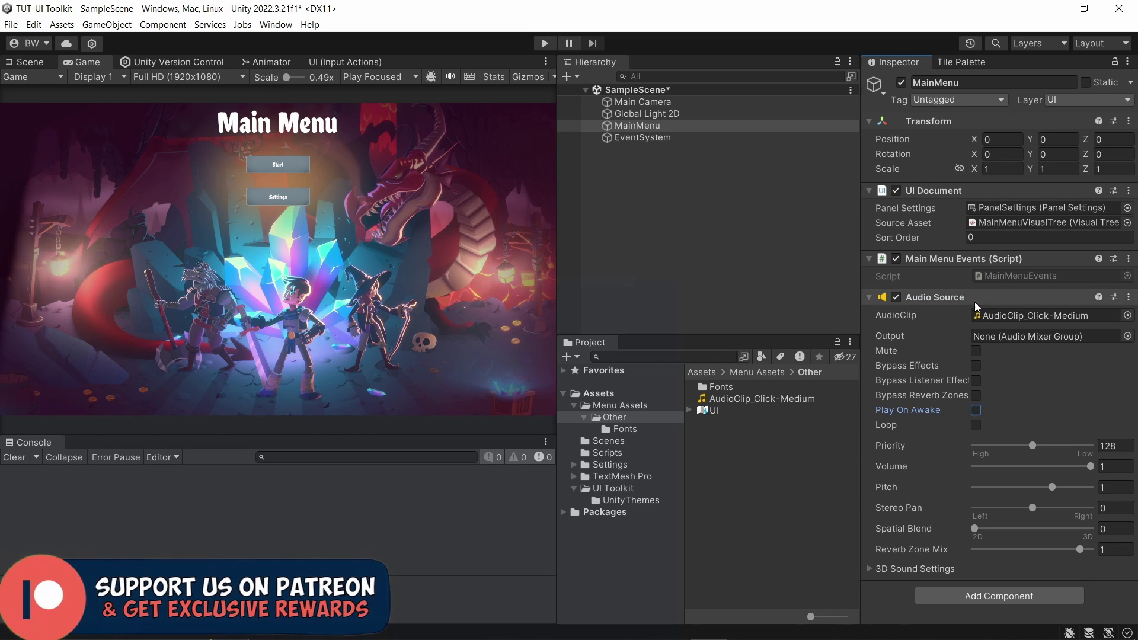
left_click(948, 297)
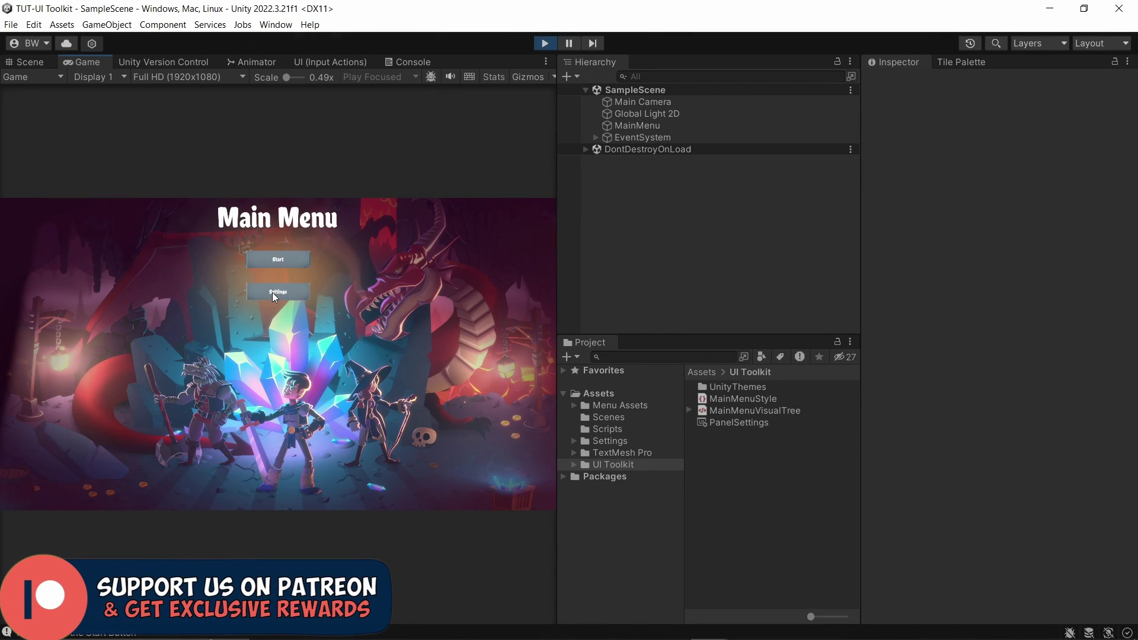
left_click(550, 45)
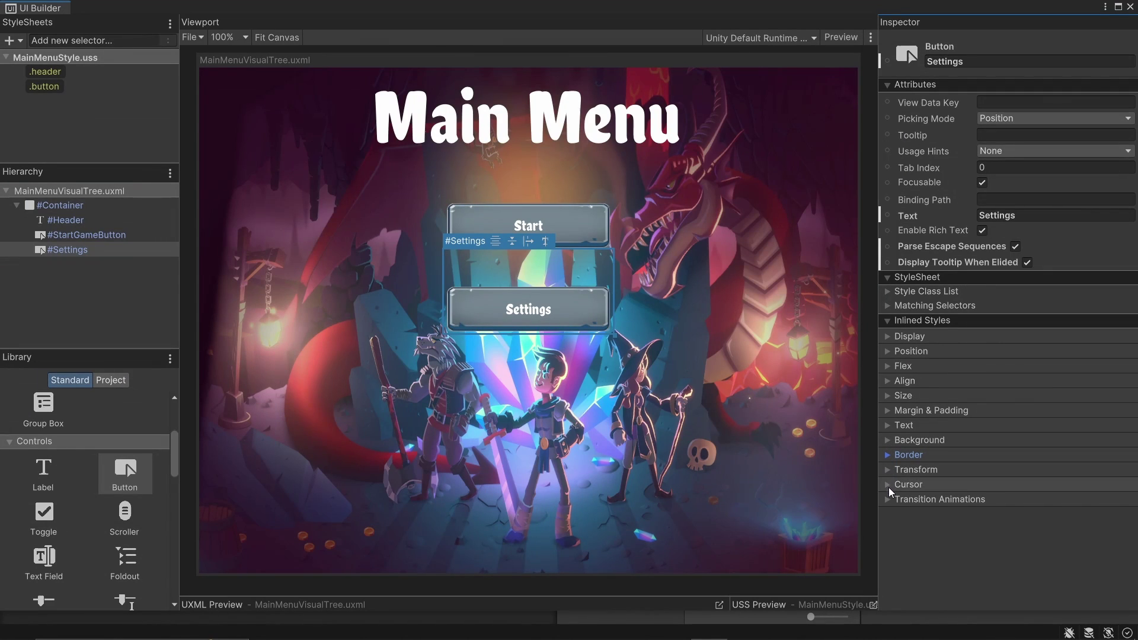
- Review the button's transition settings, then create and select a .button:hover selector in MainMenuStyle
left_click(888, 492)
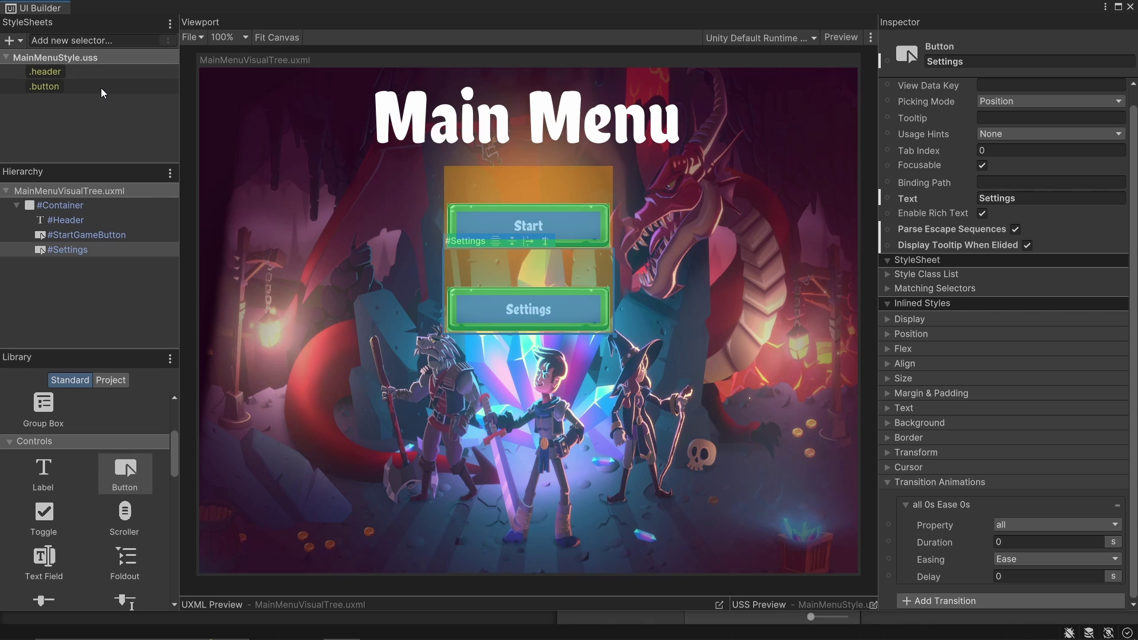
left_click(97, 41)
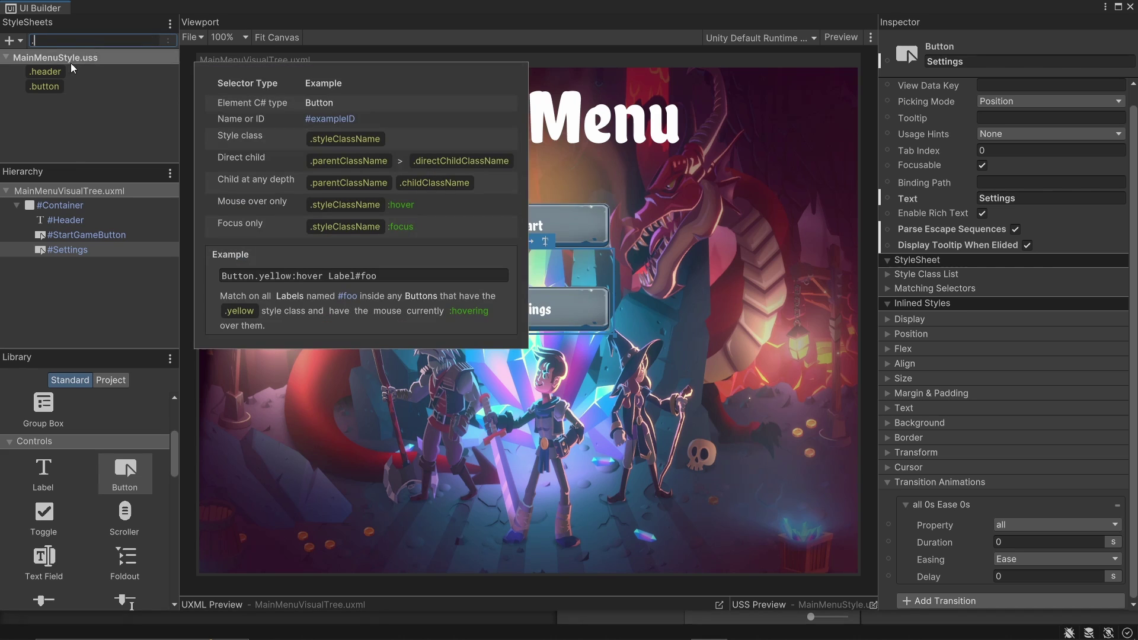
type(".button:")
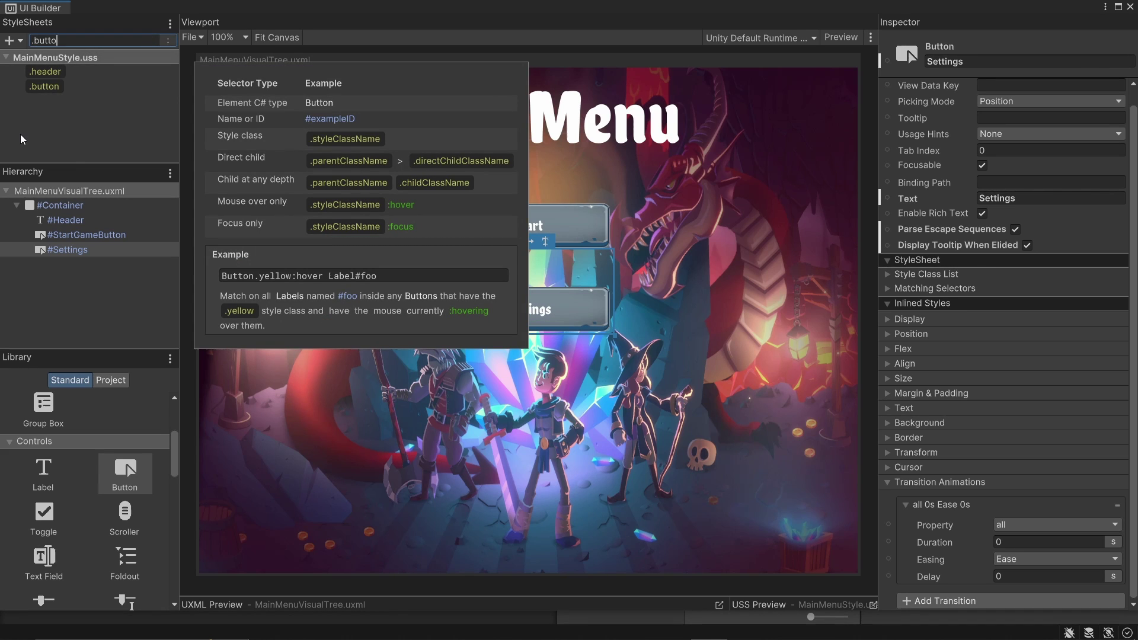
type("hover")
key("Return")
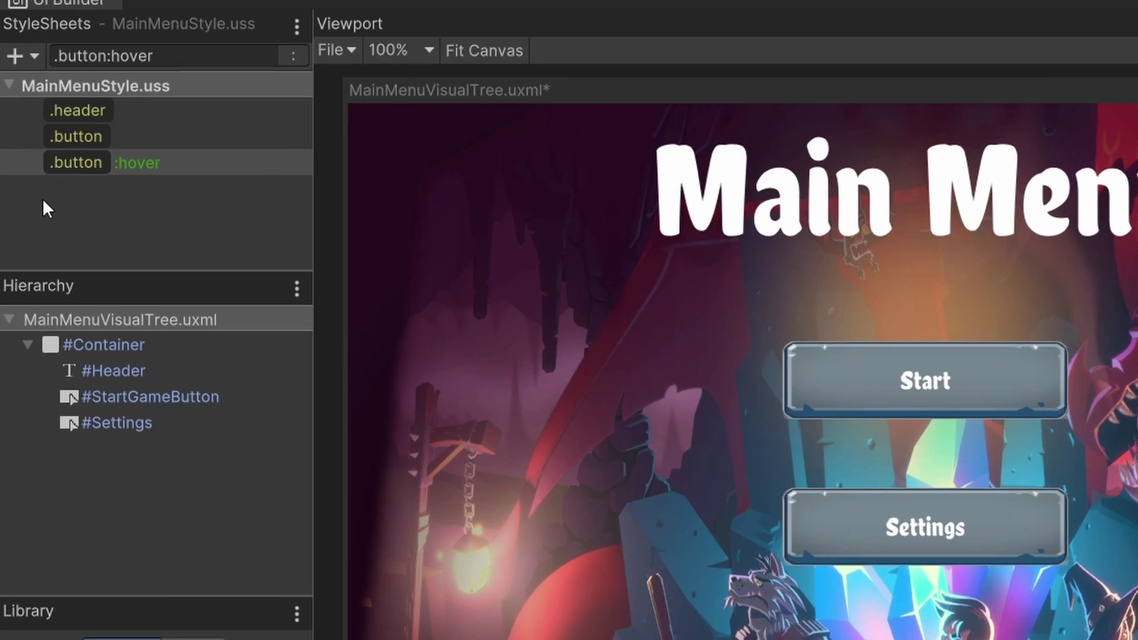
left_click(156, 161)
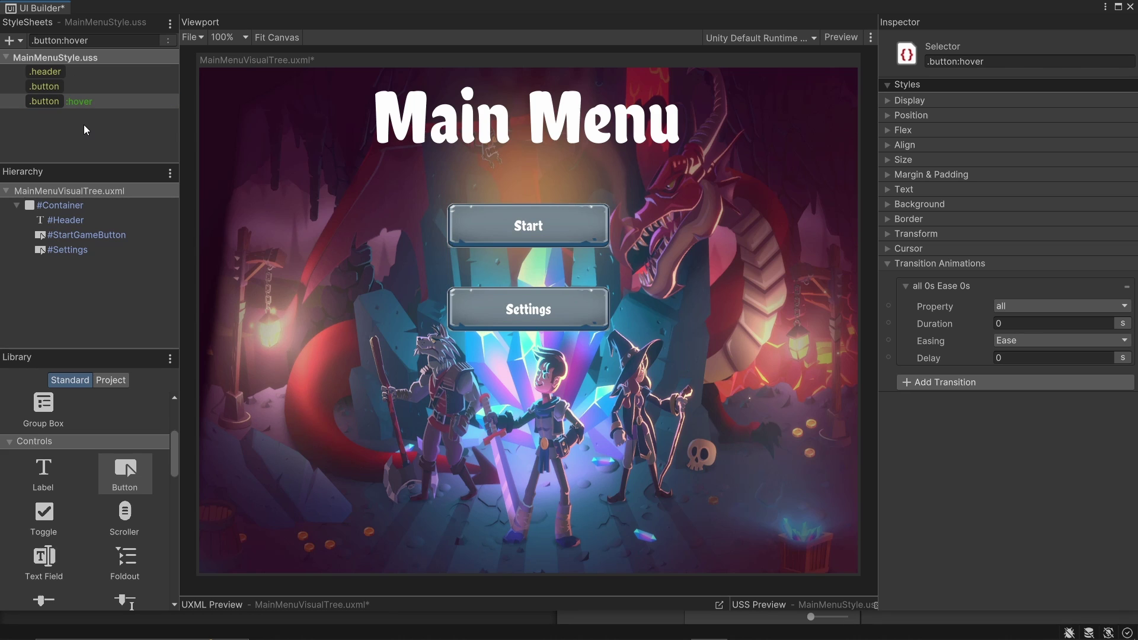
left_click(106, 37)
type("Label:hover")
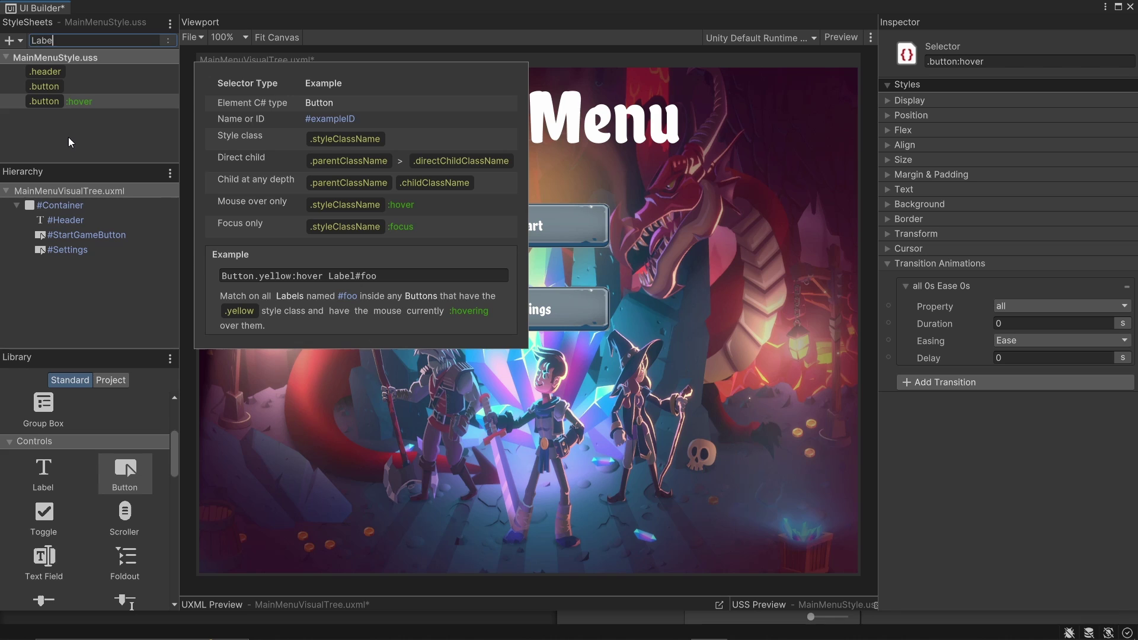
key("Return")
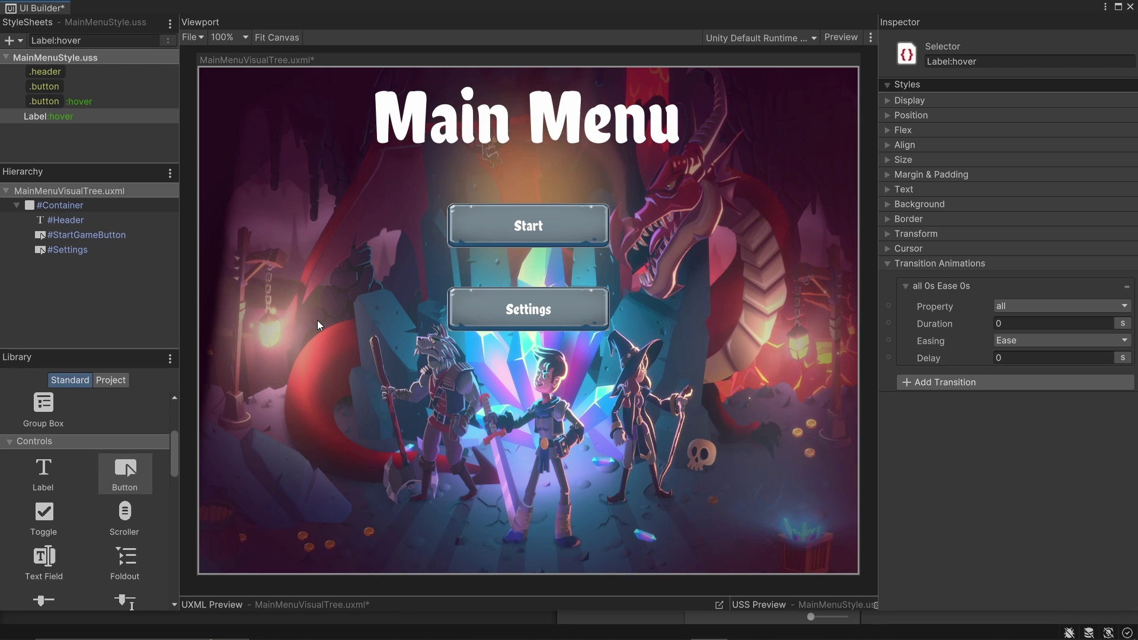
key("Delete")
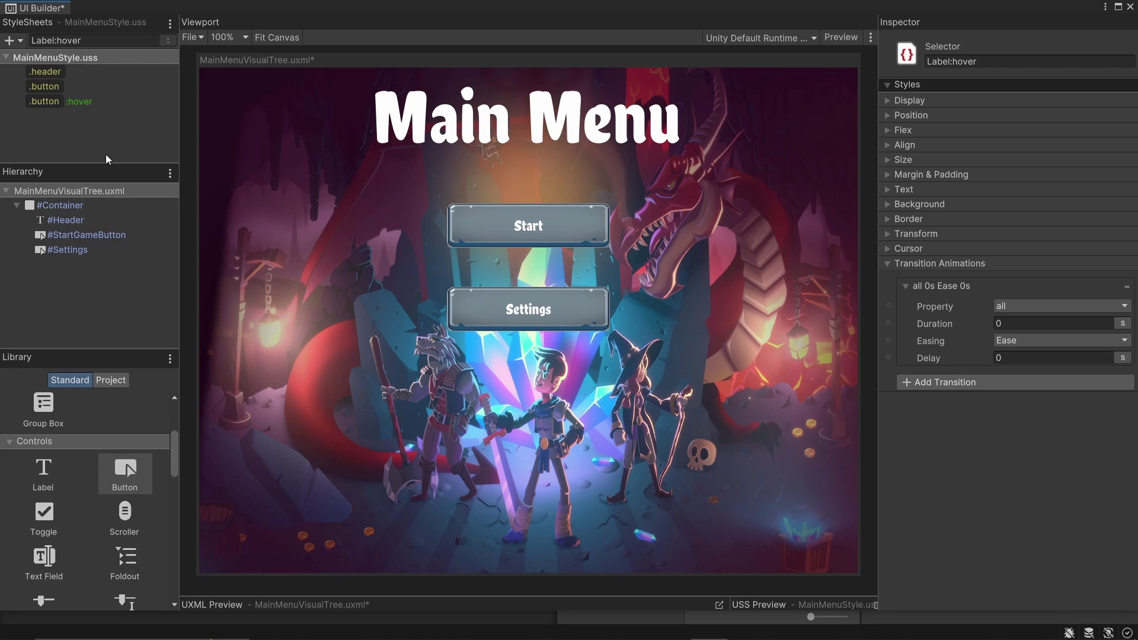
left_click(128, 106)
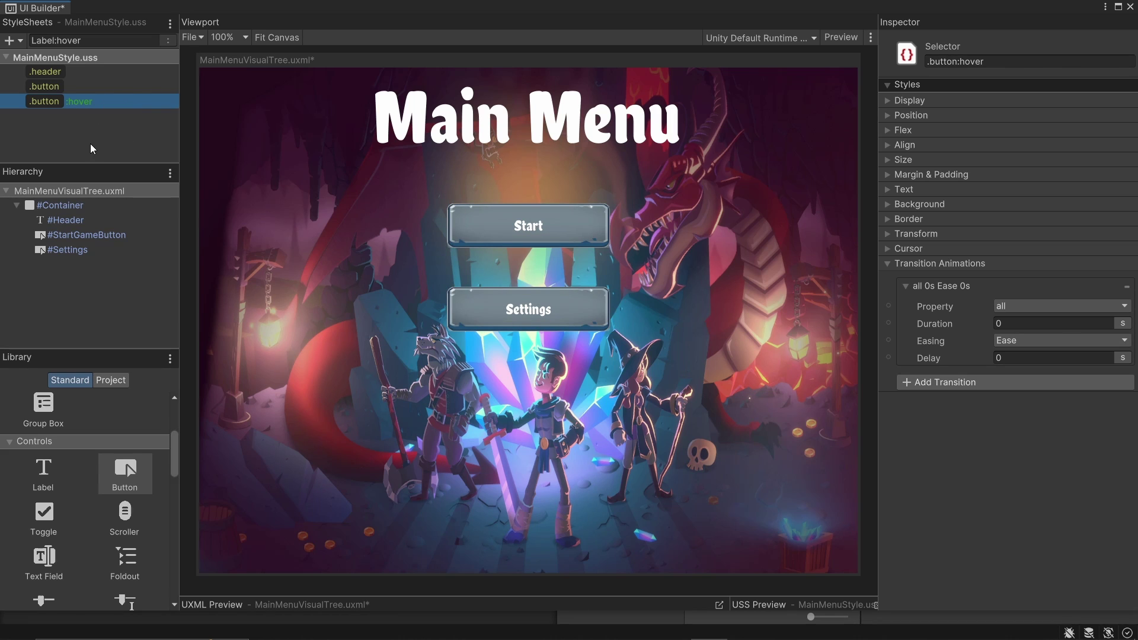
- Set the .button:hover Transform Scale X and Y to 1.1
left_click(913, 233)
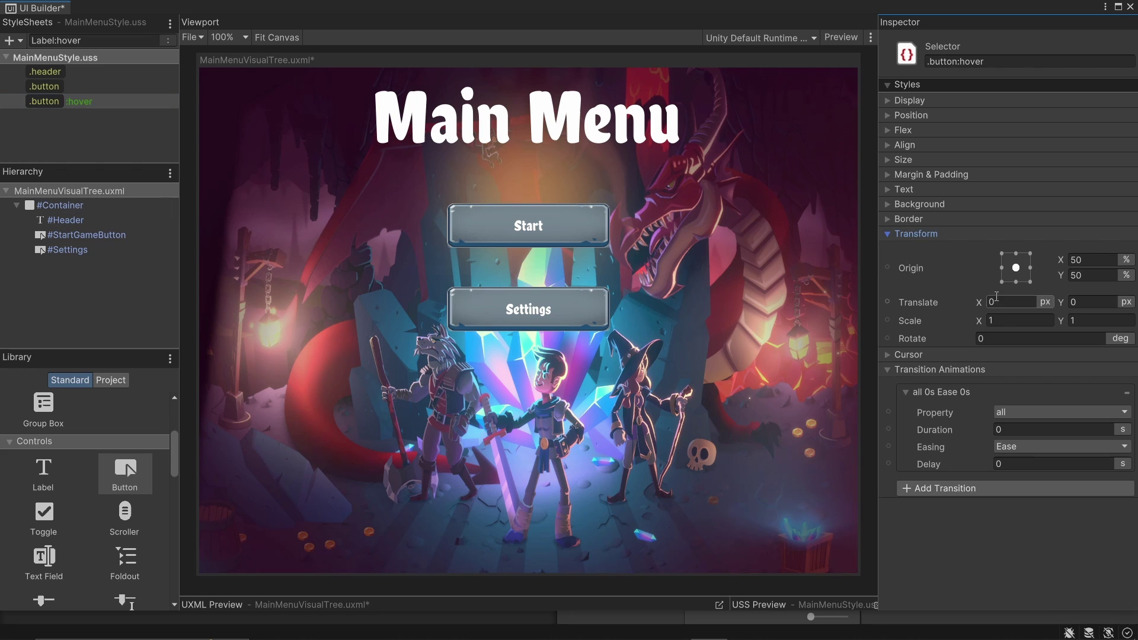
left_click(989, 321)
type("1.1")
key("Tab")
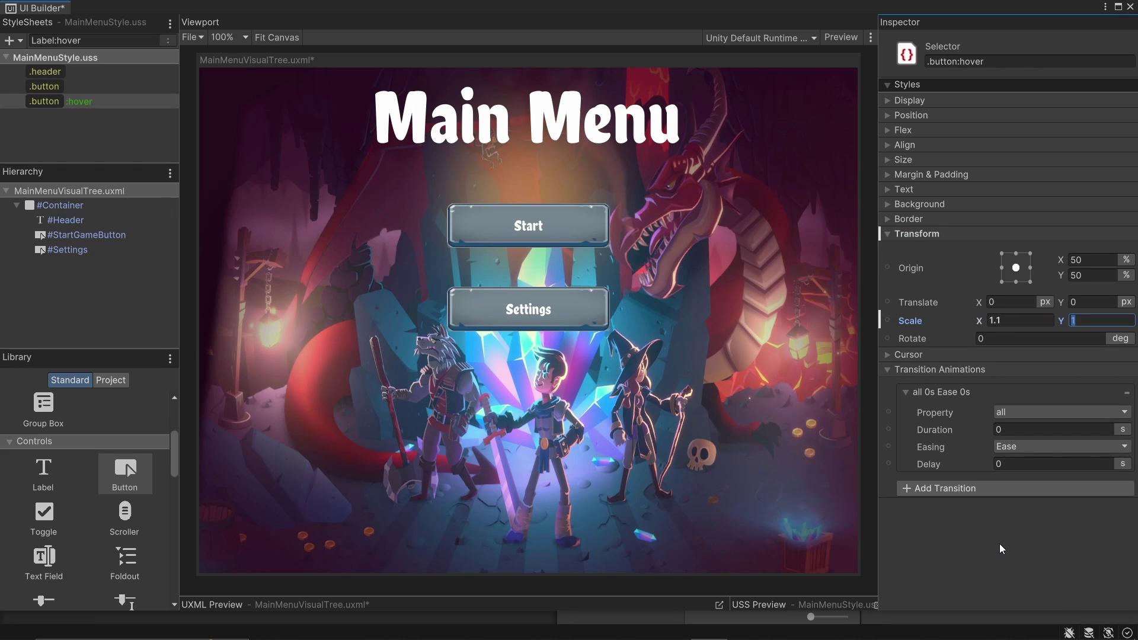
type("1.1")
key("Return")
- Give the .button:hover background image tint the colour red
left_click(888, 204)
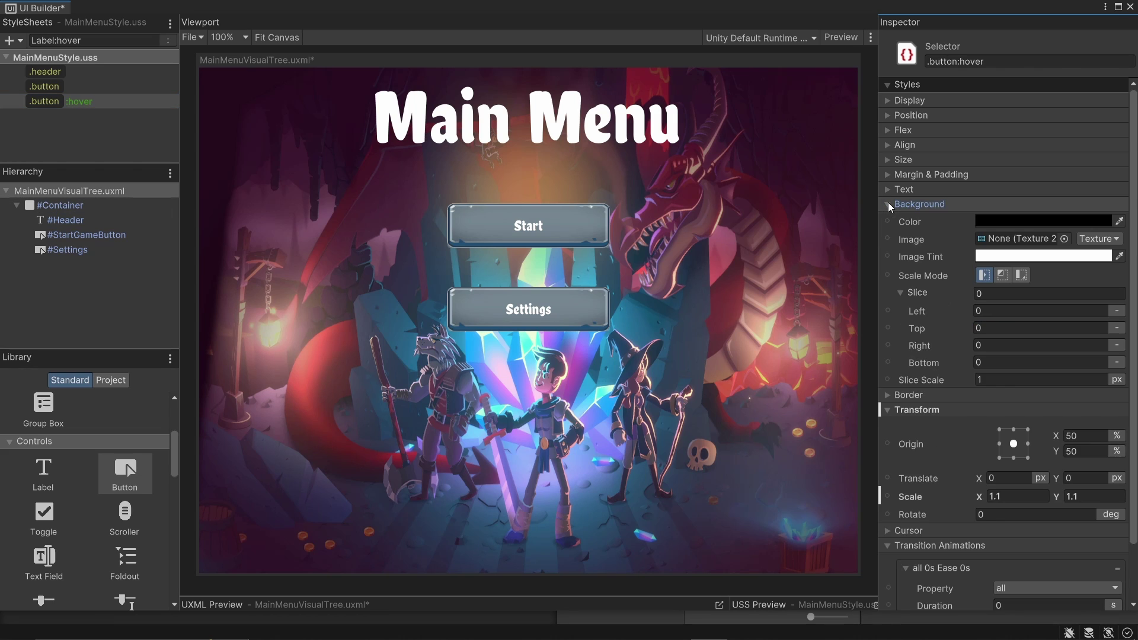
left_click(1008, 257)
left_click(1085, 337)
left_click(1124, 249)
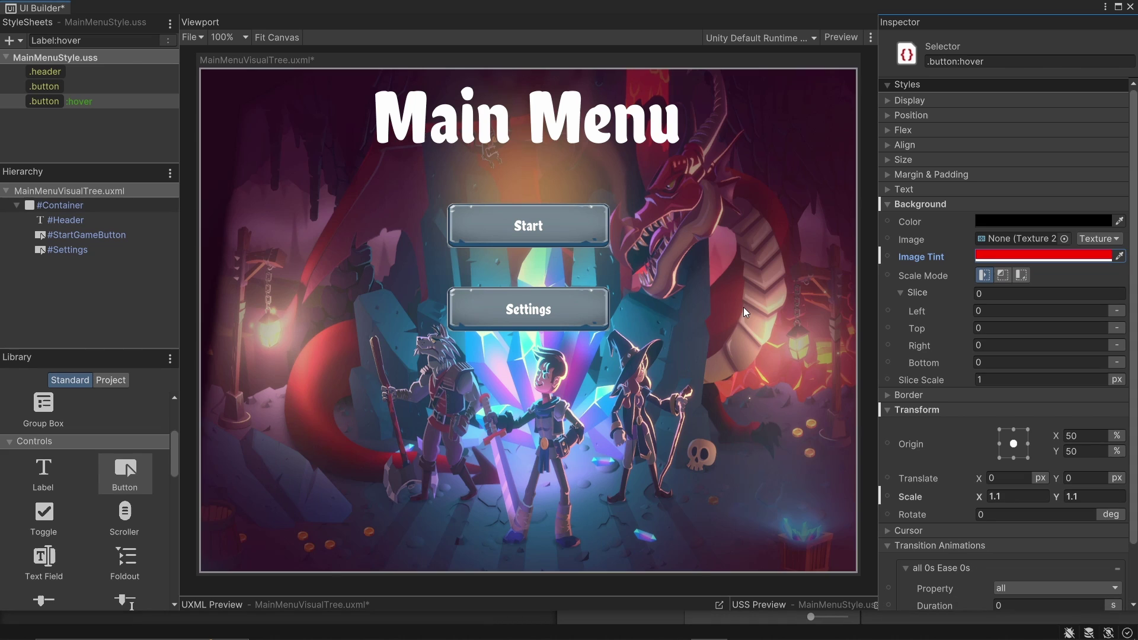
- Set the base .button style's Transition Duration to 0.35 seconds
left_click(86, 88)
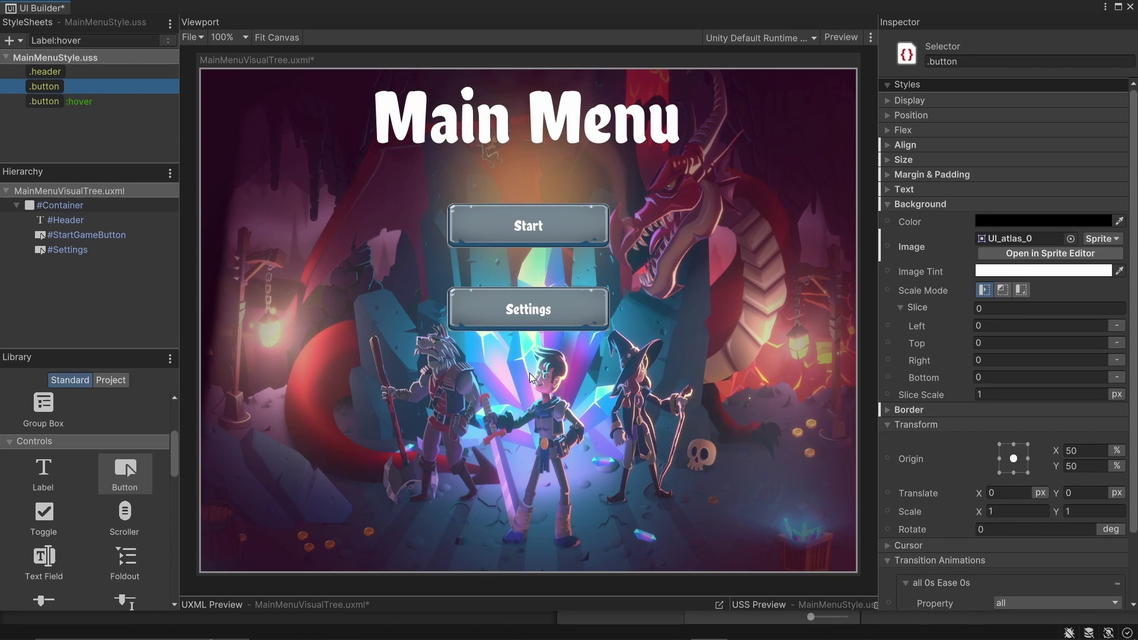
scroll(945, 439, "down", 3)
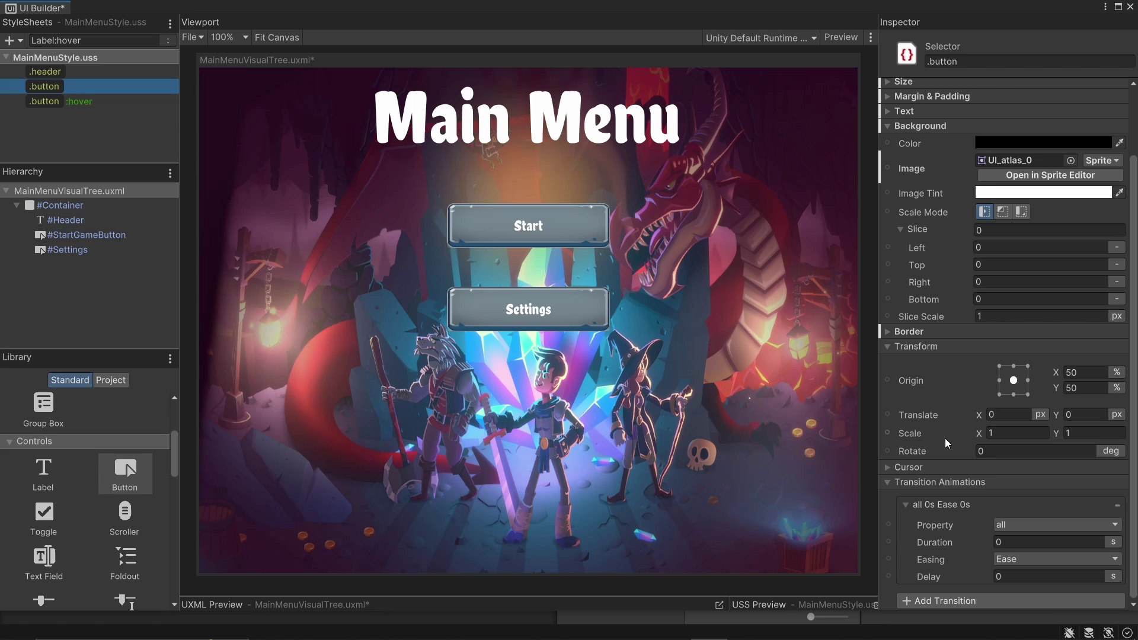
left_click(1013, 546)
type("0.35")
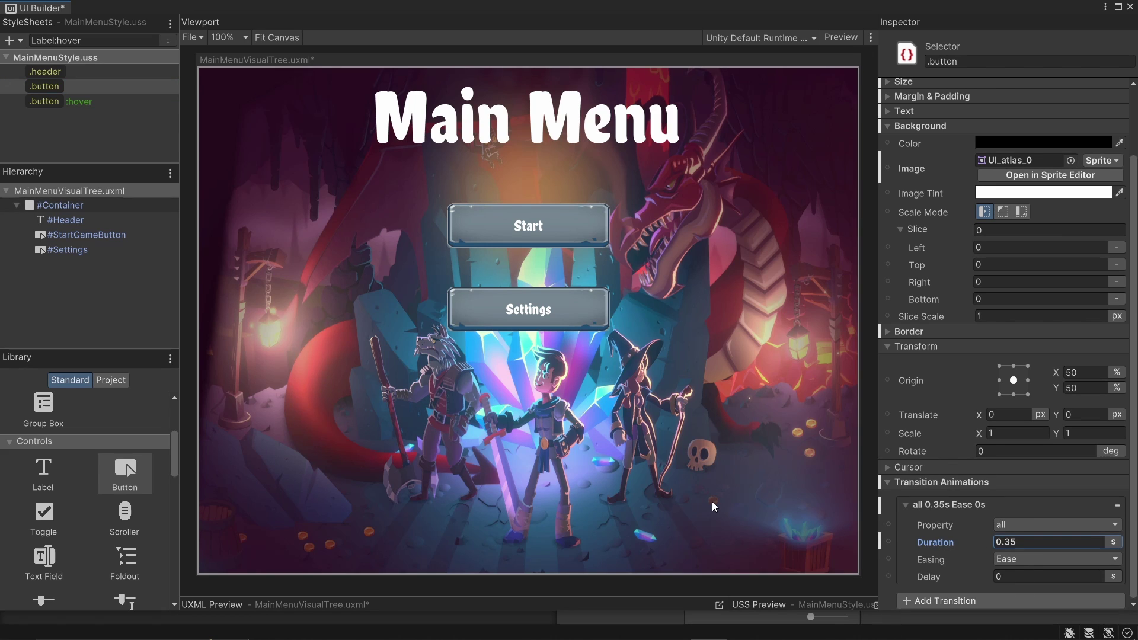
- Preview the menu's hover effect, then browse the transition Property list and Easing functions
left_click(844, 38)
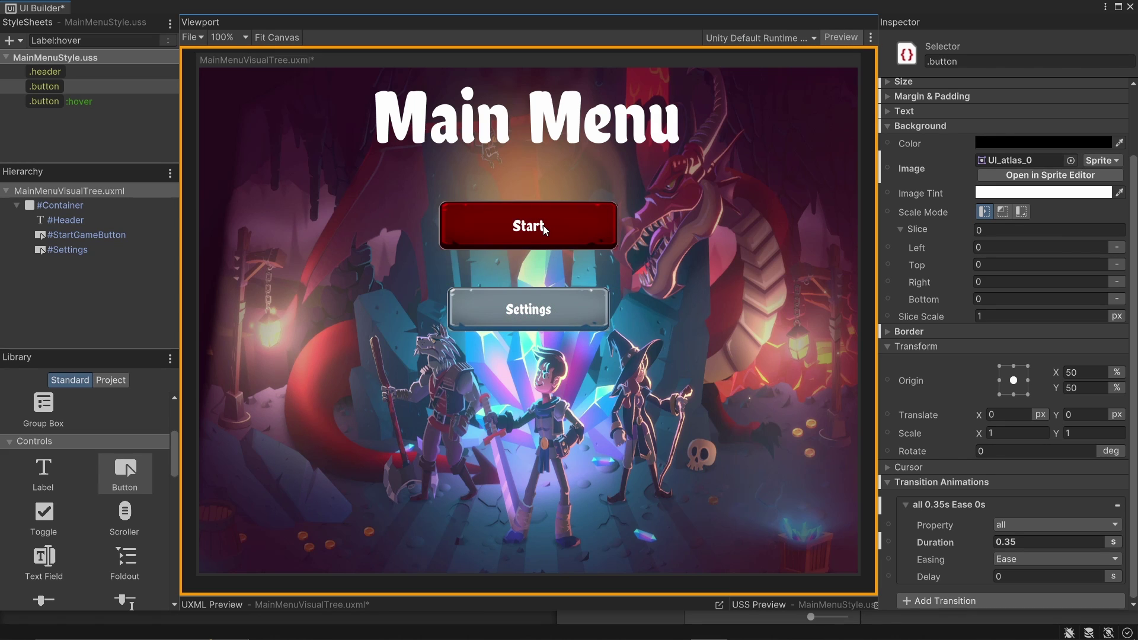
left_click(1015, 526)
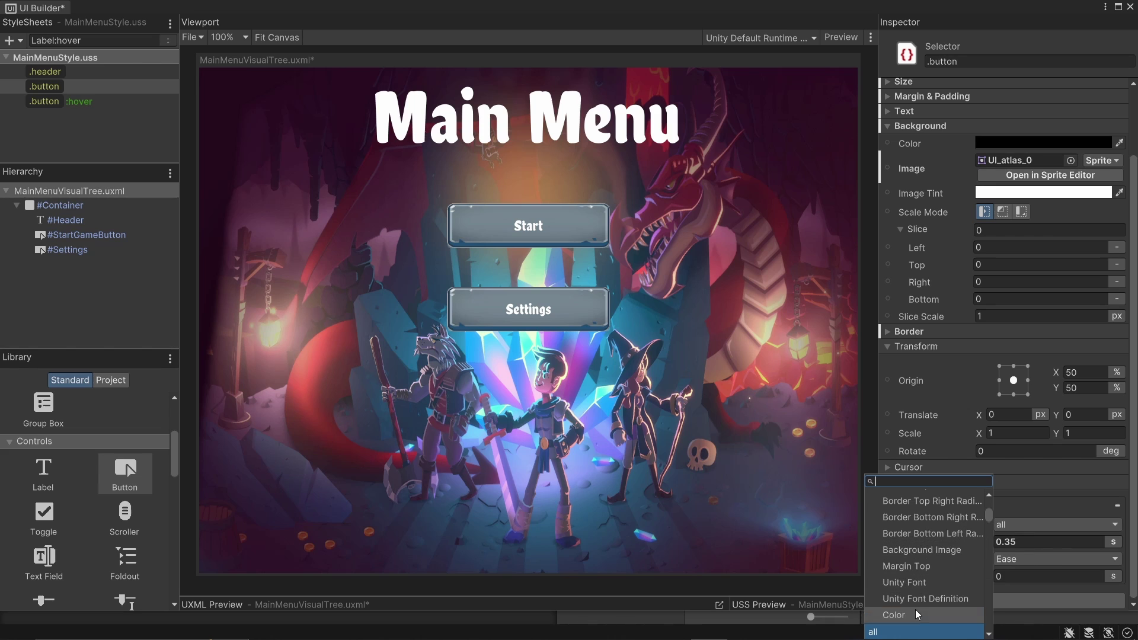
scroll(911, 598, "up", 3)
scroll(911, 595, "down", 10)
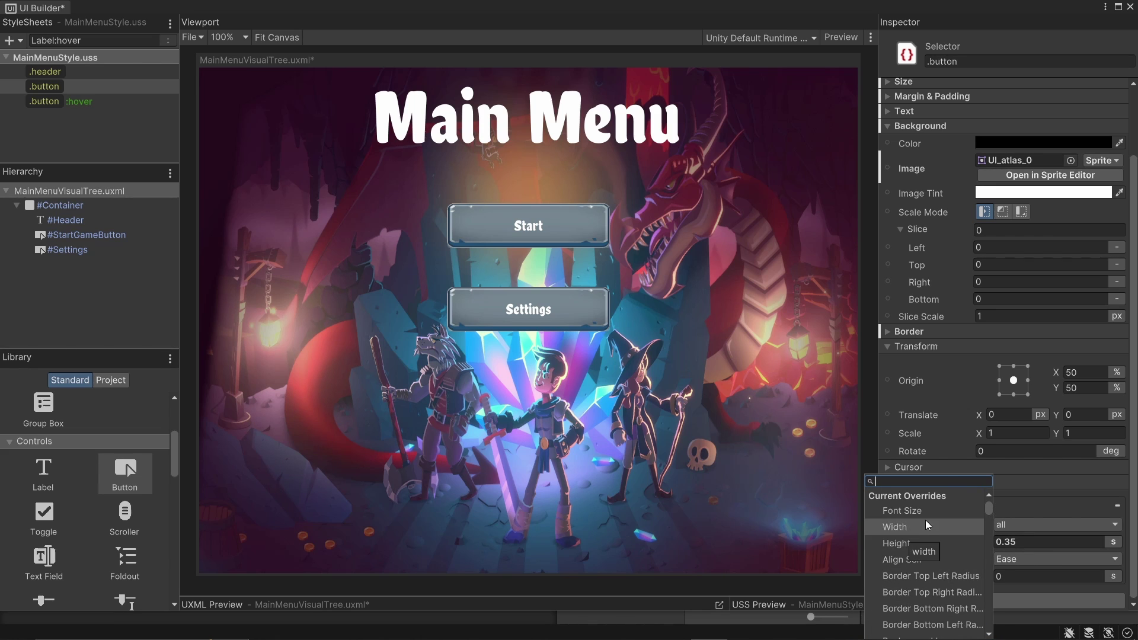
left_click(977, 512)
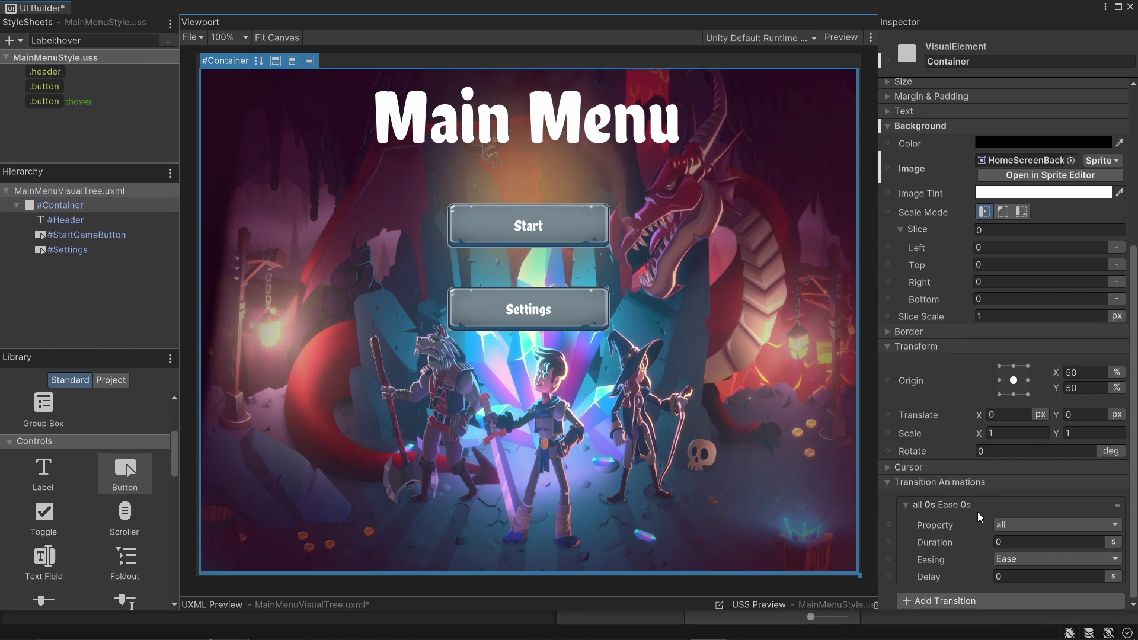
left_click(1014, 559)
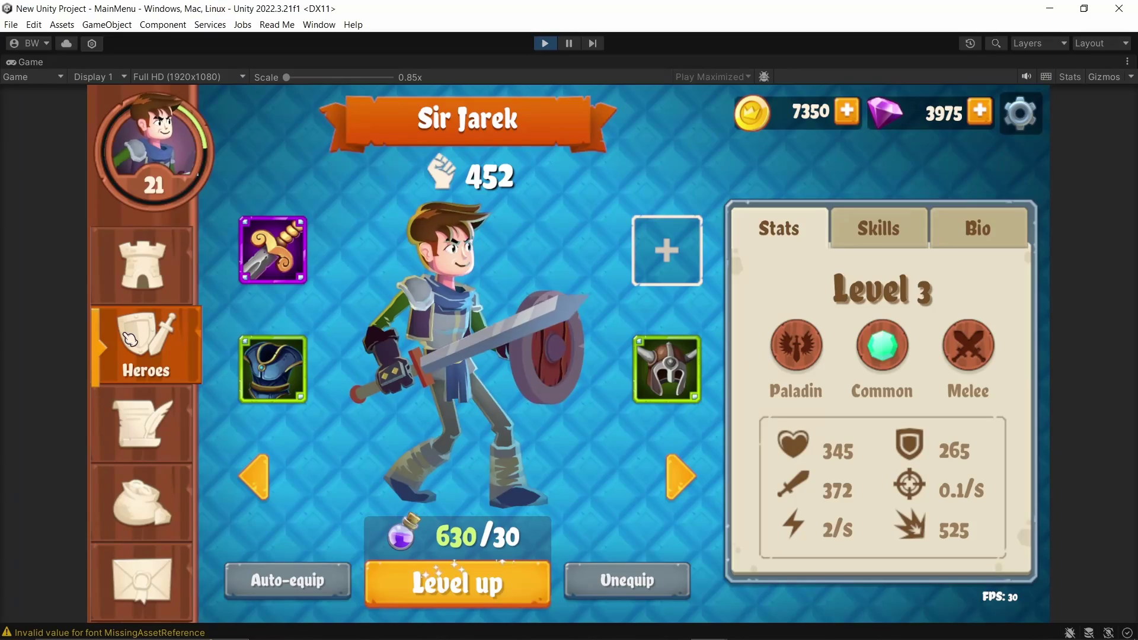
- Equip the axe from the gear inventory, then open the empty helmet slot's inventory
left_click(286, 388)
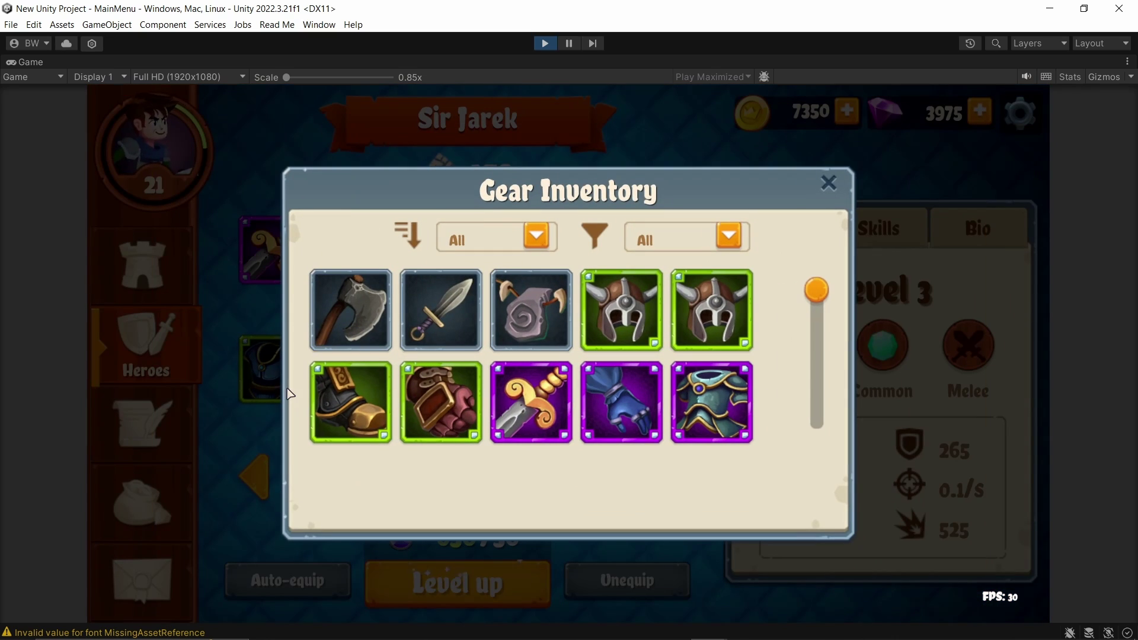
left_click(350, 309)
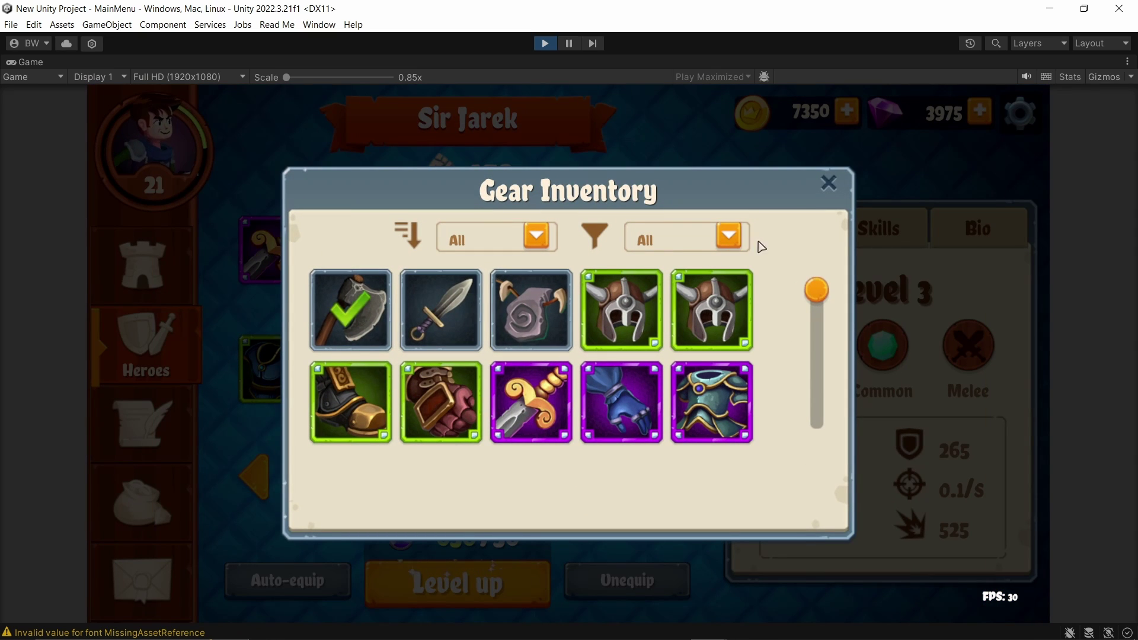
left_click(829, 182)
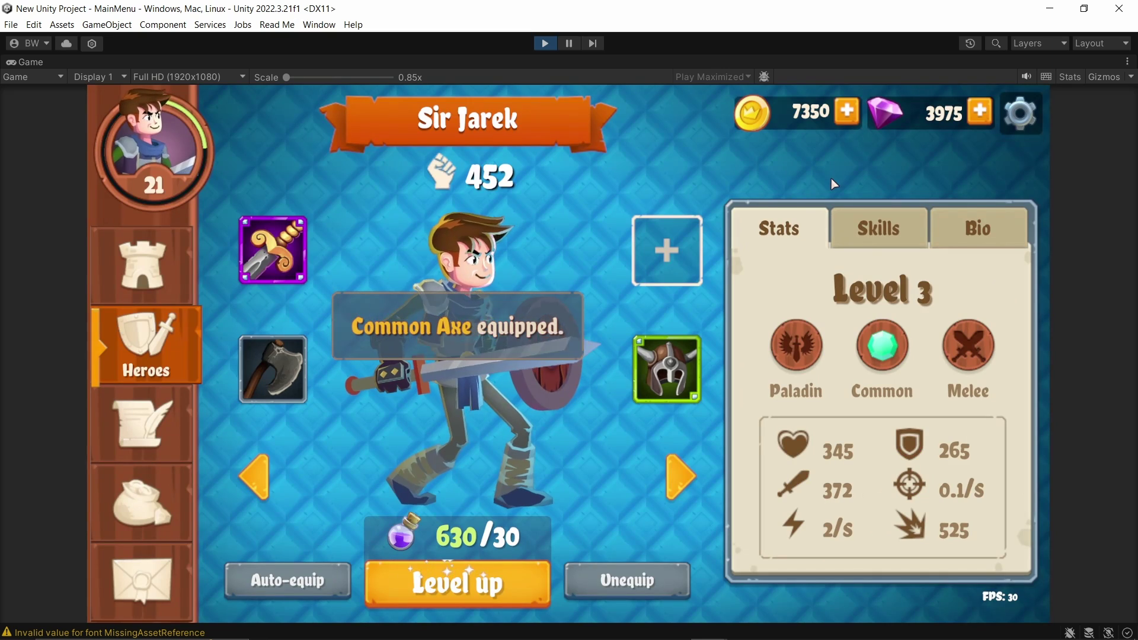
left_click(678, 254)
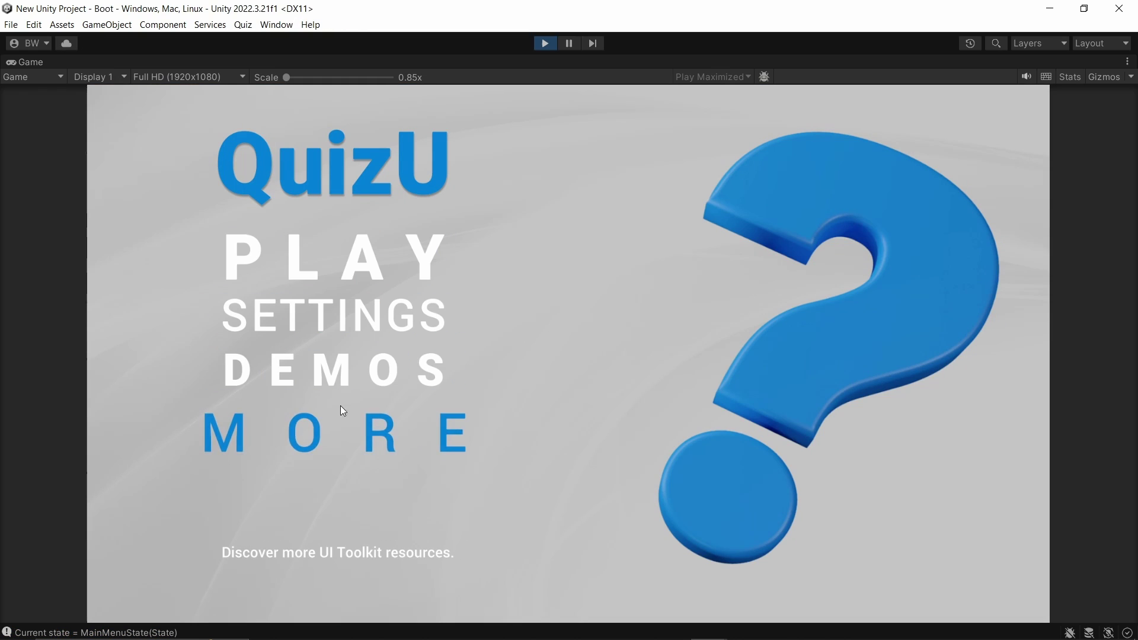
- Open the USS transitions demo and press button-2 repeatedly to watch its feedback
left_click(354, 372)
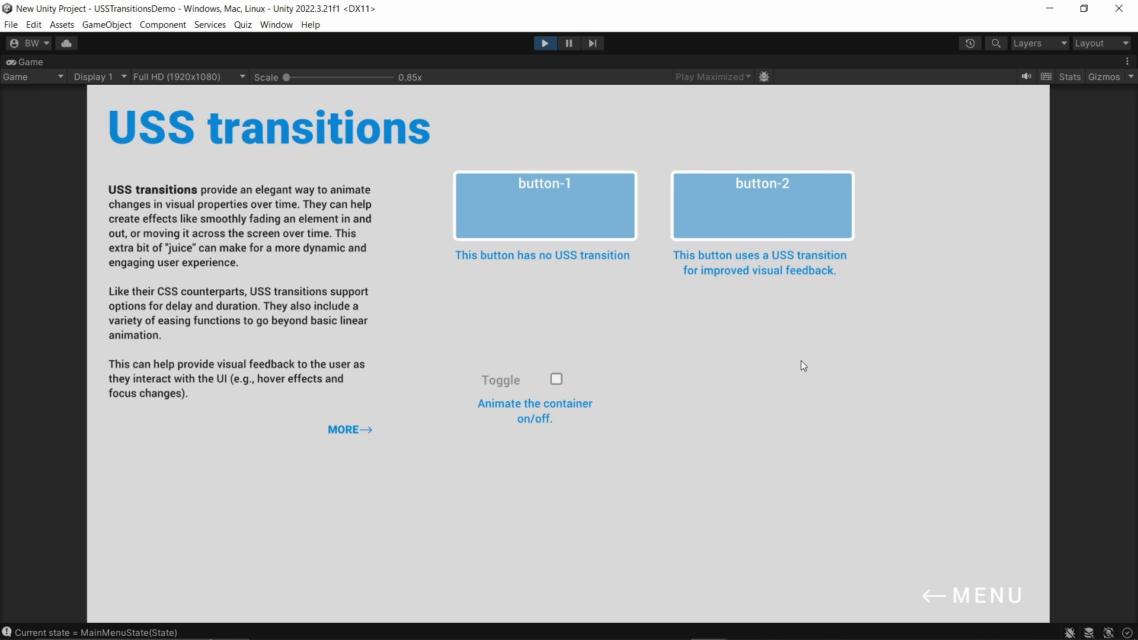
left_click(784, 197)
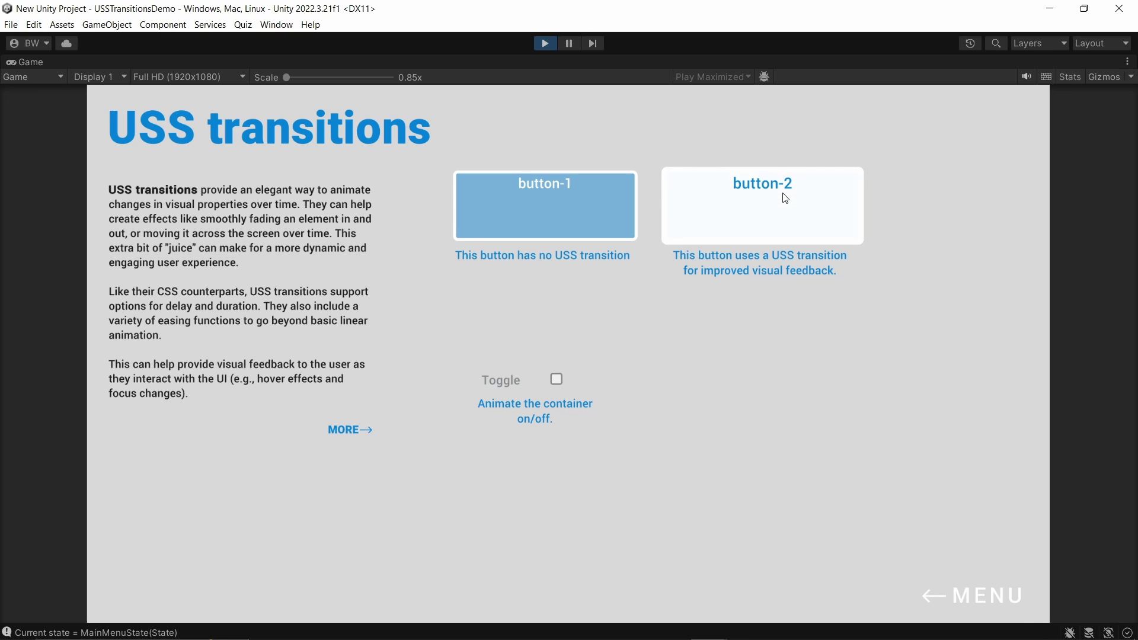
left_click(785, 198)
left_click(785, 197)
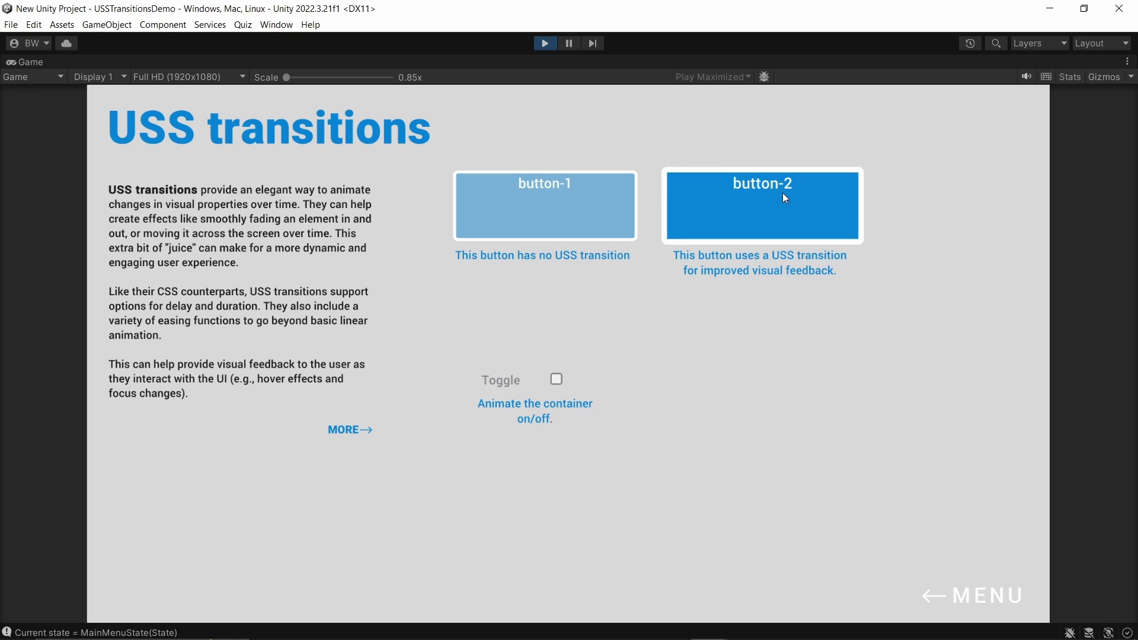
left_click(786, 197)
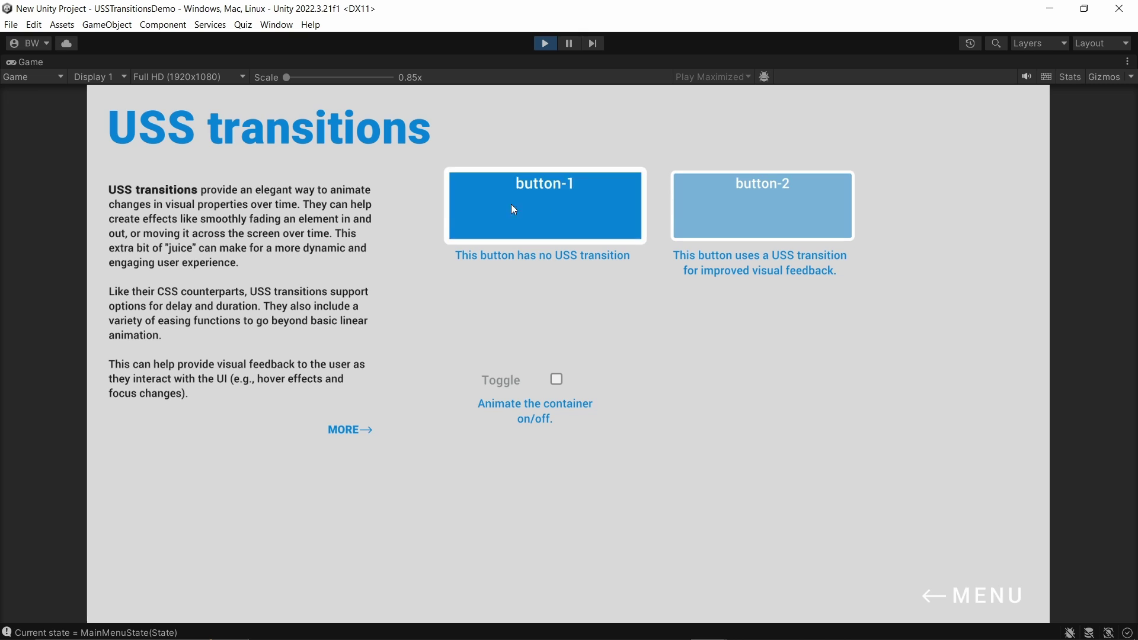
- Toggle the container animation on and off, ending with the panel slid in
left_click(556, 380)
left_click(556, 386)
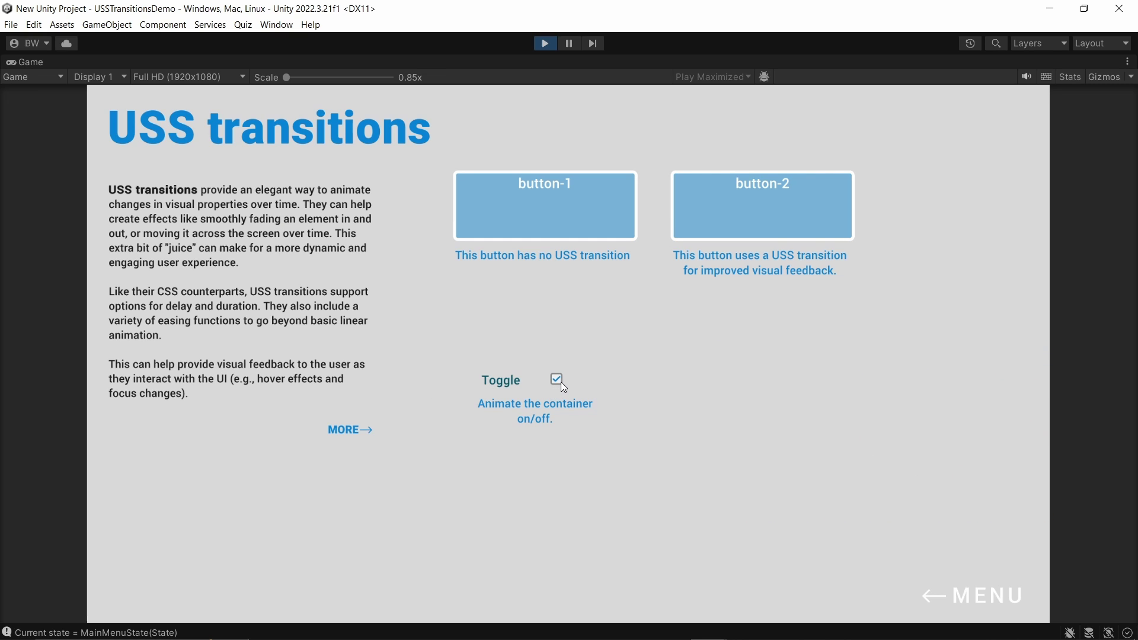
left_click(563, 387)
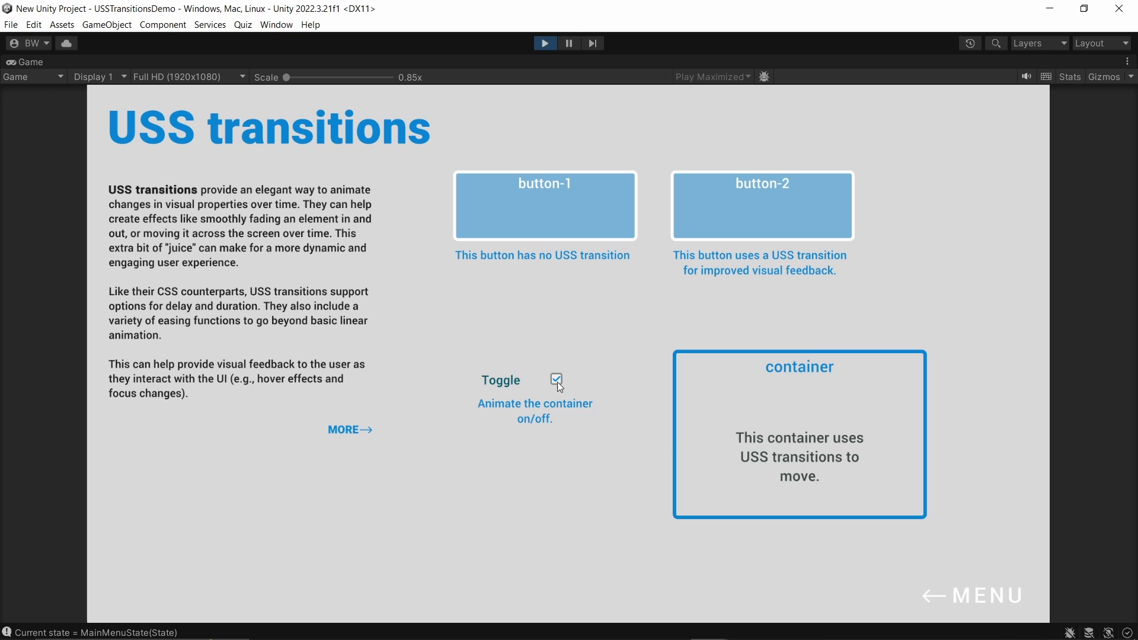
left_click(558, 385)
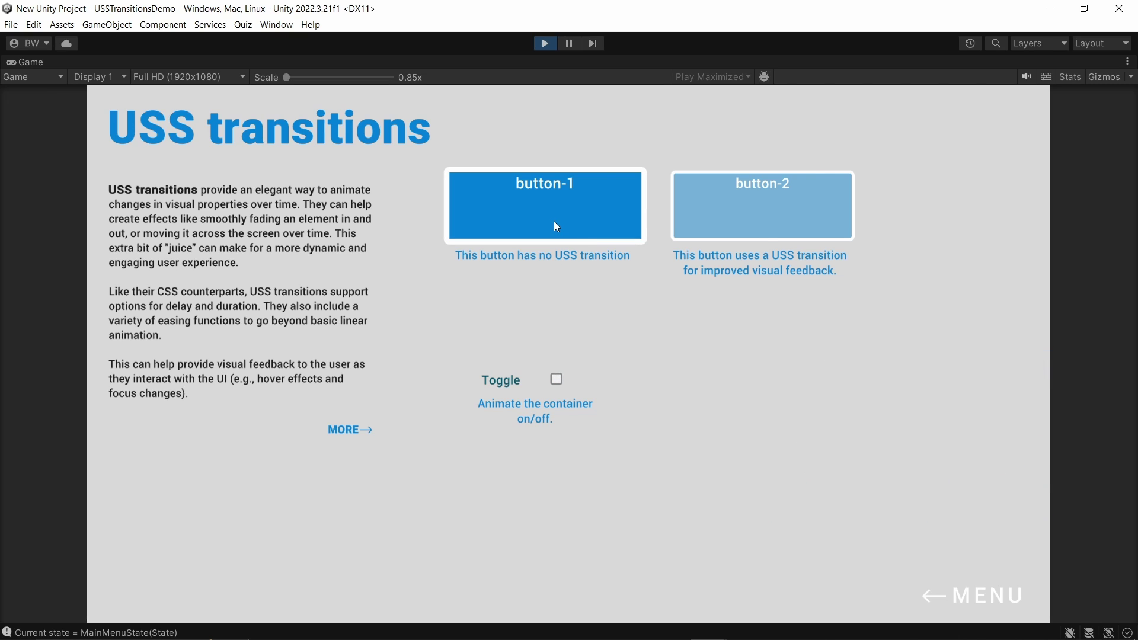
left_click(739, 210)
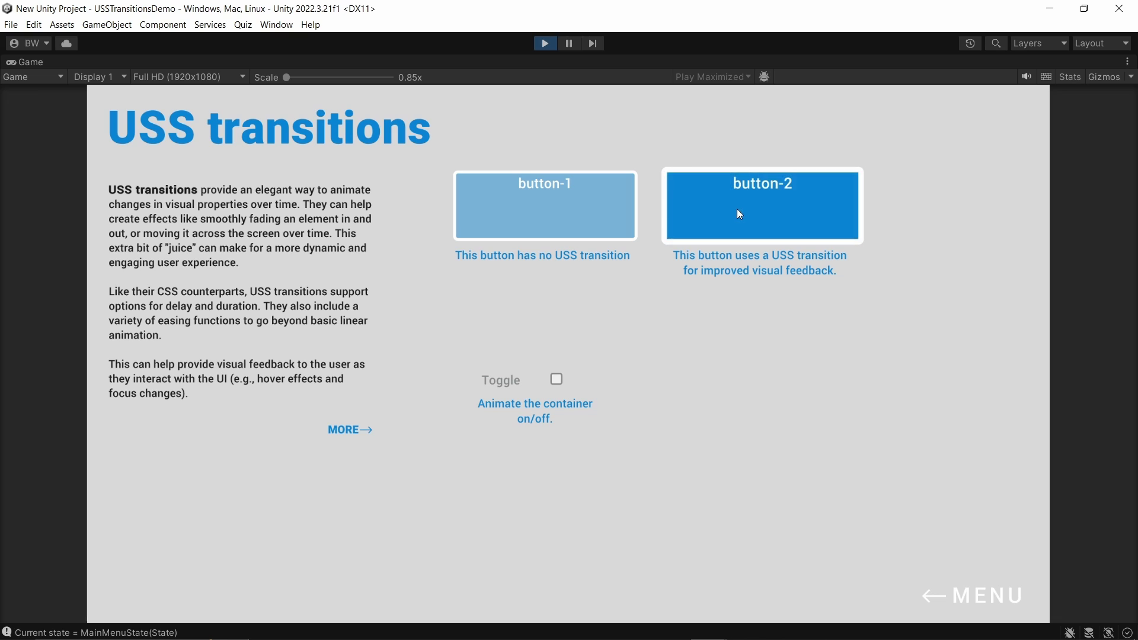
left_click(560, 378)
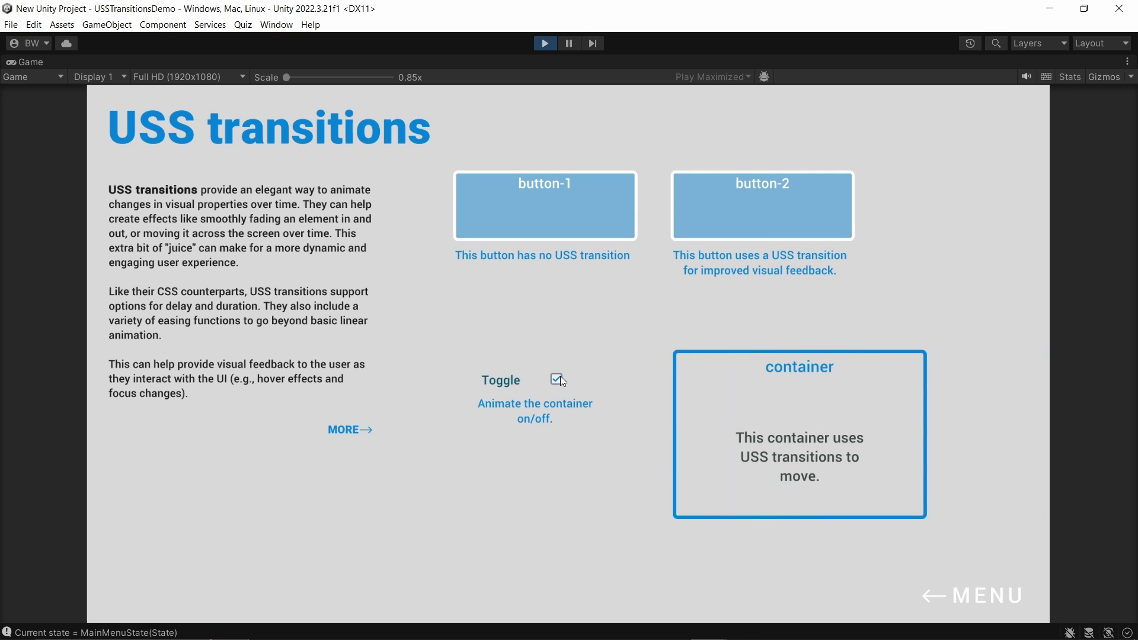